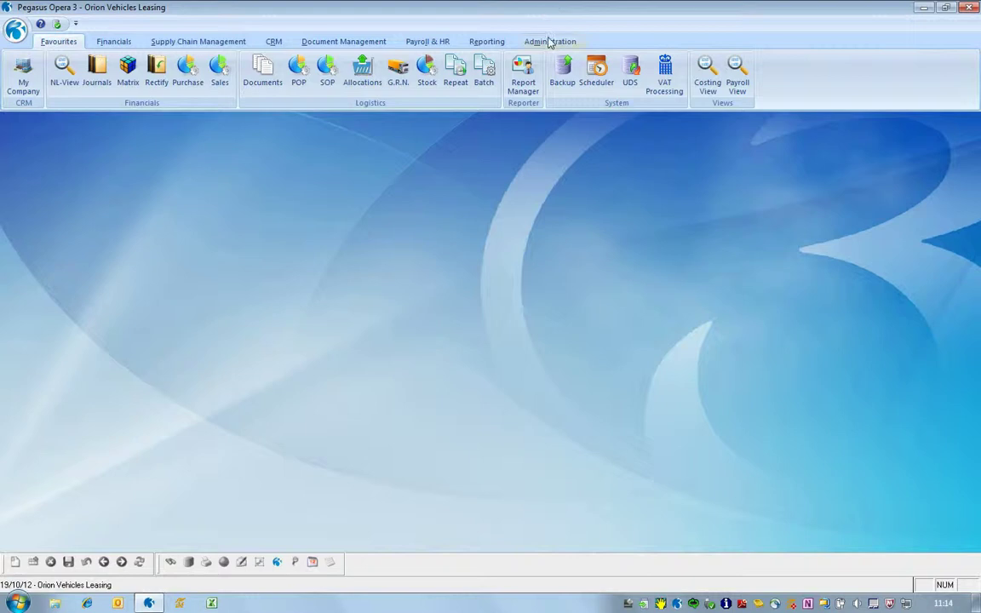
# - List all user profiles (ADMIN, MANAGER, USER) from Administration > Maintenance > User Profiles
pyautogui.click(549, 43)
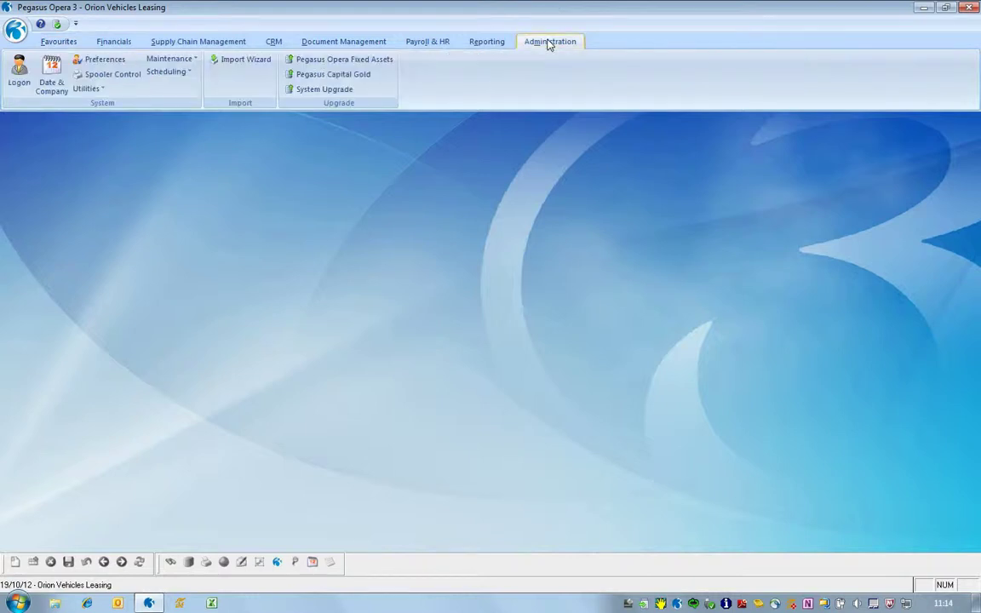
pyautogui.click(166, 62)
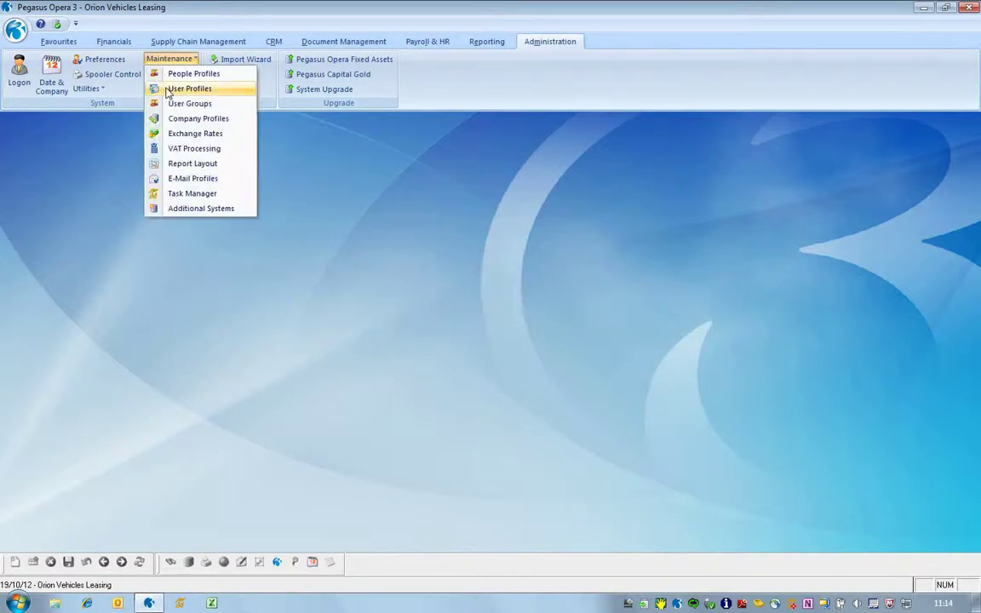
pyautogui.click(168, 90)
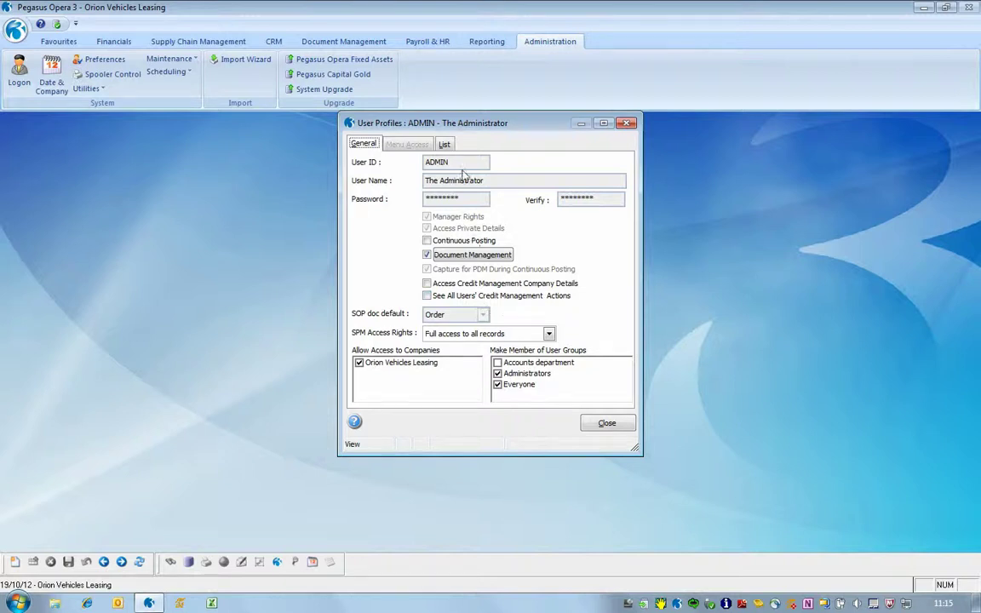
pyautogui.click(444, 144)
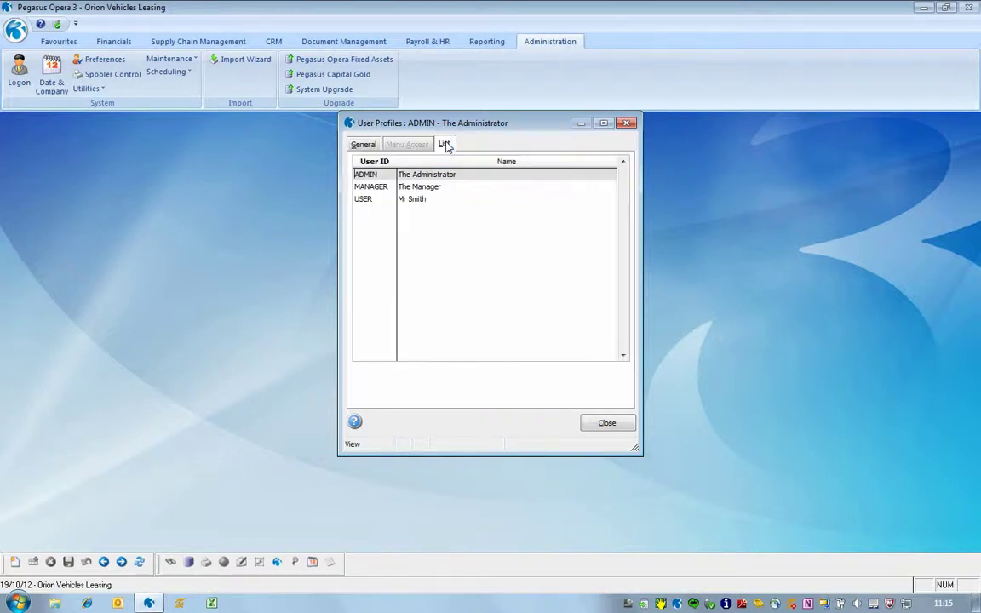
# - Tick both Credit Management options on the MANAGER profile, save, and close User Profiles
pyautogui.doubleClick(400, 187)
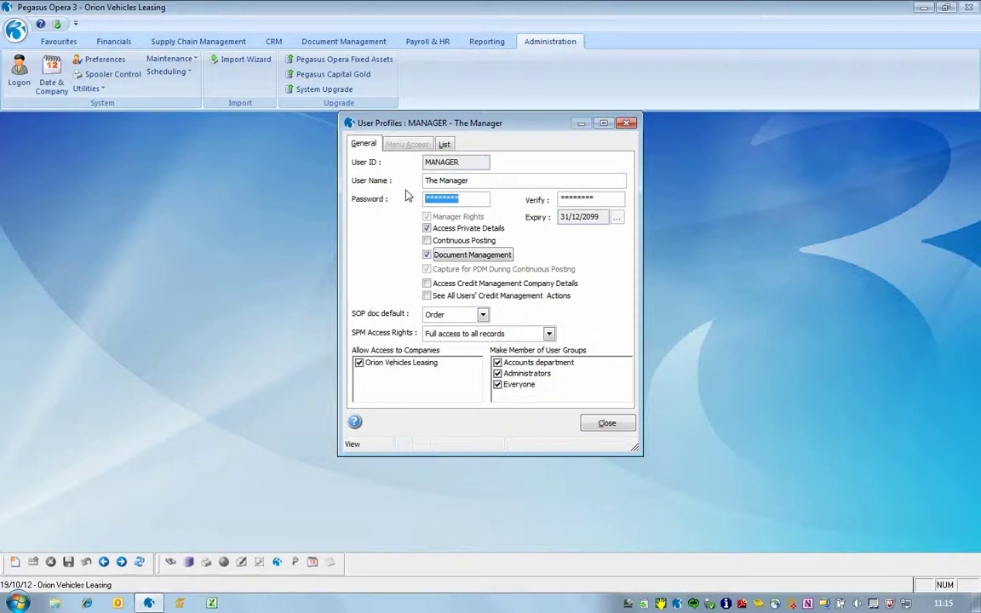
pyautogui.click(427, 283)
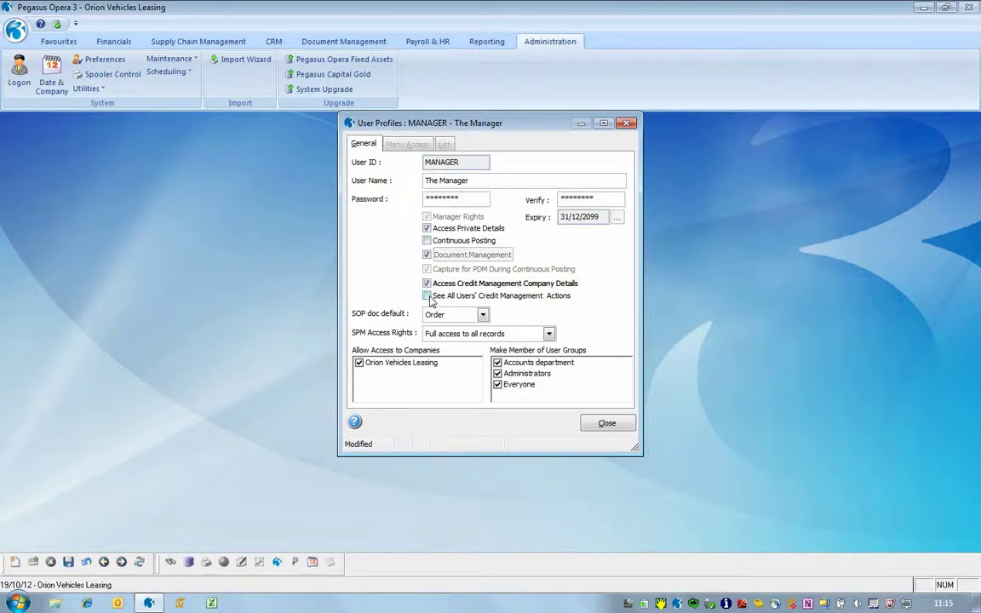
pyautogui.click(427, 295)
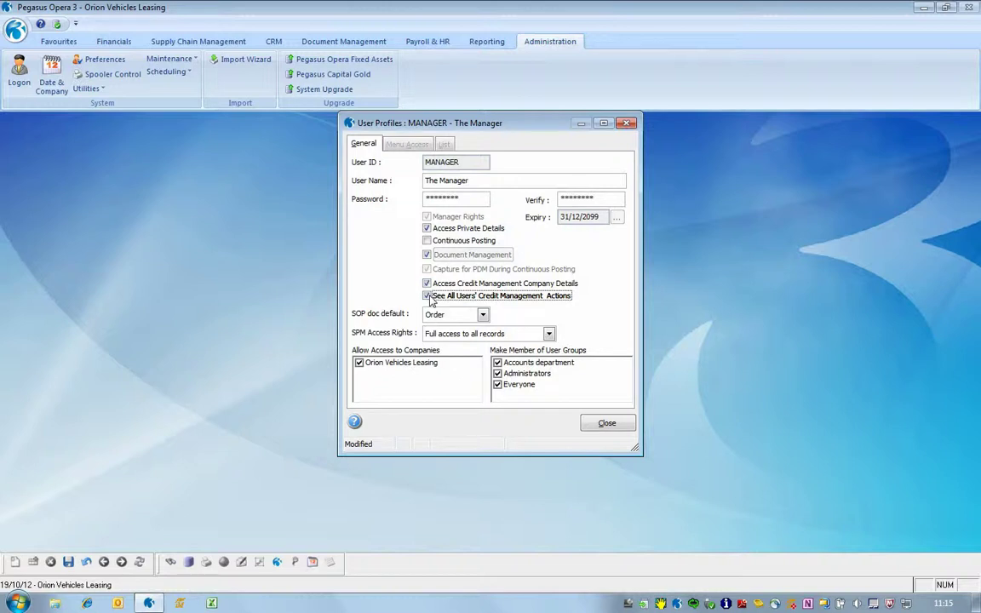
pyautogui.click(68, 562)
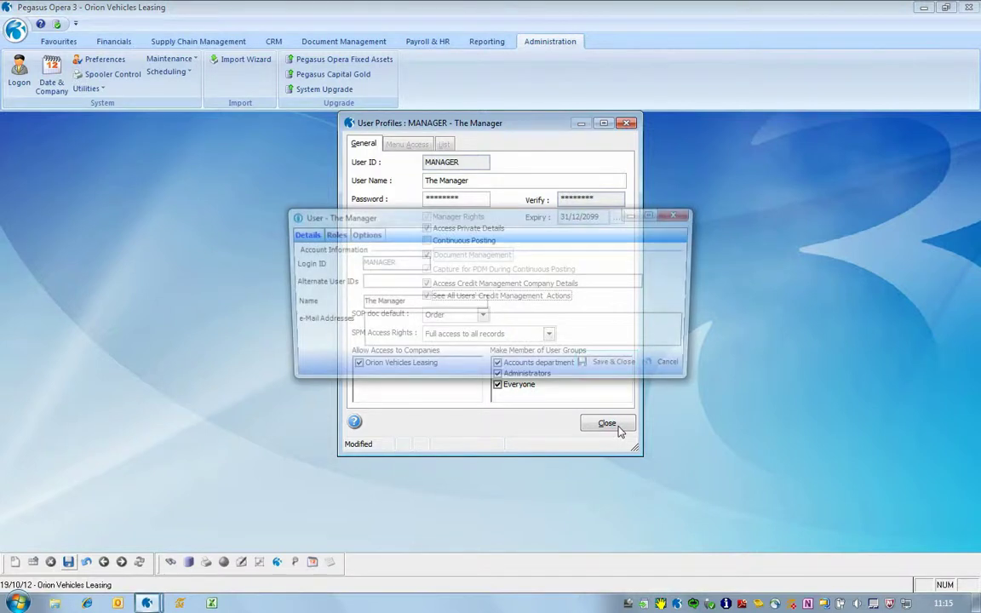
pyautogui.click(618, 369)
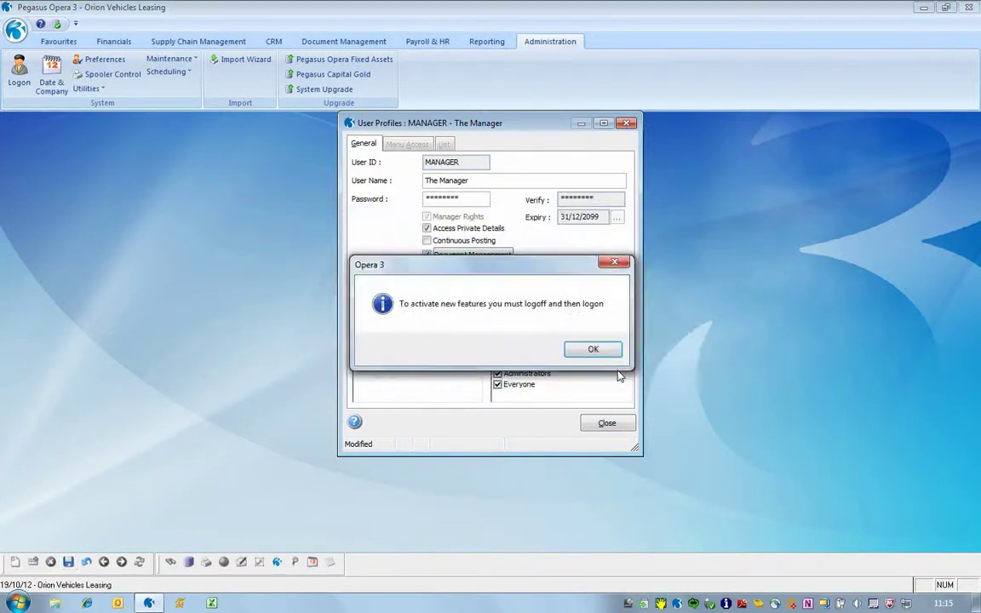
pyautogui.click(595, 350)
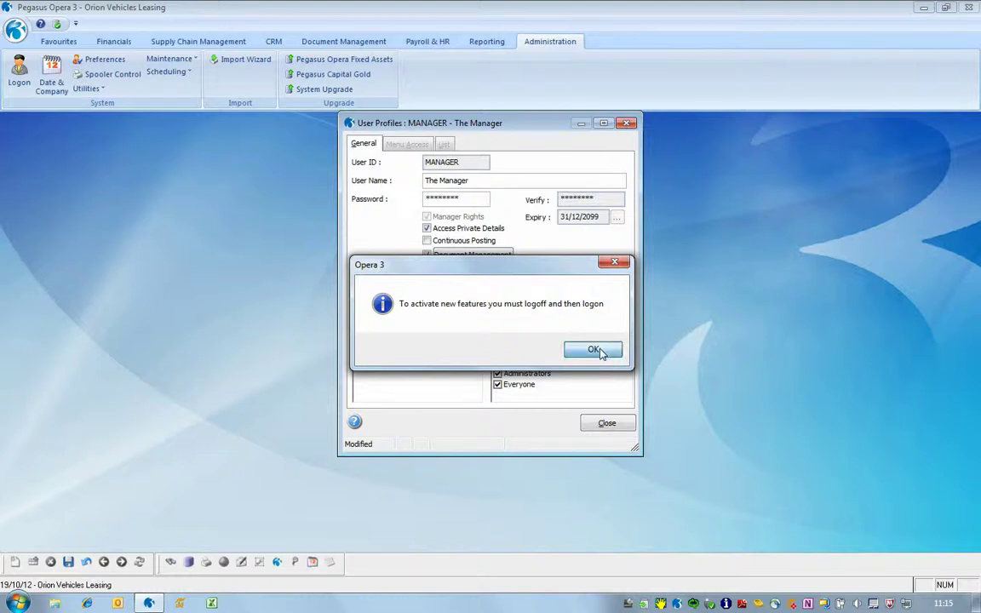
pyautogui.click(607, 424)
# - Log back on with MANAGER as the user ID
pyautogui.click(18, 72)
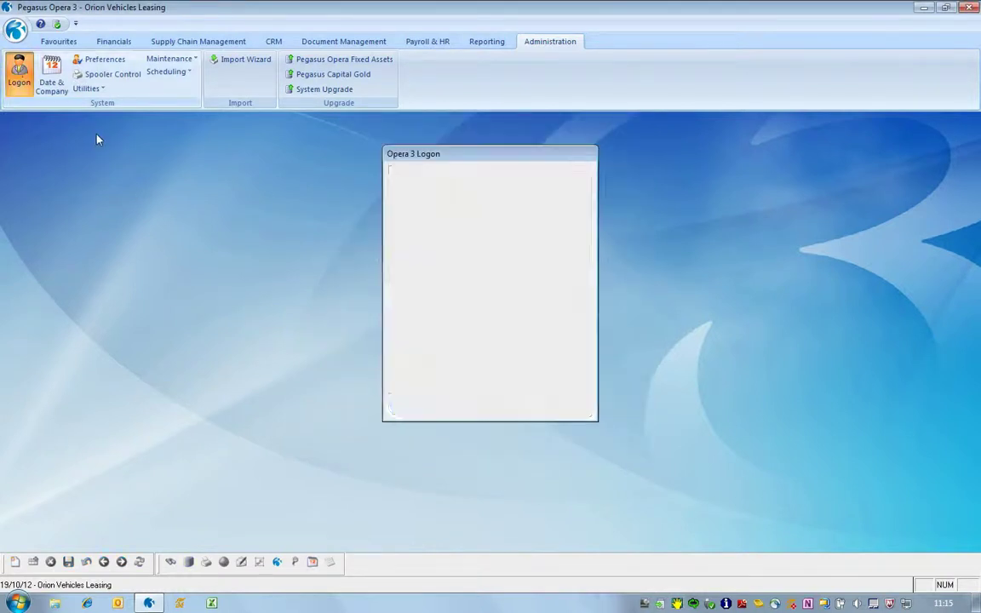
pyautogui.write('MANAGER')
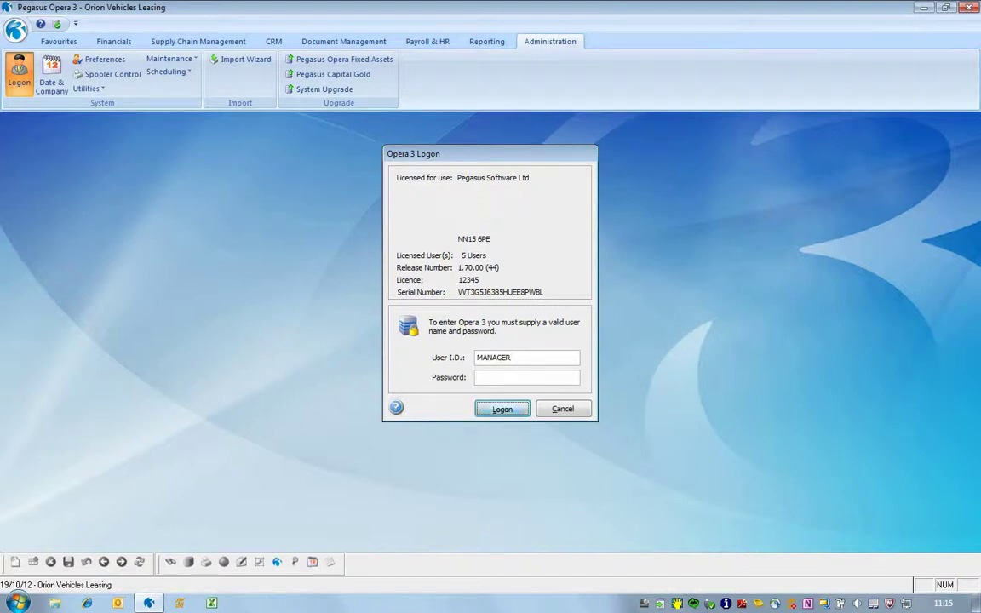
pyautogui.press('Return')
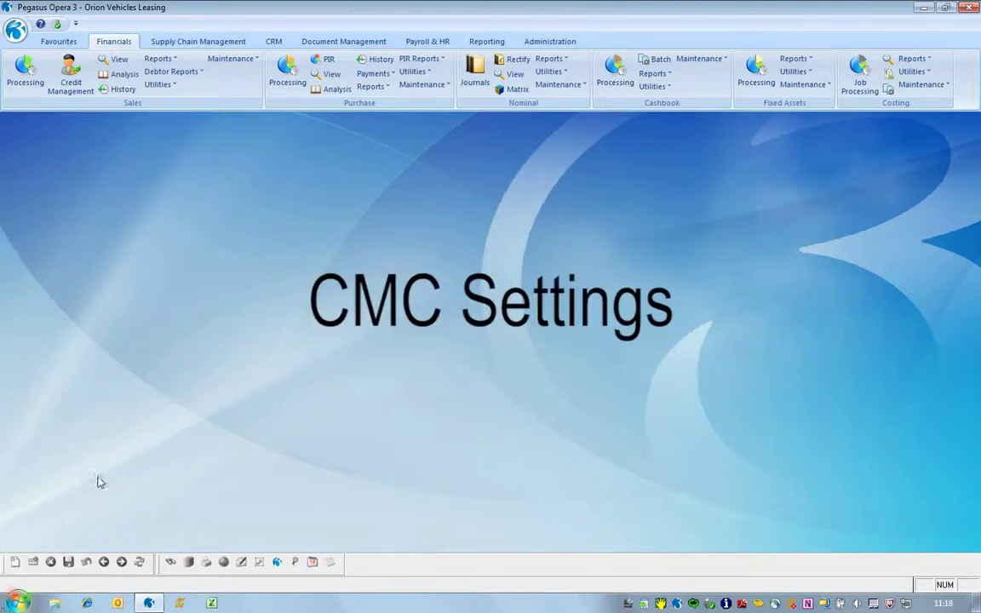
# - Change Keep Credit History in the sales ledger options from 24 to 99 periods and save
pyautogui.click(158, 84)
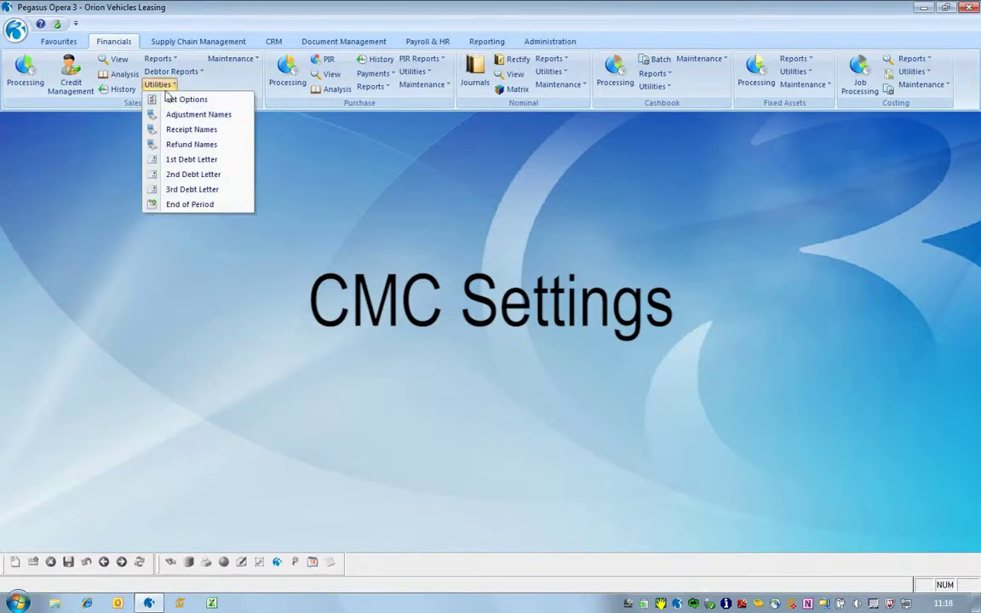
pyautogui.click(175, 99)
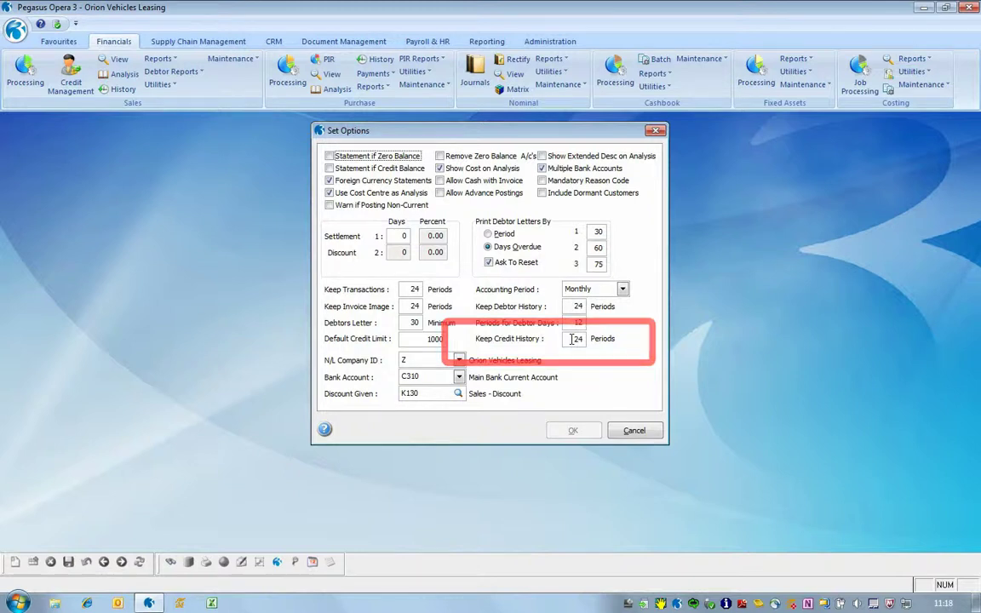
pyautogui.doubleClick(575, 339)
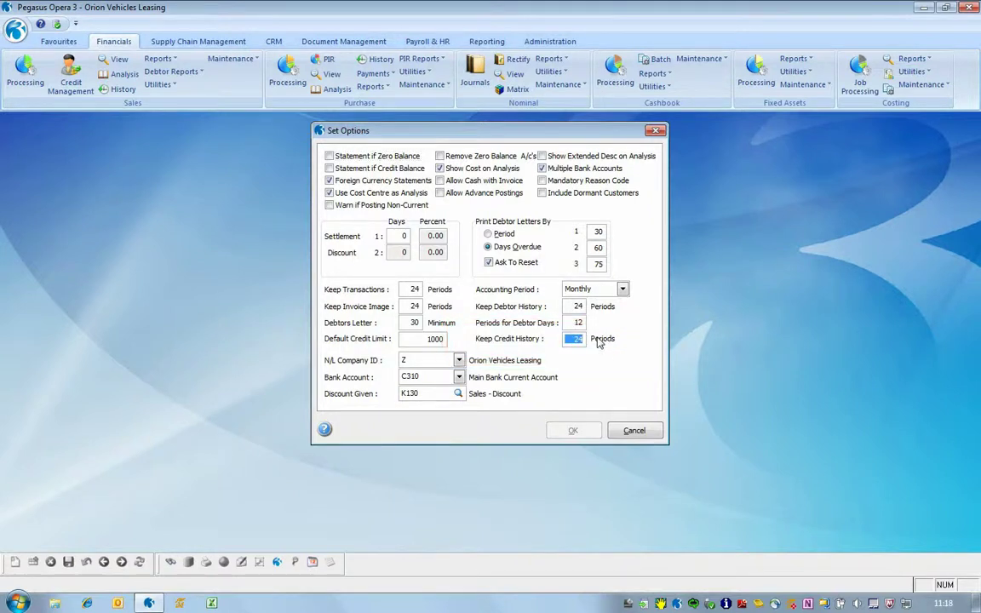
pyautogui.write('99')
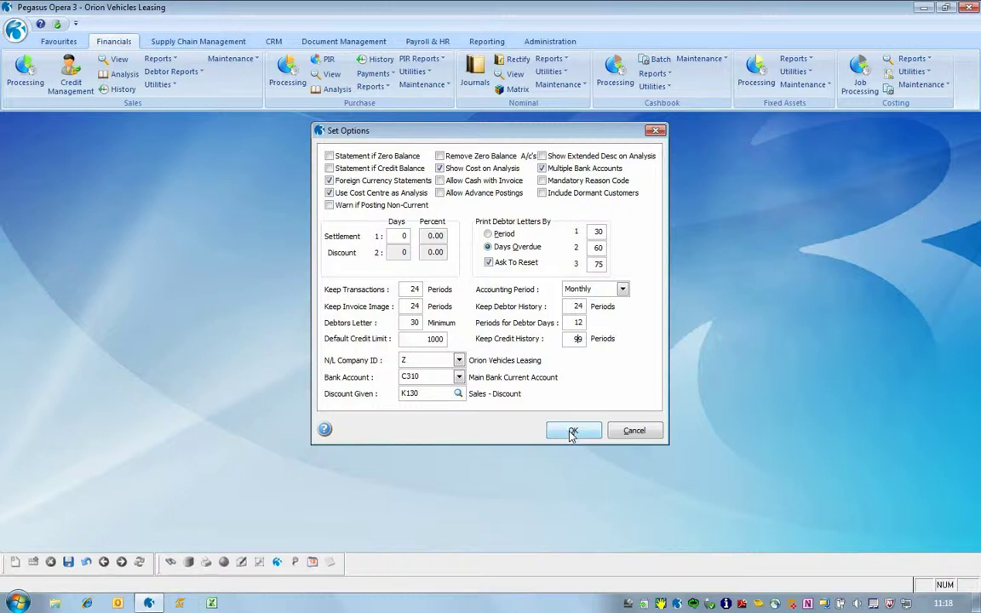
pyautogui.click(572, 431)
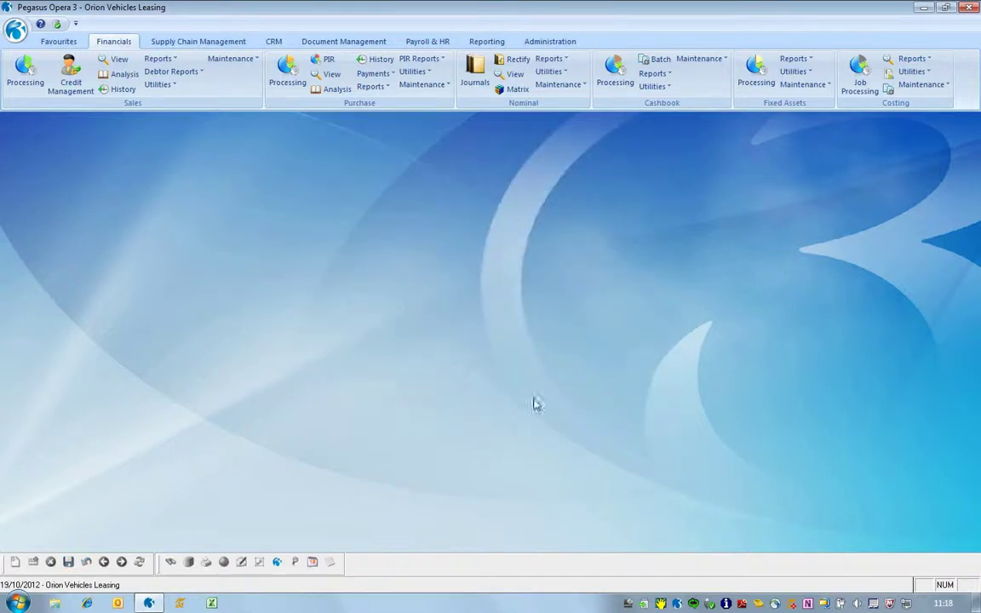
pyautogui.click(240, 61)
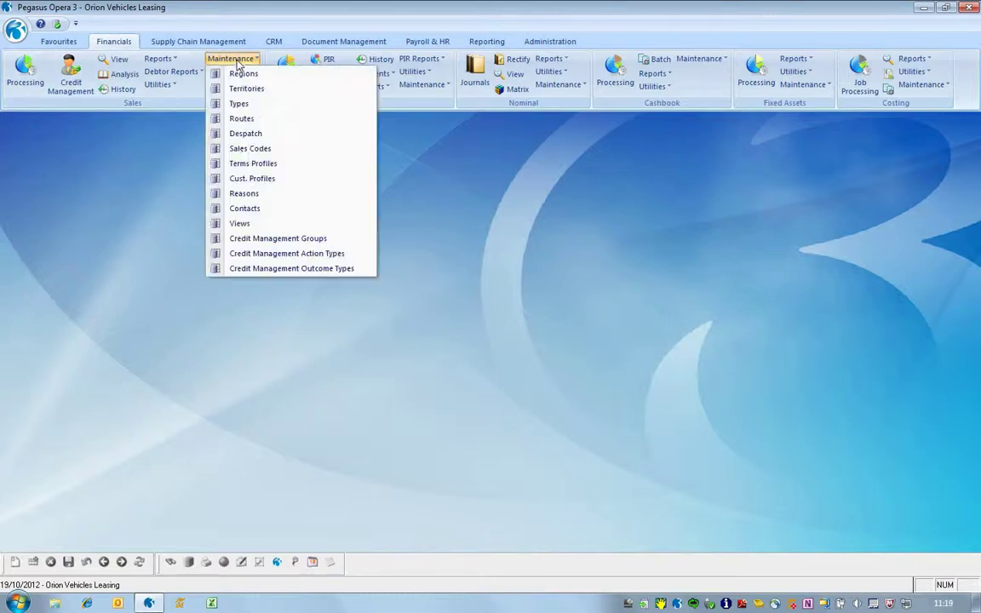
pyautogui.click(251, 181)
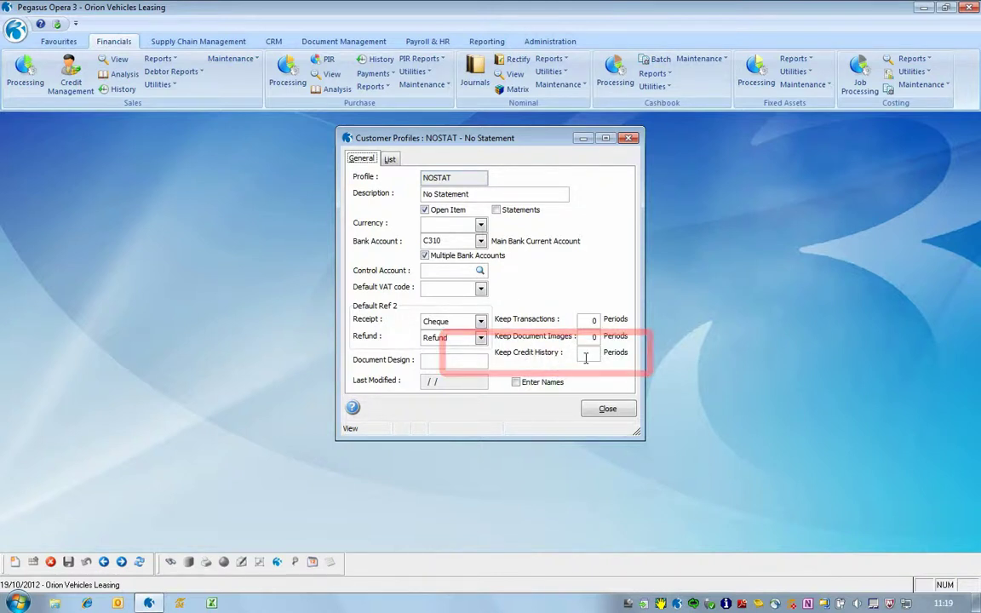
pyautogui.press('Escape')
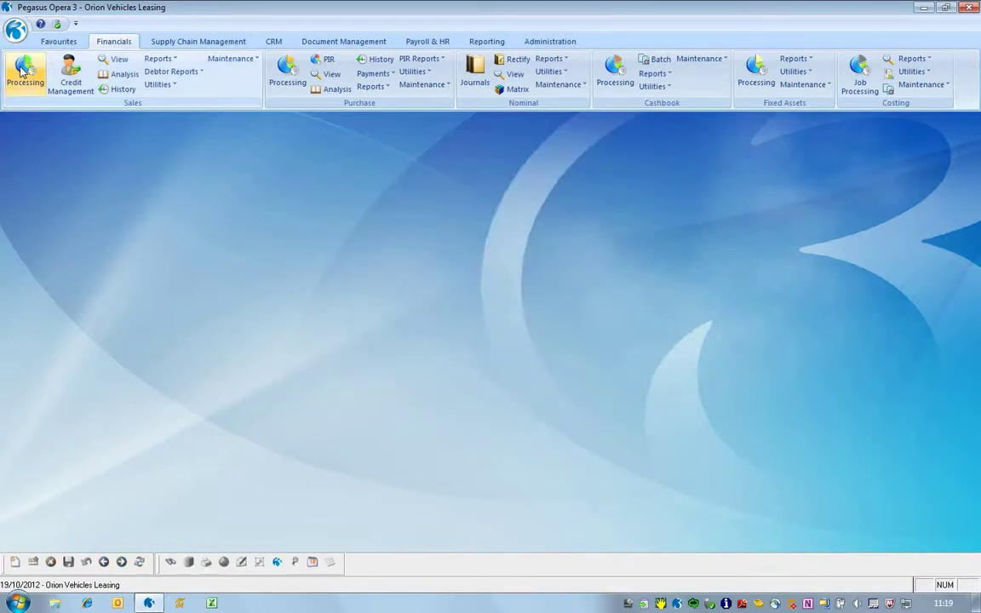
pyautogui.click(24, 71)
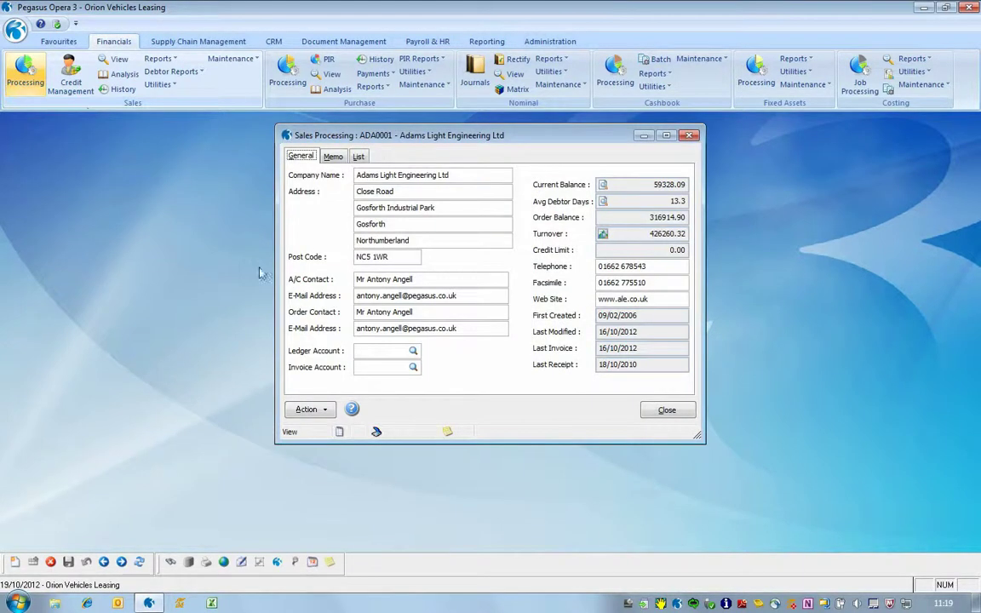
pyautogui.click(308, 410)
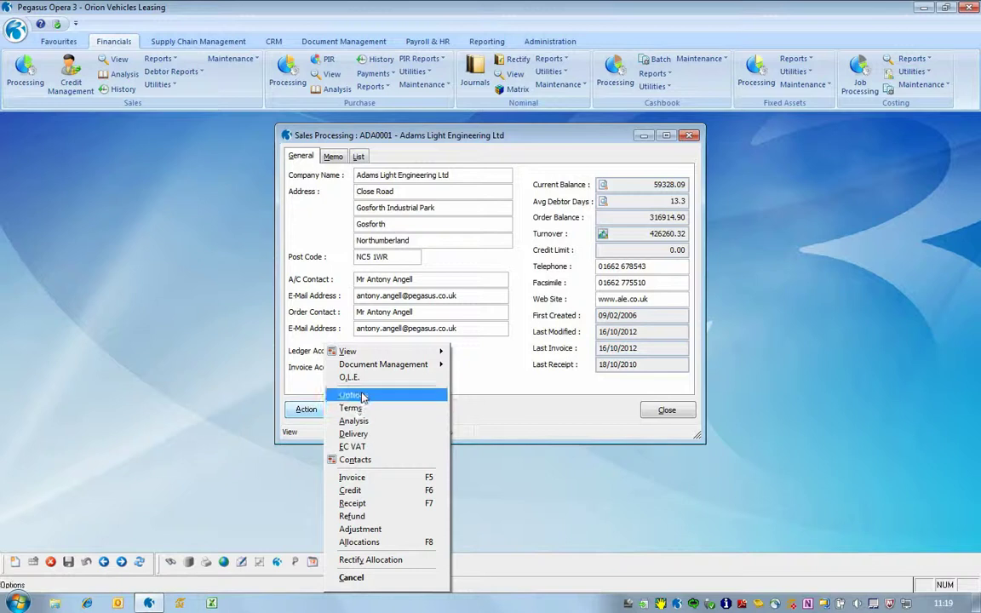
pyautogui.click(357, 395)
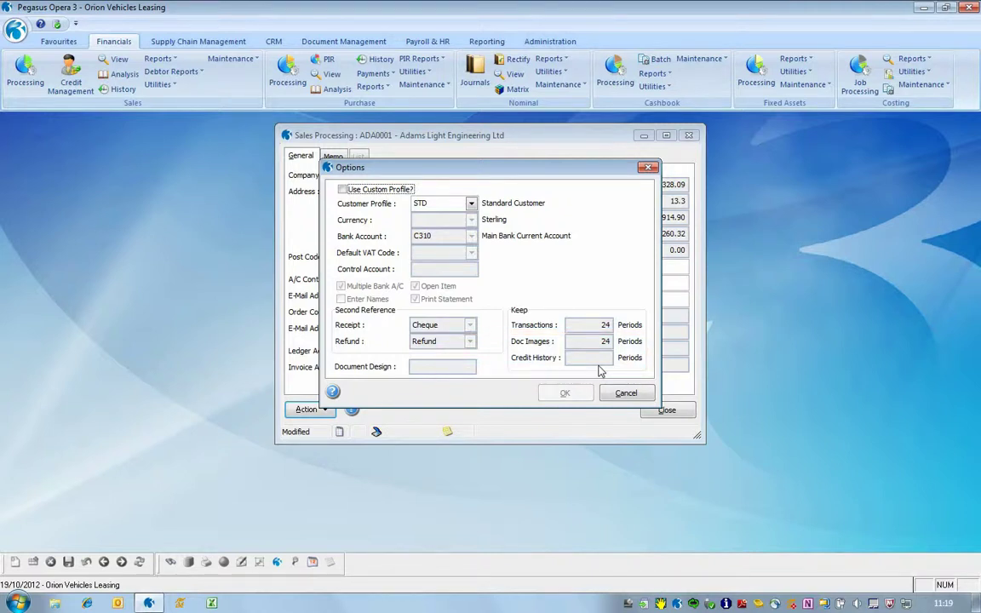
pyautogui.click(625, 393)
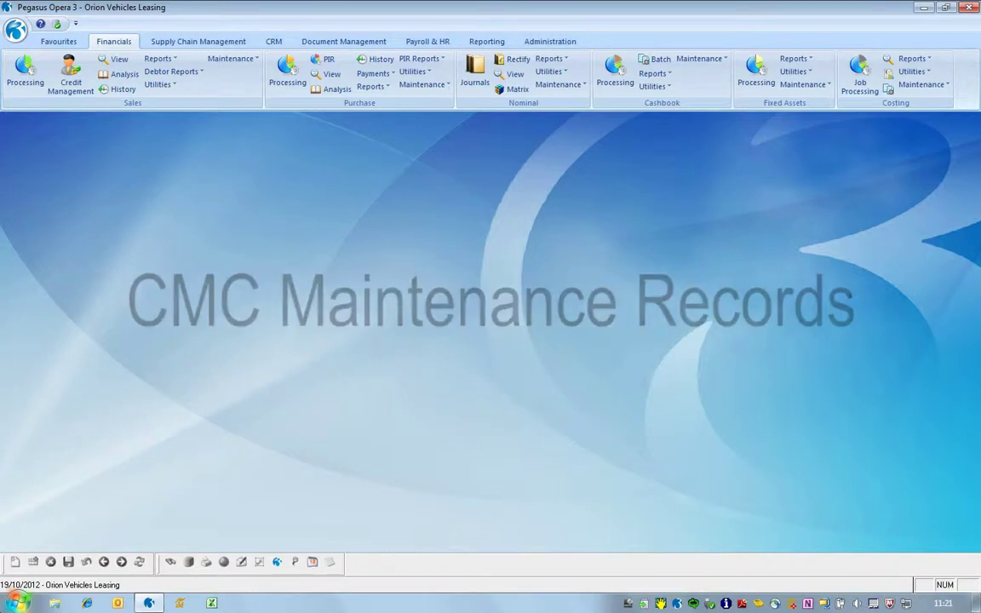
# - Create credit management group PR described as 'Priority Group' and save it
pyautogui.click(223, 57)
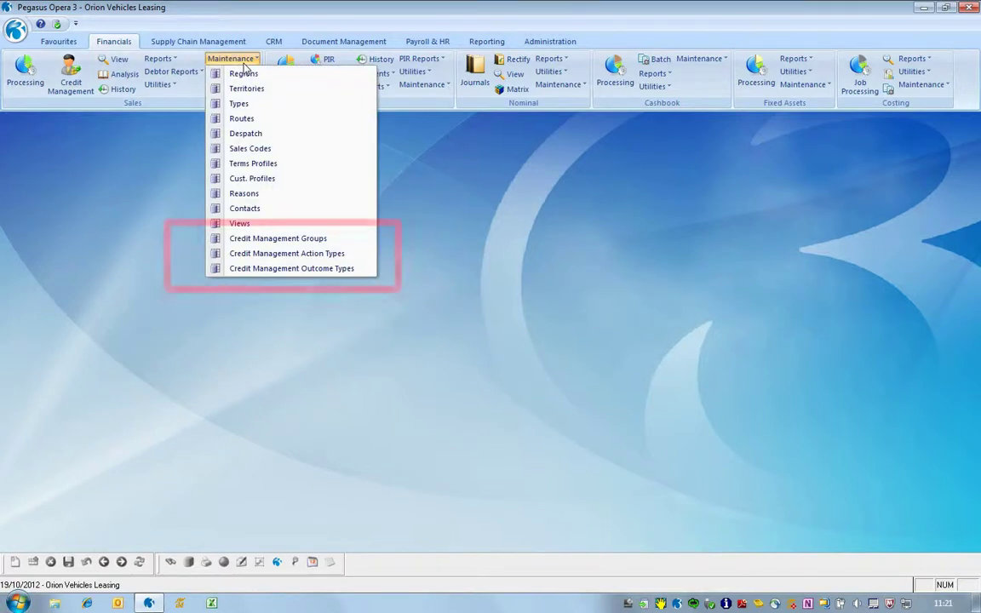
pyautogui.click(243, 240)
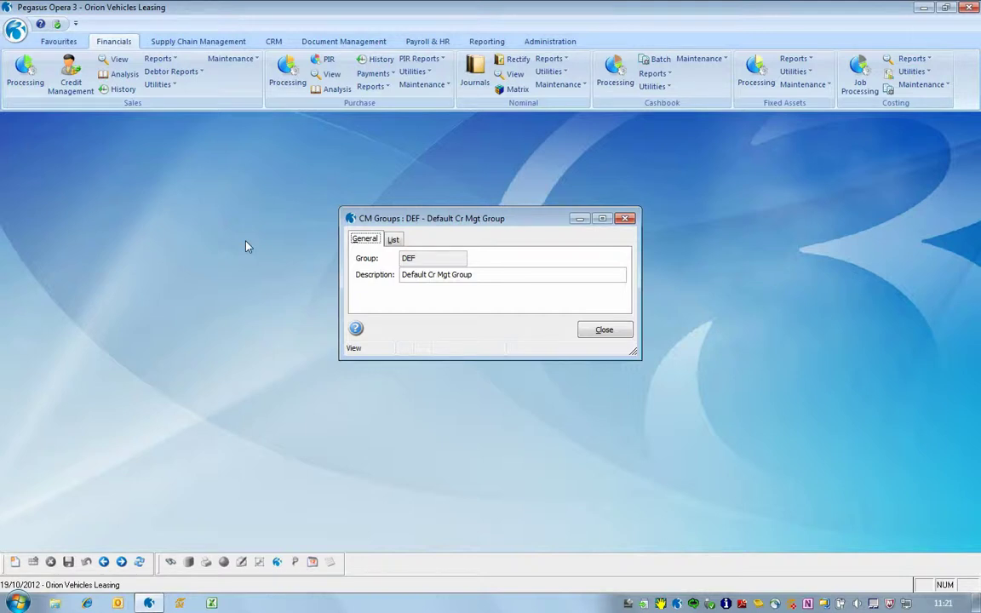
pyautogui.hotkey('ctrl', 'n')
pyautogui.write('PR')
pyautogui.write('Priority')
pyautogui.write(' Group')
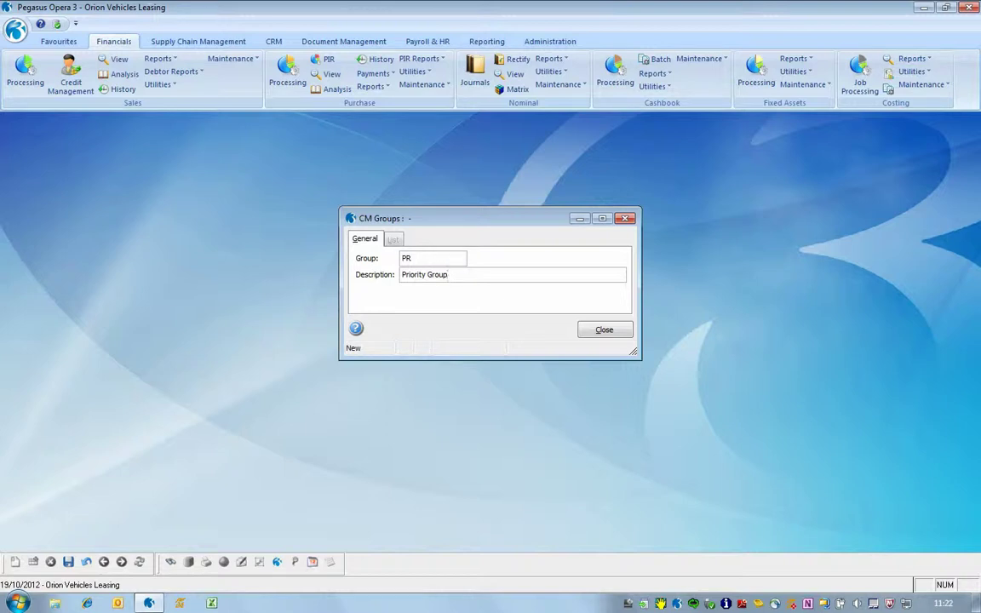
pyautogui.click(69, 561)
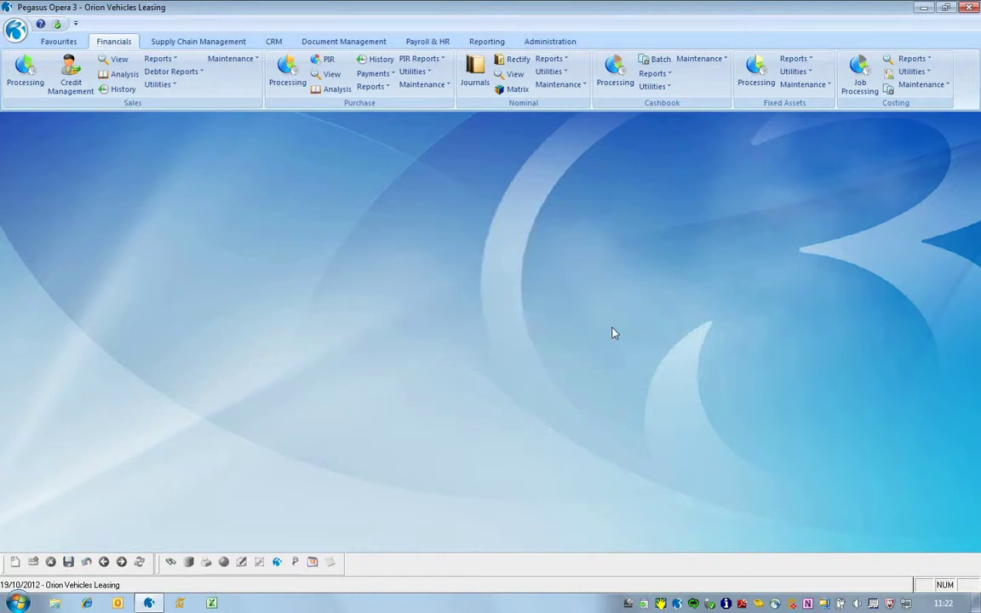
pyautogui.click(237, 60)
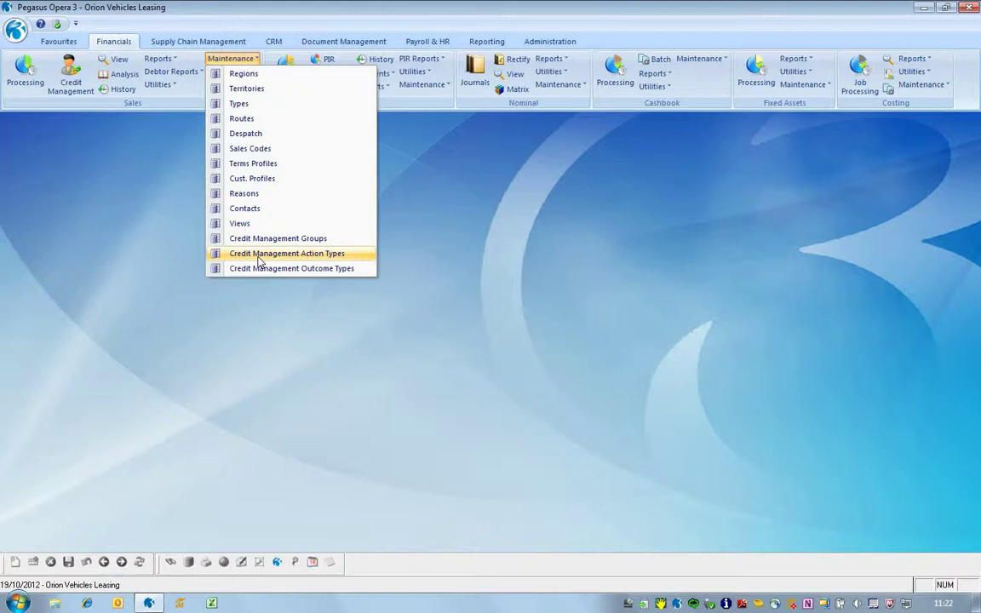
pyautogui.click(260, 254)
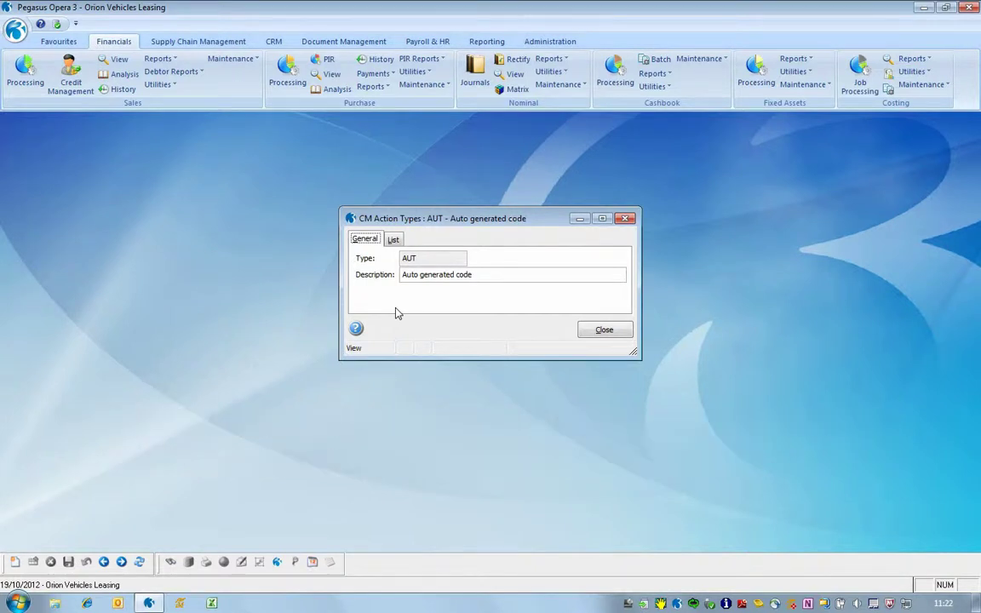
pyautogui.click(604, 331)
pyautogui.click(230, 59)
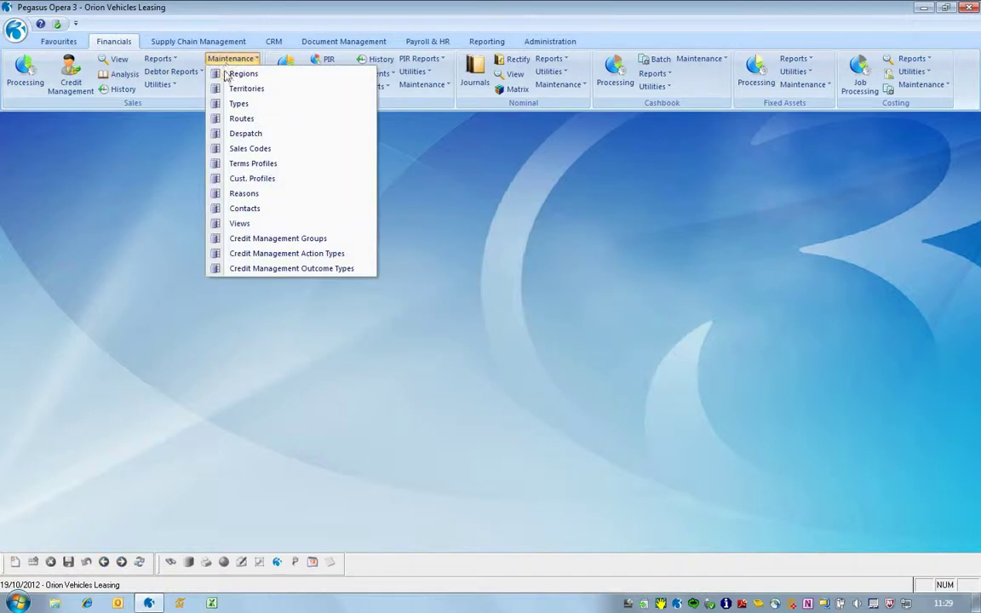
pyautogui.click(324, 269)
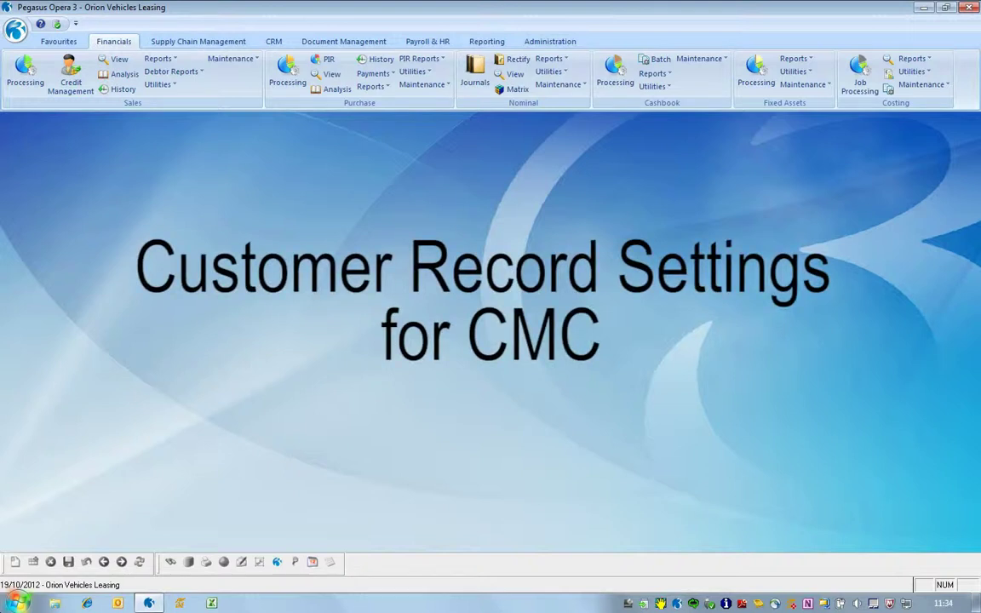
# - Set CM Group to PR Priority Group in customer ADA0001's terms and save the record
pyautogui.click(36, 88)
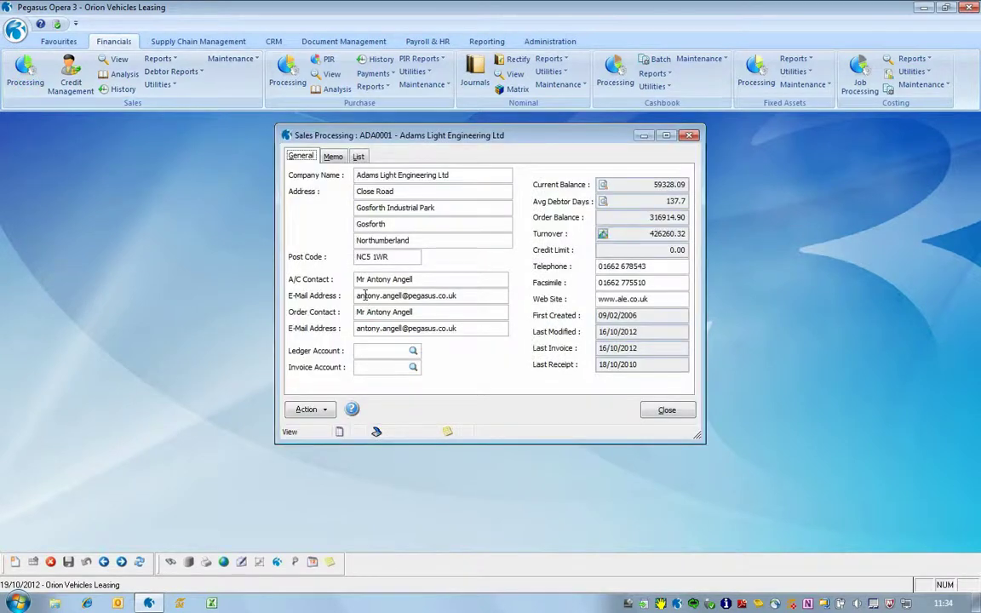
pyautogui.click(308, 409)
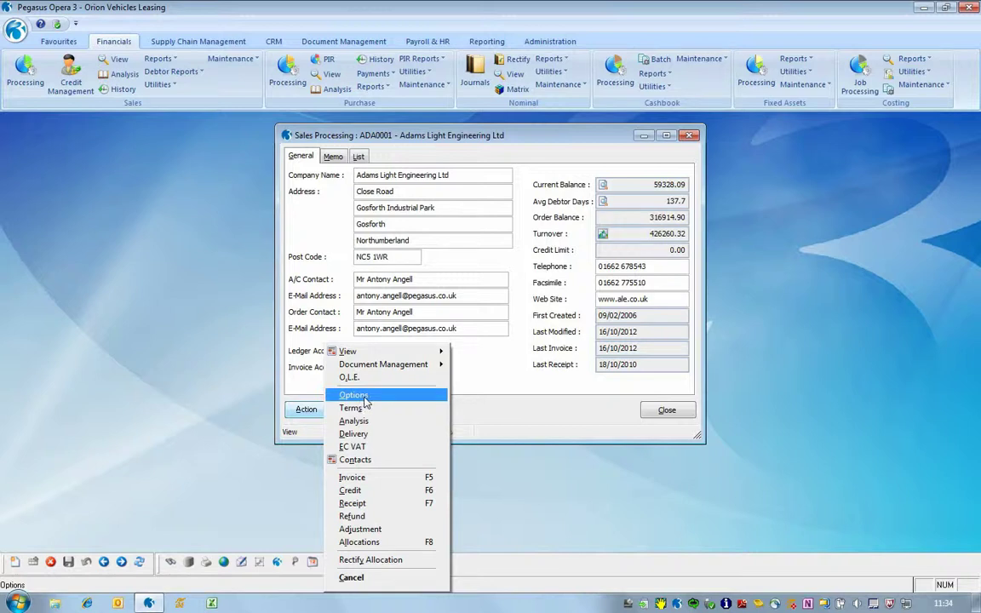
pyautogui.click(364, 396)
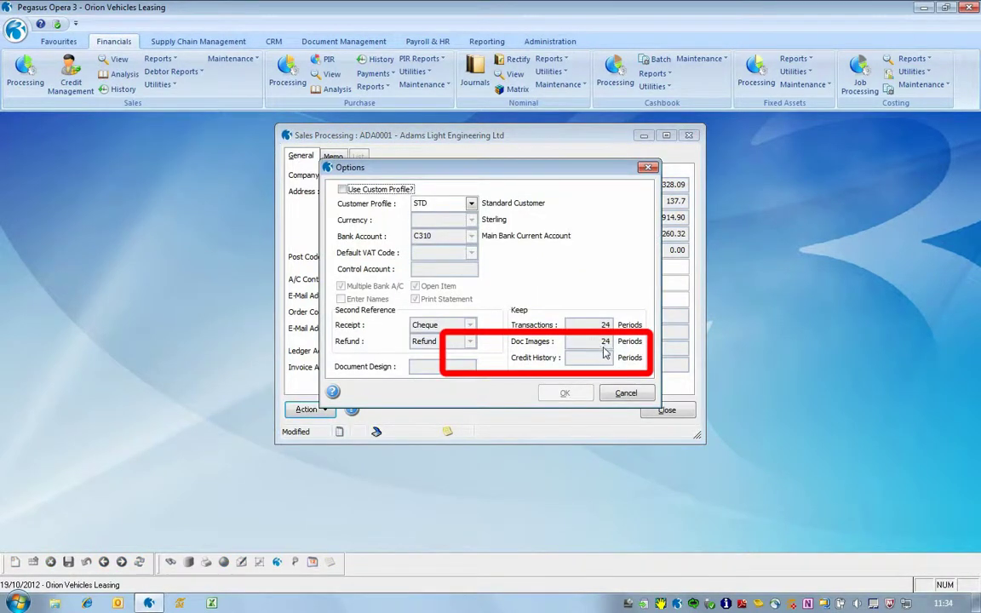
pyautogui.click(628, 394)
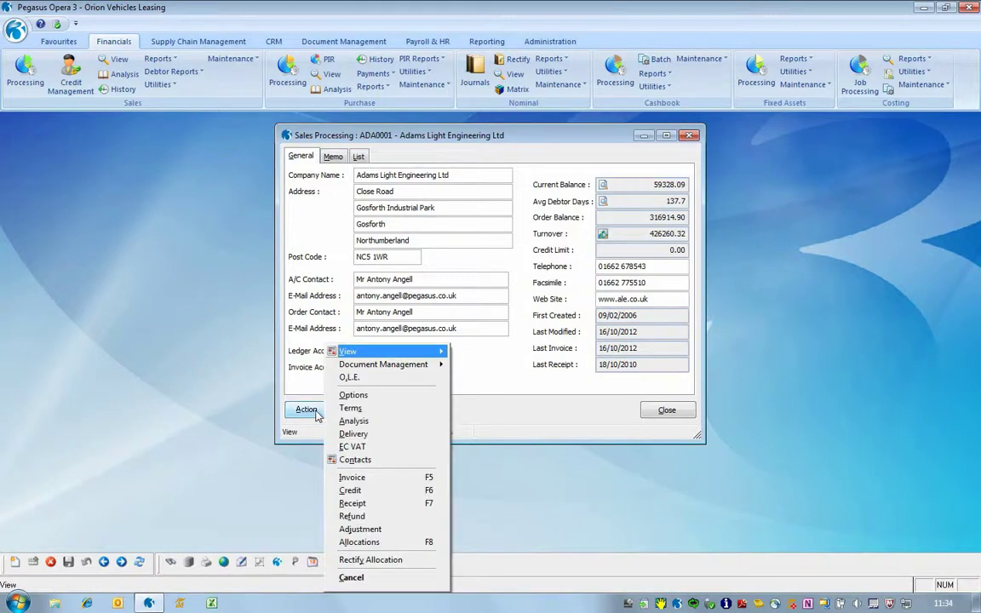
pyautogui.click(351, 408)
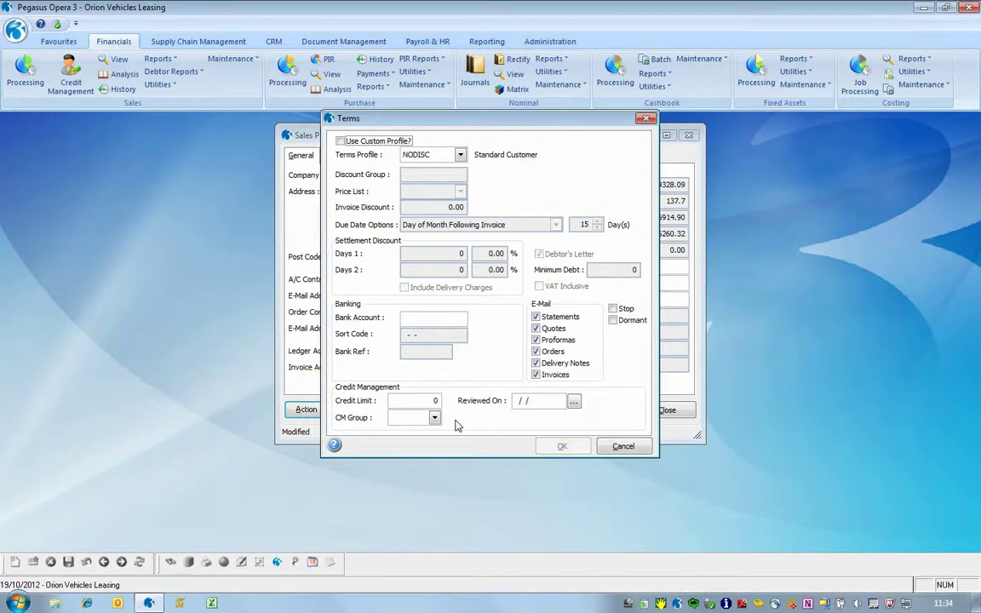
pyautogui.click(435, 418)
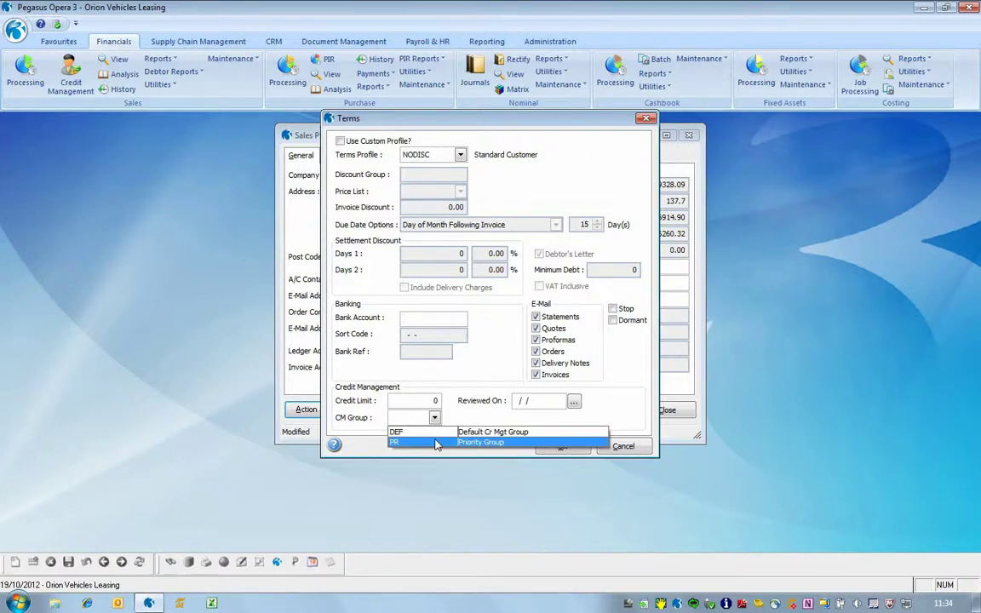
pyautogui.click(435, 443)
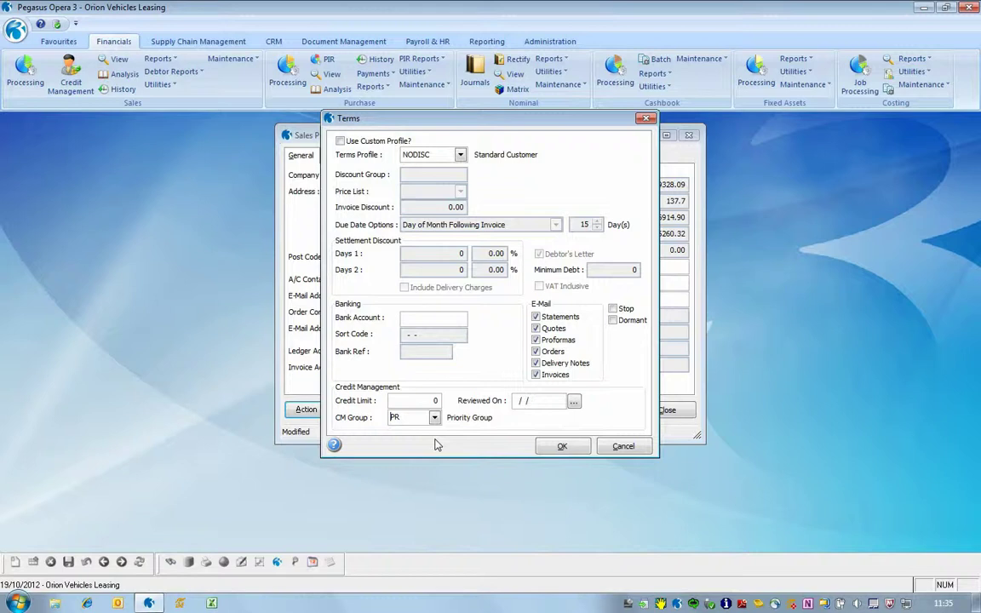
pyautogui.click(563, 446)
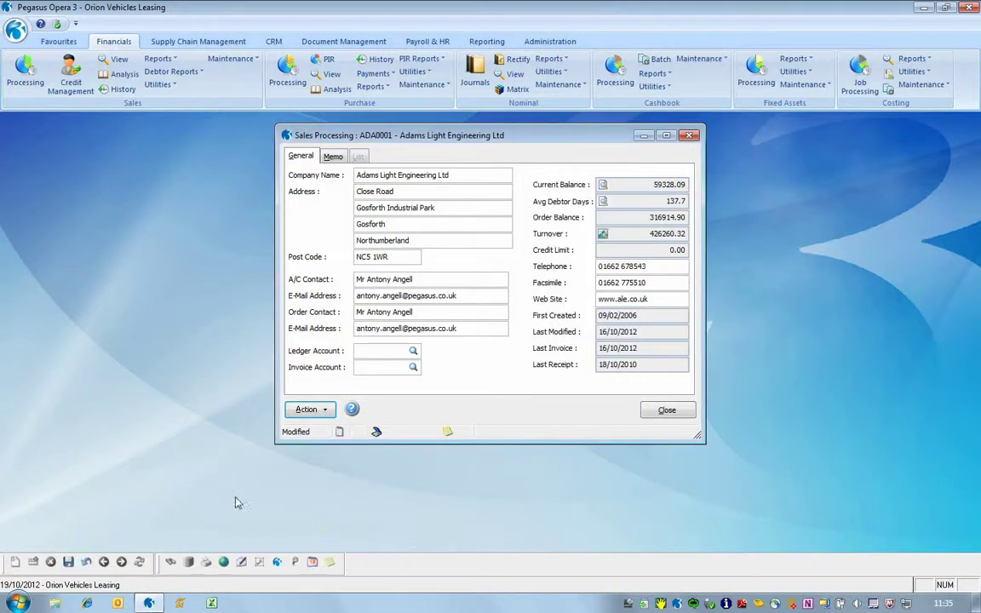
pyautogui.click(69, 563)
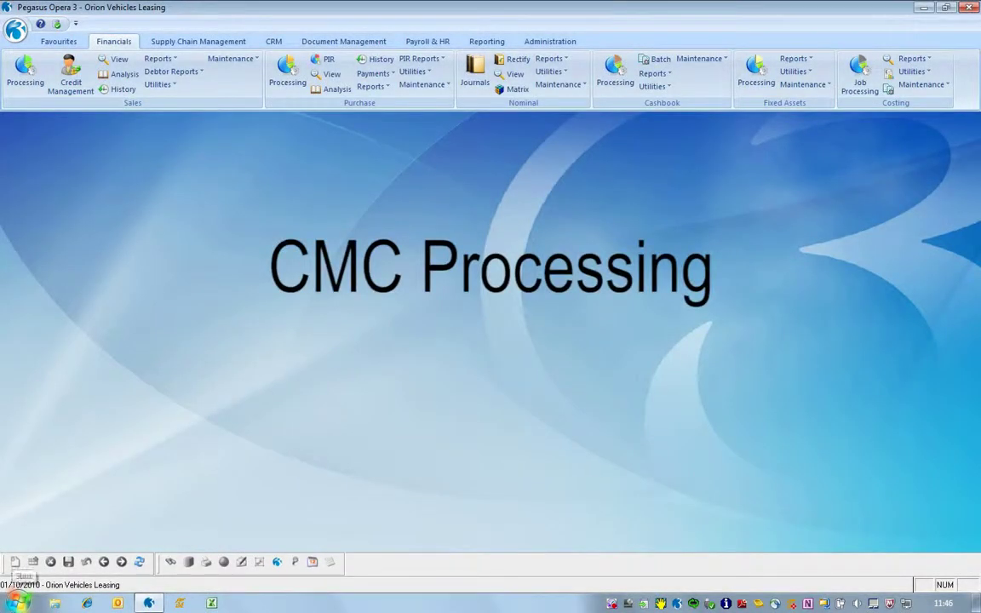
# - Open the Credit Management Centre for Orion Vehicles Leasing
pyautogui.click(76, 89)
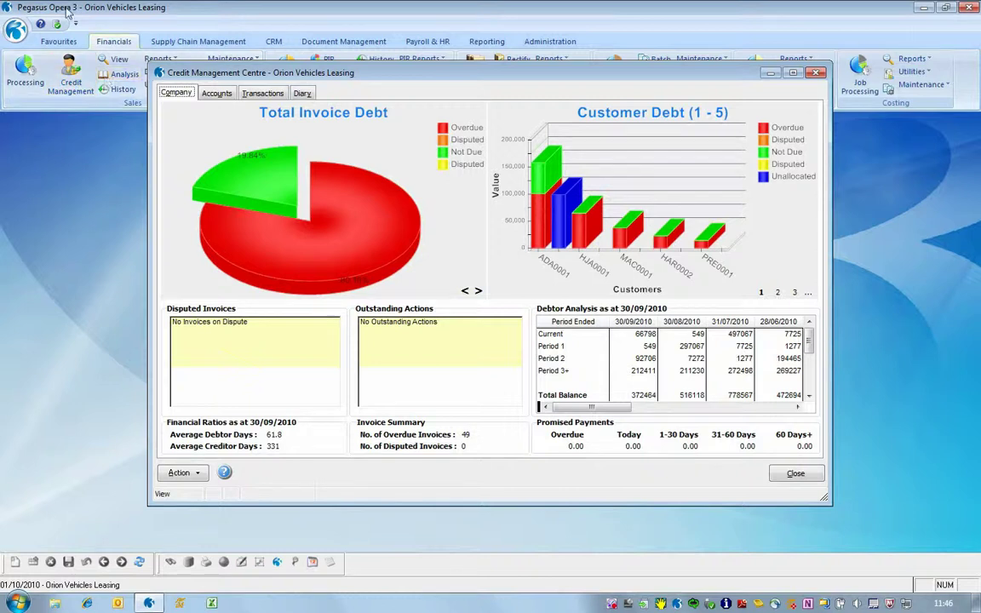
# - Check the Accounts view, then cycle the Company overview's left chart to Turnover
pyautogui.click(215, 93)
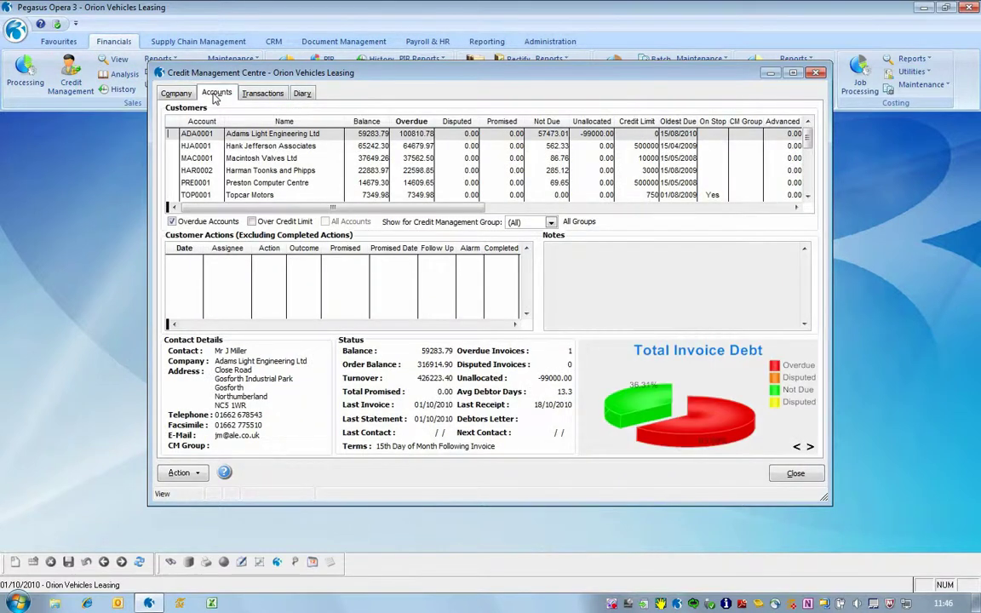
pyautogui.click(169, 97)
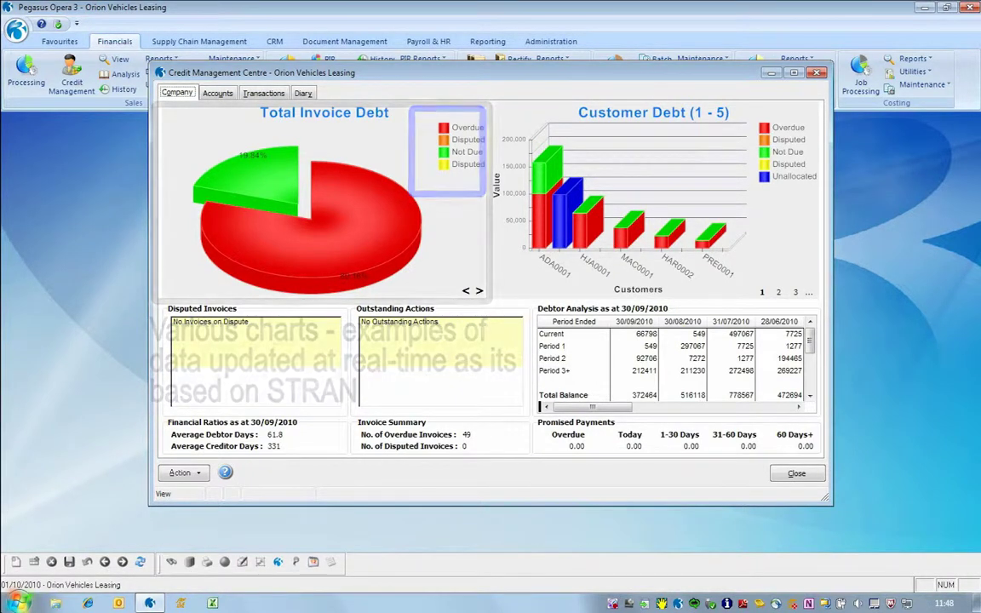
pyautogui.click(478, 291)
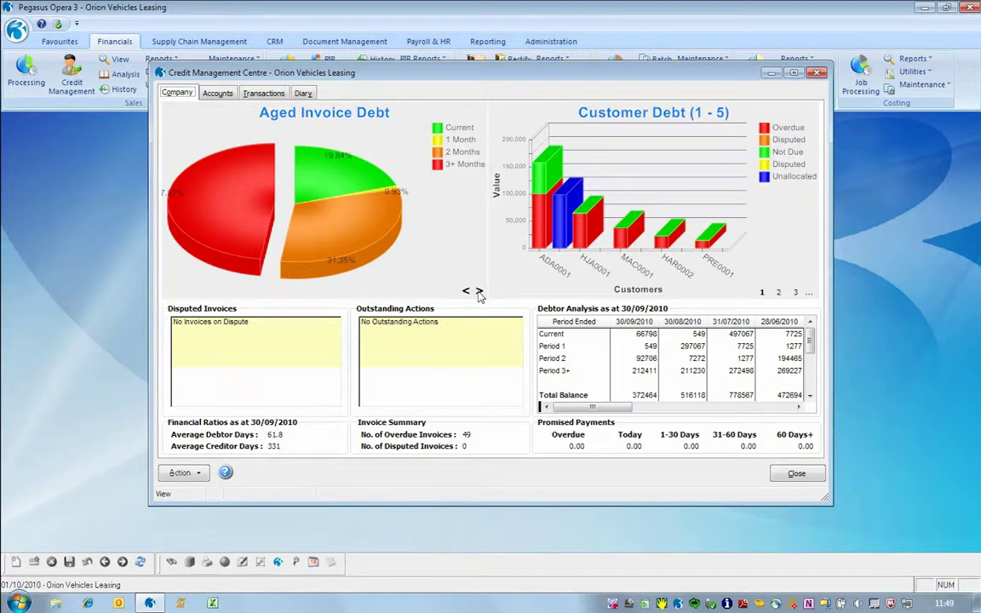
pyautogui.click(478, 292)
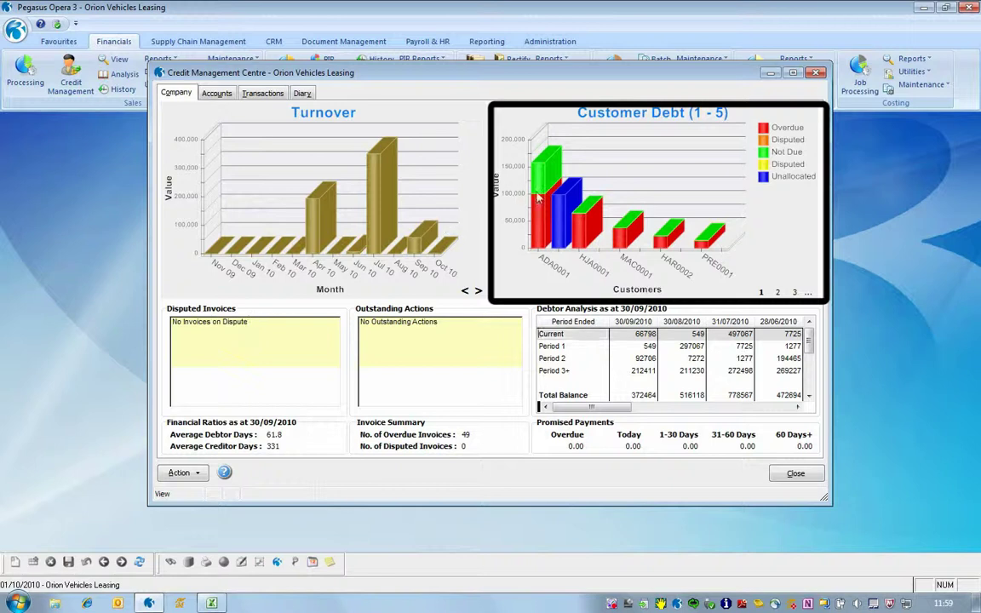
# - Drill into Adams Light Engineering's not-due and unallocated items and Hank Jefferson Associates' overdue invoices
pyautogui.moveTo(540, 197)
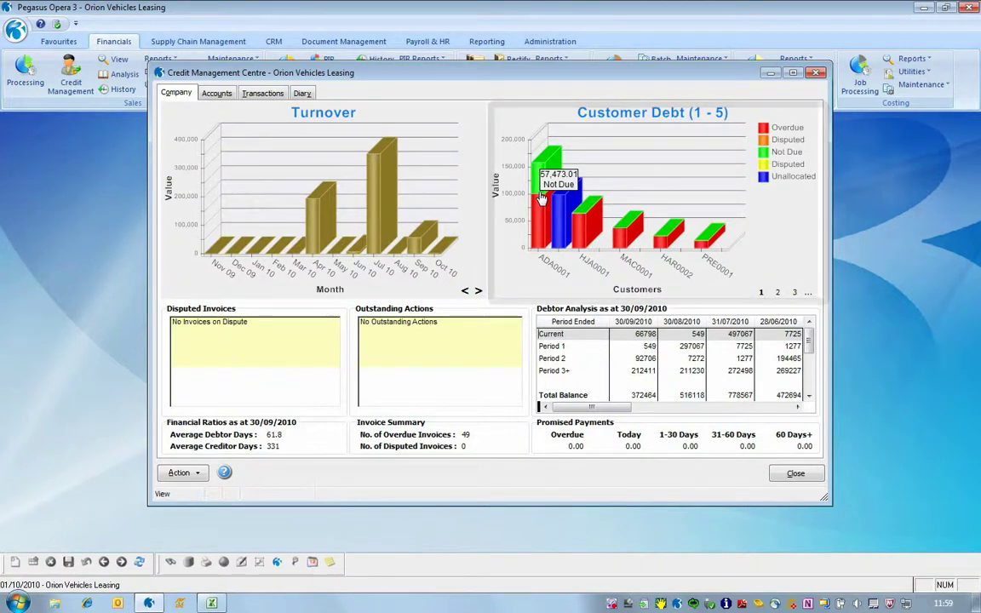
pyautogui.click(540, 196)
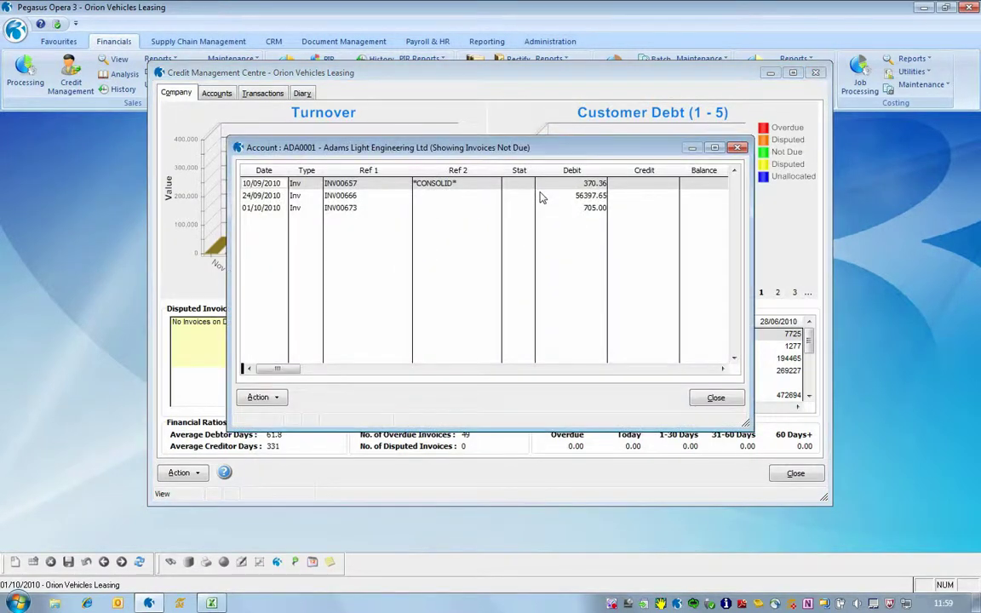
pyautogui.click(725, 402)
pyautogui.moveTo(564, 231)
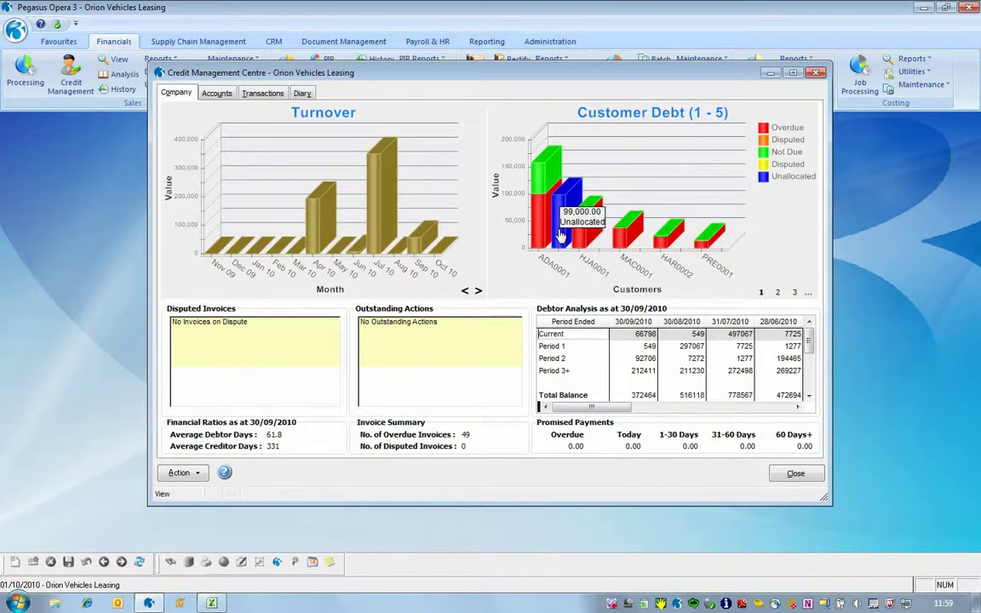
pyautogui.click(560, 235)
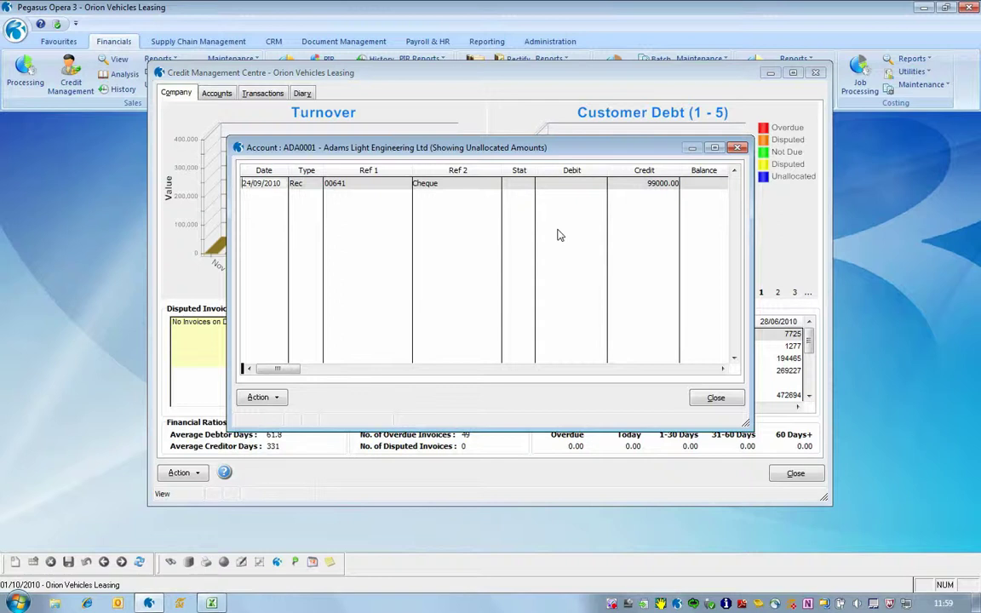
pyautogui.click(720, 398)
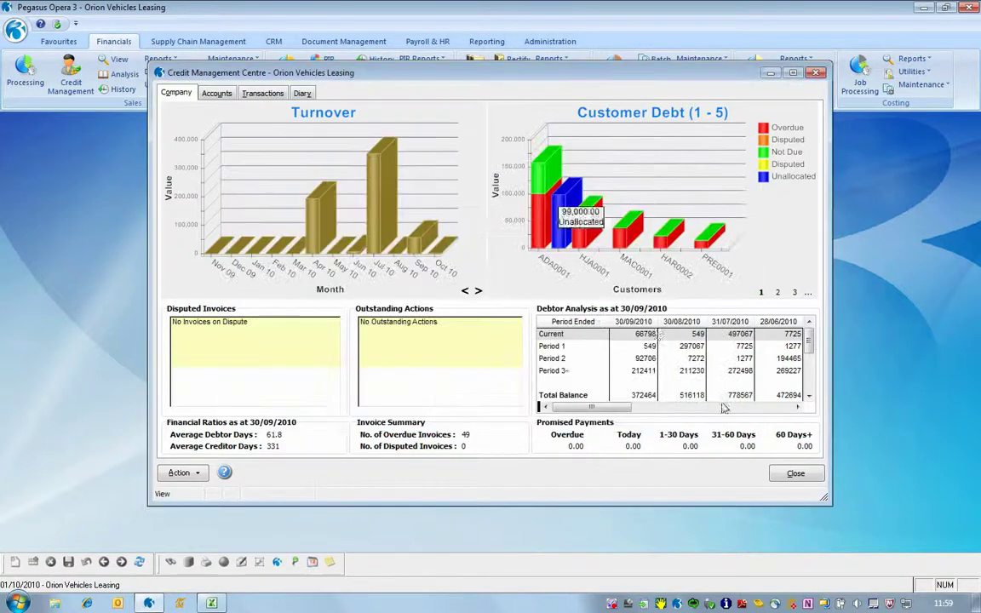
pyautogui.click(582, 232)
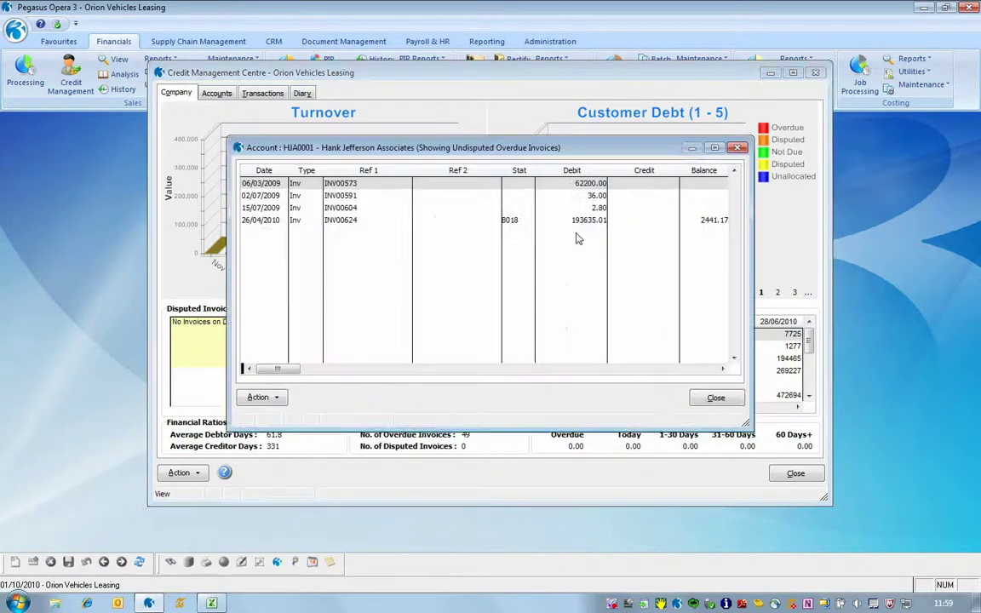
pyautogui.click(714, 397)
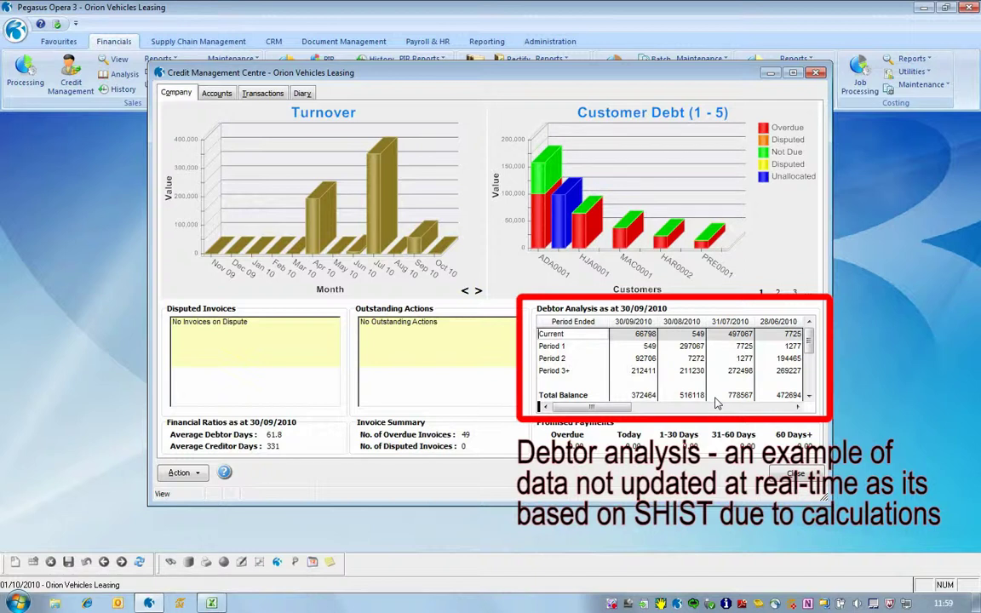
# - Copy the Debtor Analysis grid data and switch to the blank Excel workbook
pyautogui.rightClick(570, 324)
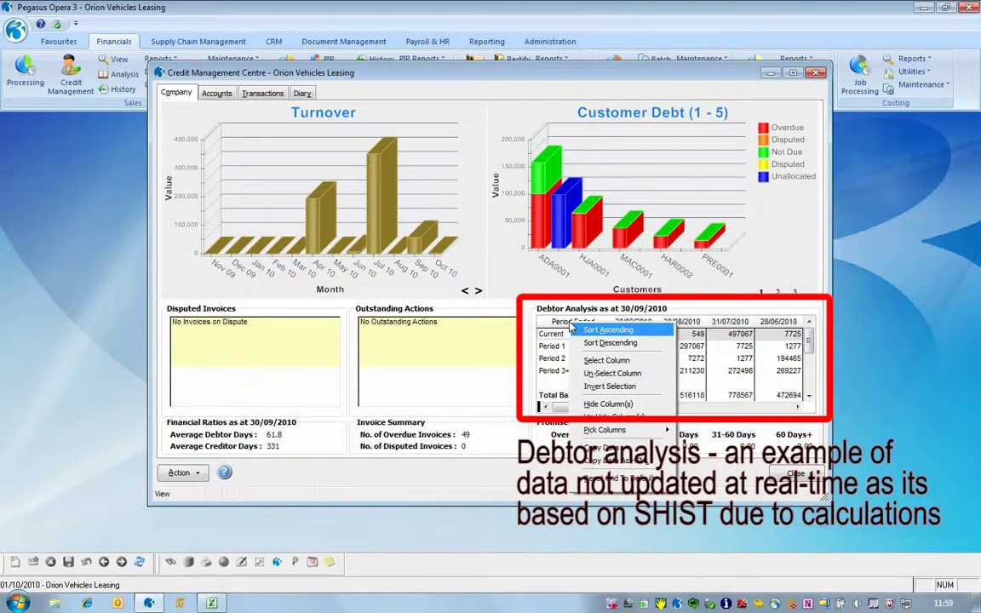
pyautogui.click(606, 448)
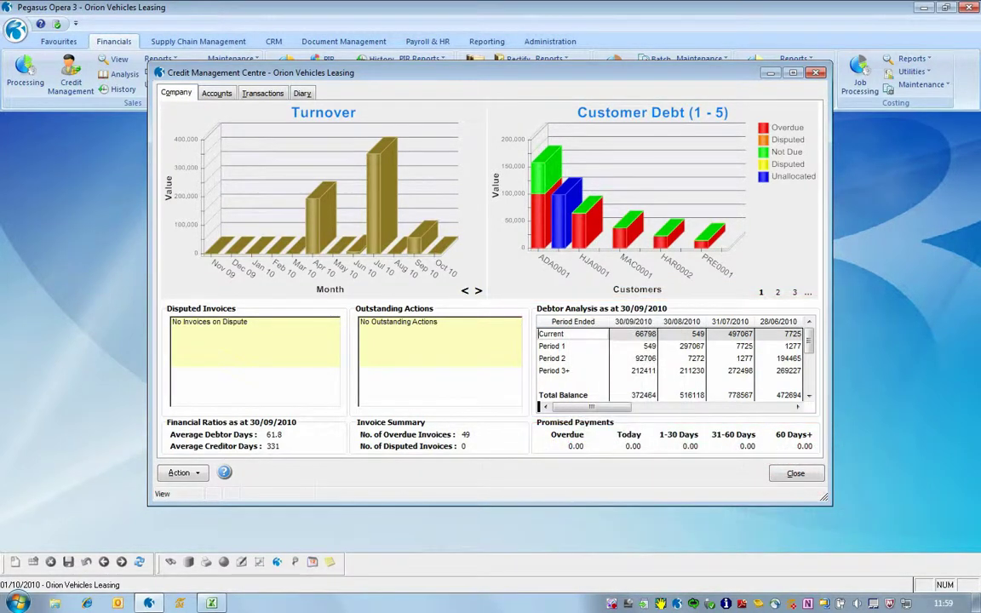
pyautogui.click(214, 602)
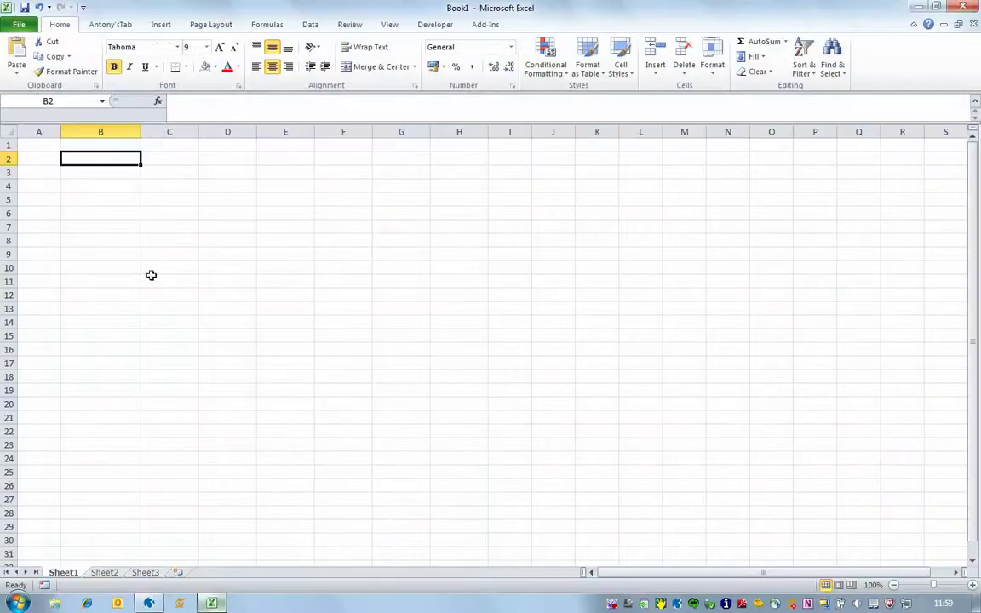
# - Paste the Debtor Analysis data into Book1 at cell B2, then return to Opera 3
pyautogui.rightClick(100, 159)
pyautogui.click(129, 228)
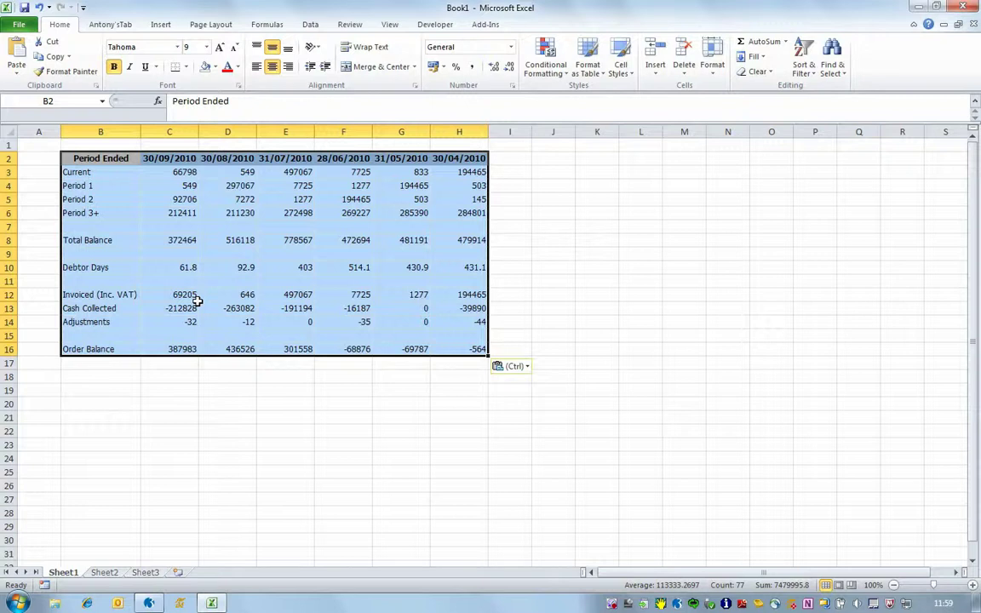
pyautogui.click(148, 603)
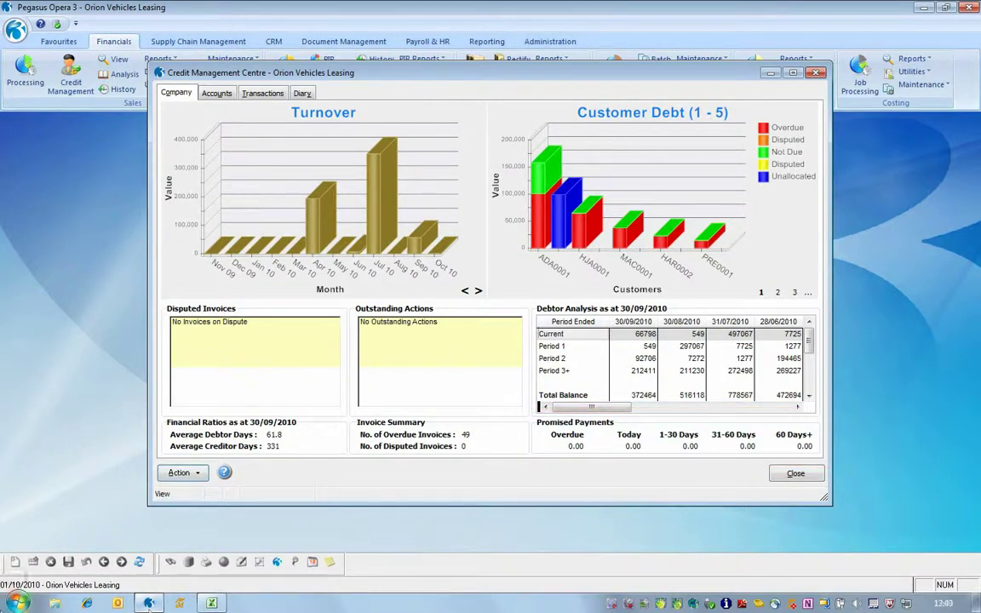
# - Abandon printing the dashboard charts and switch to the overdue customer accounts list
pyautogui.moveTo(226, 483)
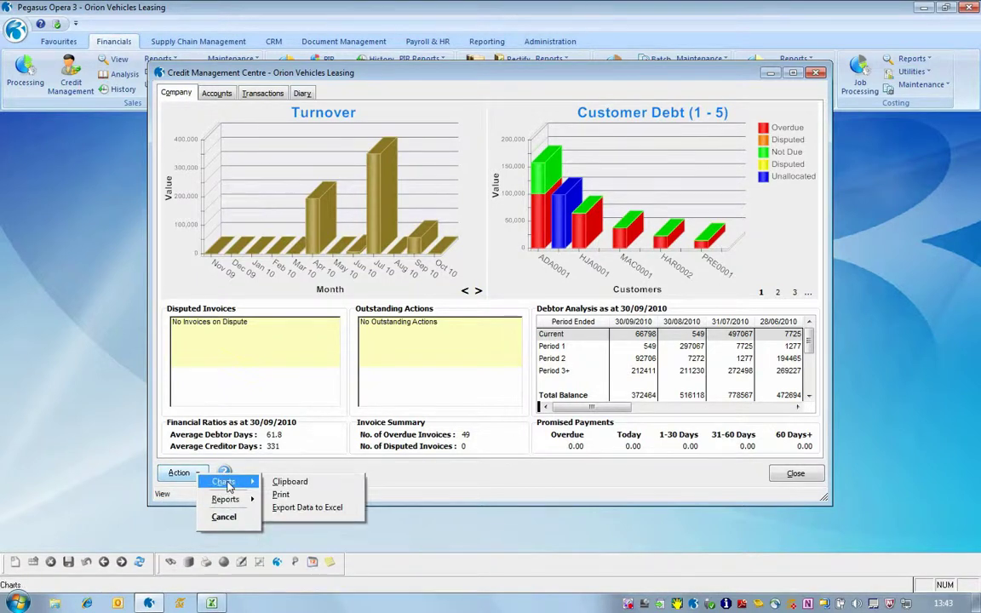
pyautogui.click(281, 494)
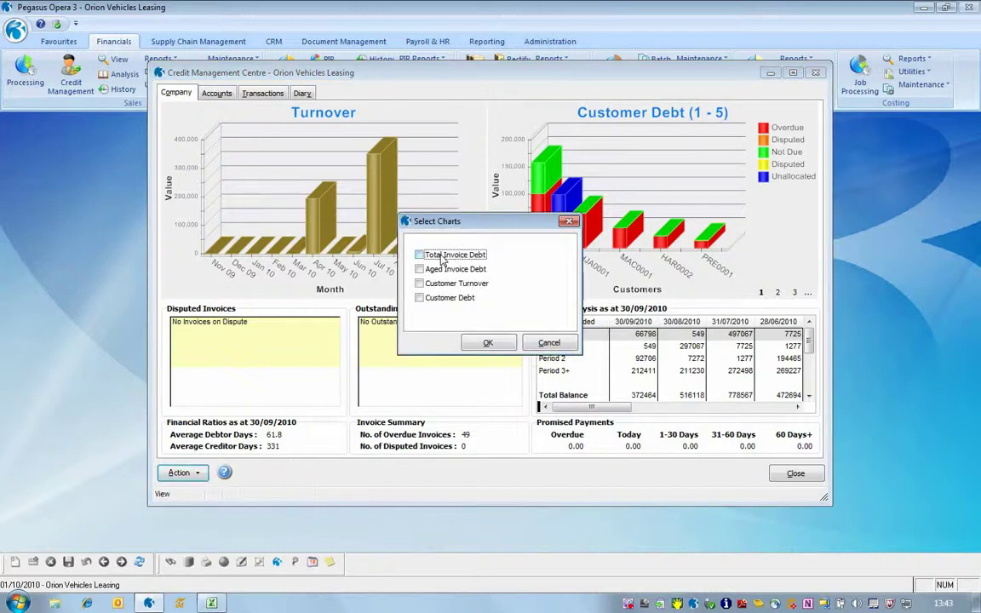
pyautogui.click(550, 343)
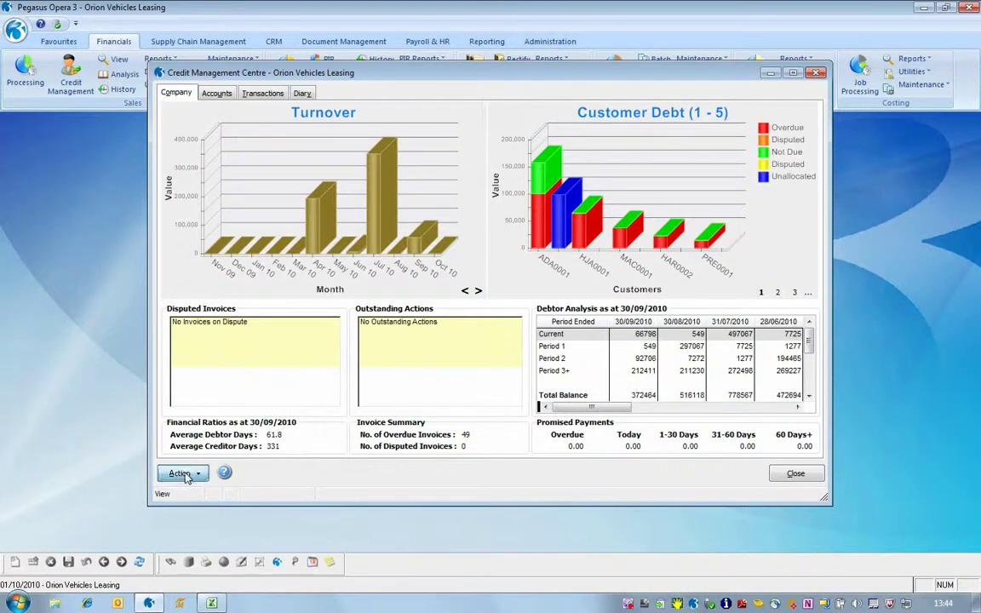
pyautogui.click(182, 473)
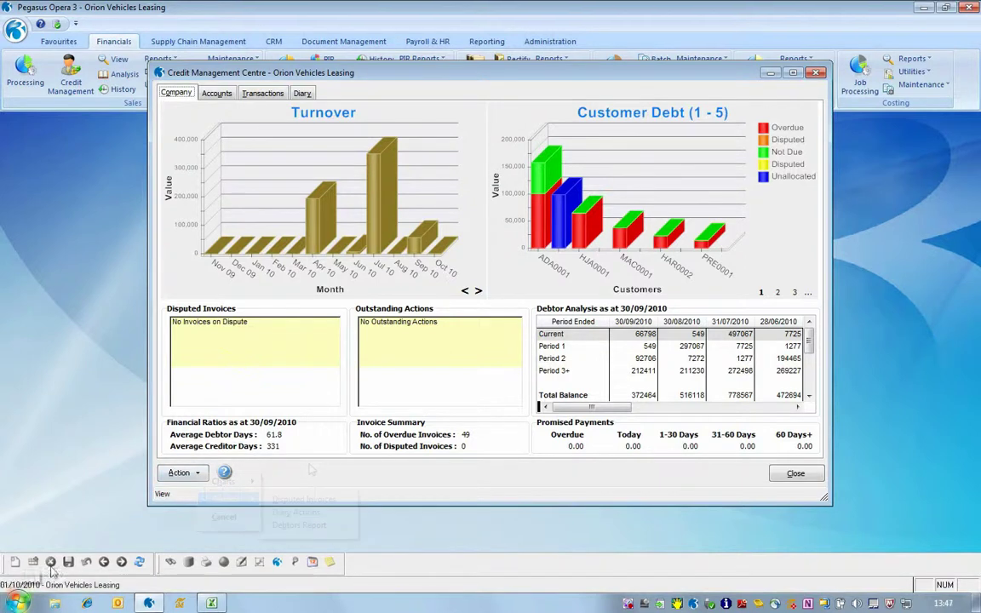
pyautogui.click(223, 91)
pyautogui.click(225, 91)
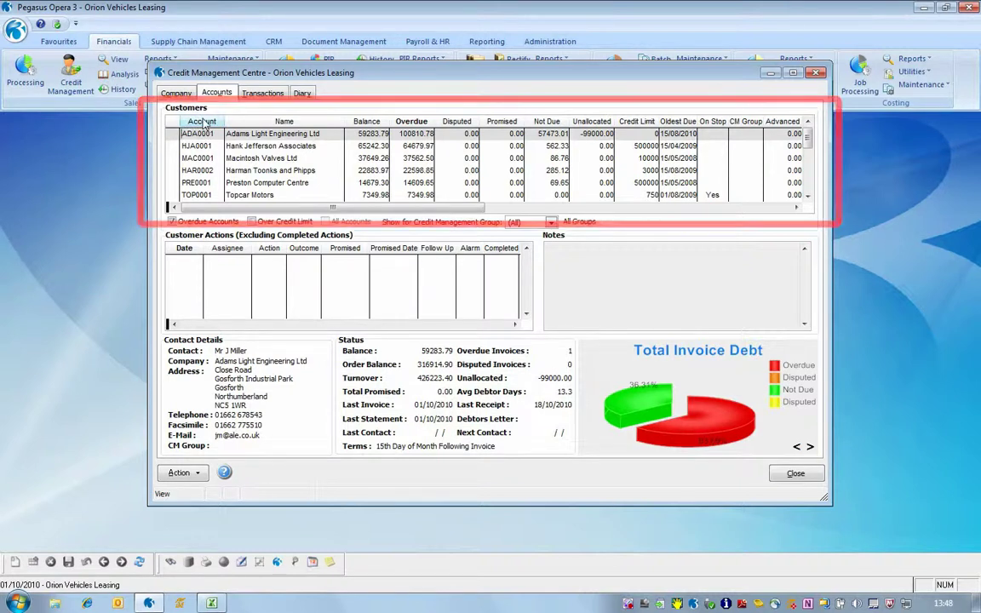
pyautogui.rightClick(204, 124)
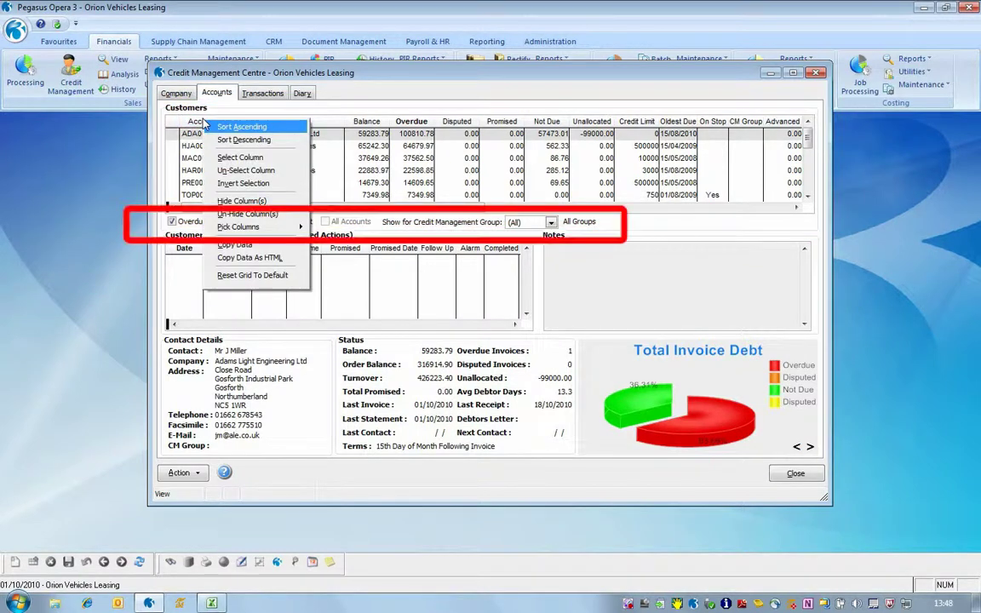
pyautogui.click(364, 228)
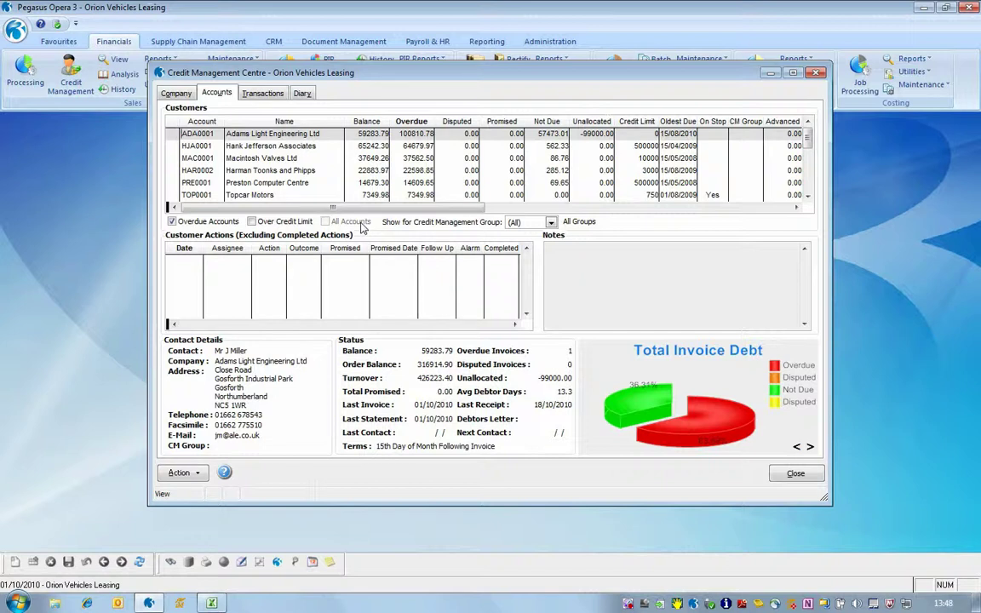
pyautogui.doubleClick(235, 138)
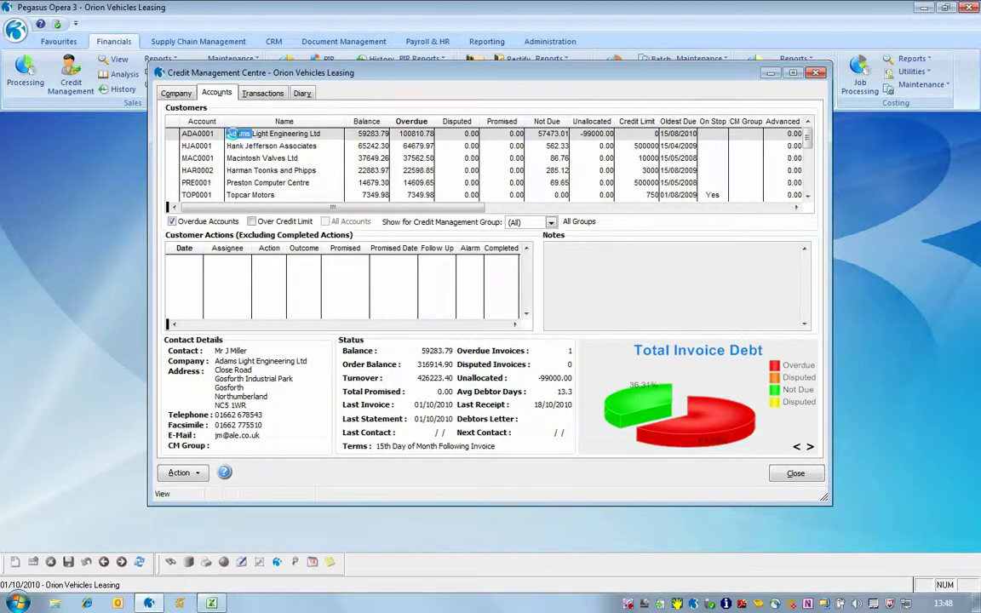
pyautogui.click(215, 93)
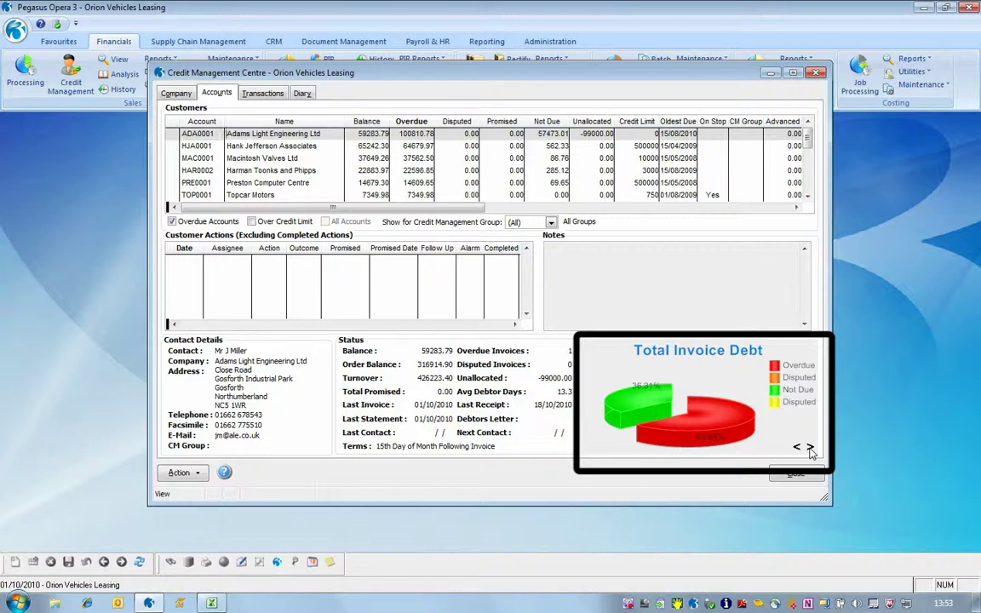
pyautogui.click(809, 449)
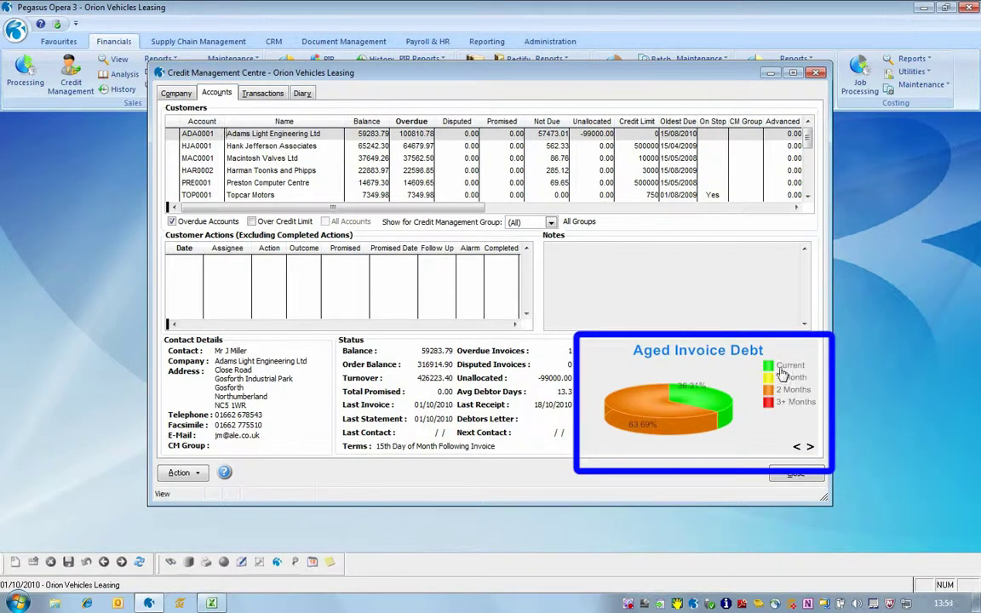
pyautogui.click(809, 448)
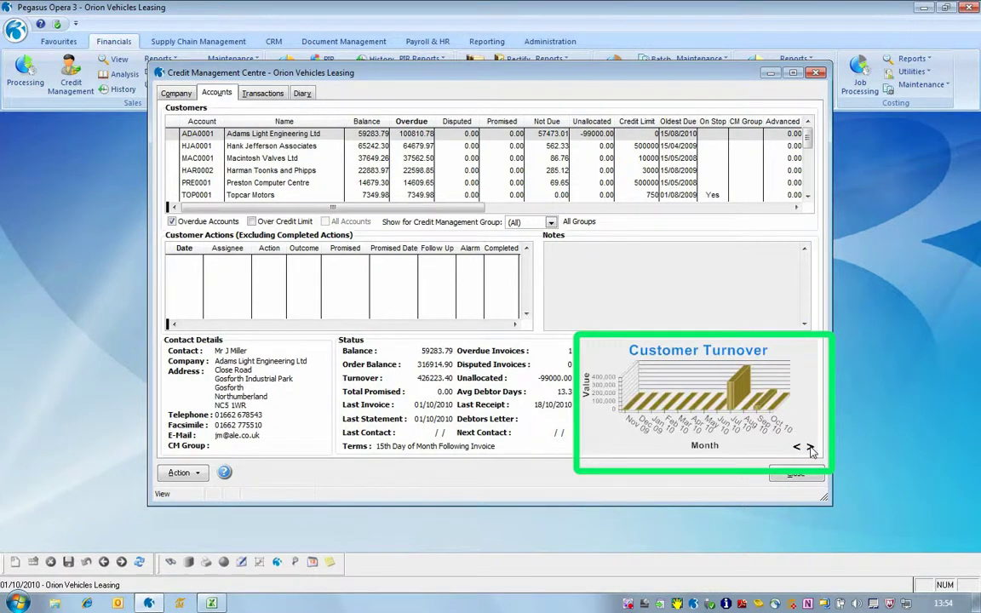
pyautogui.click(809, 449)
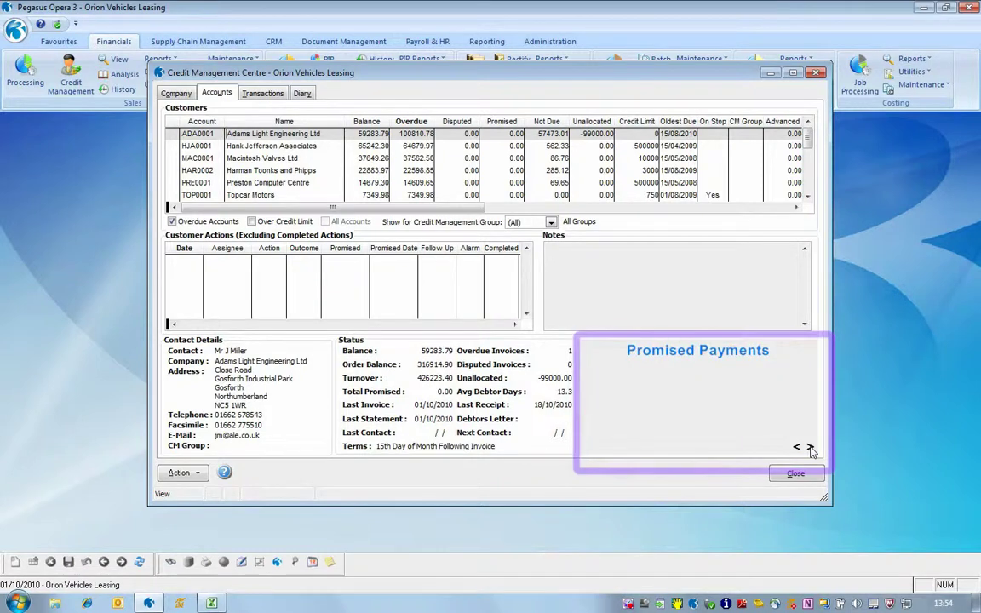
pyautogui.click(809, 448)
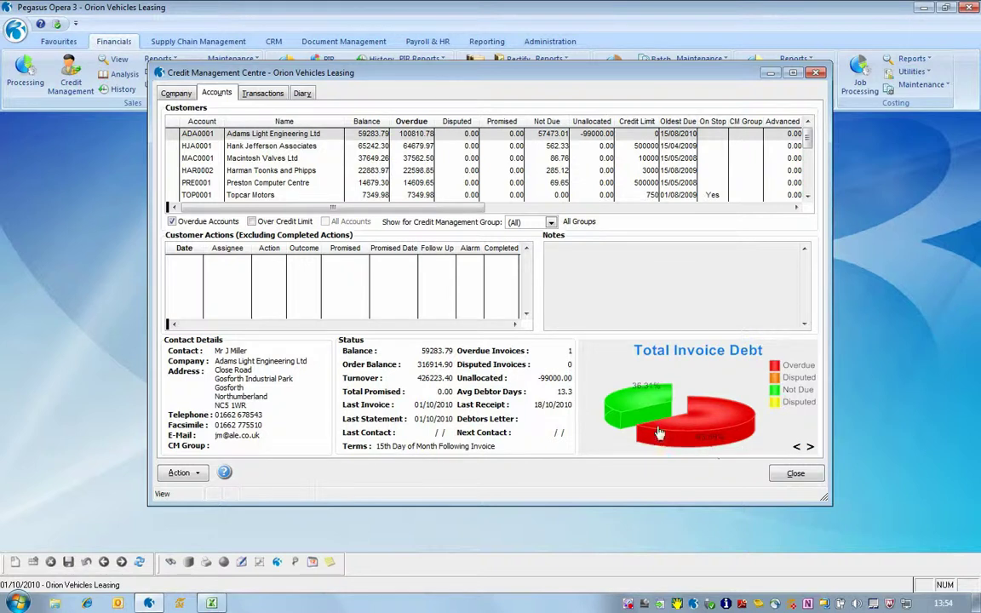
pyautogui.moveTo(647, 407)
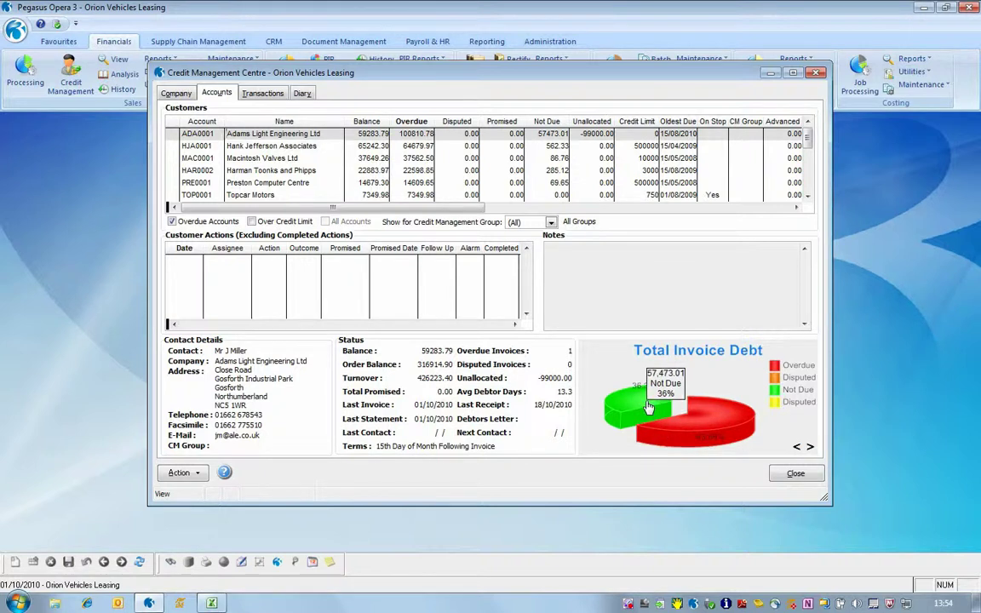
pyautogui.doubleClick(646, 407)
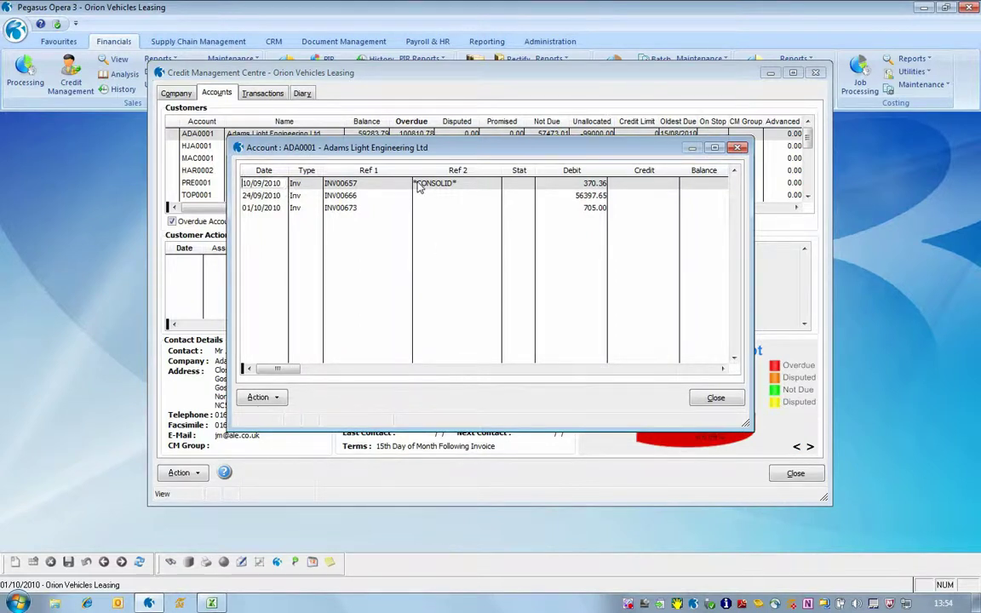
pyautogui.click(715, 398)
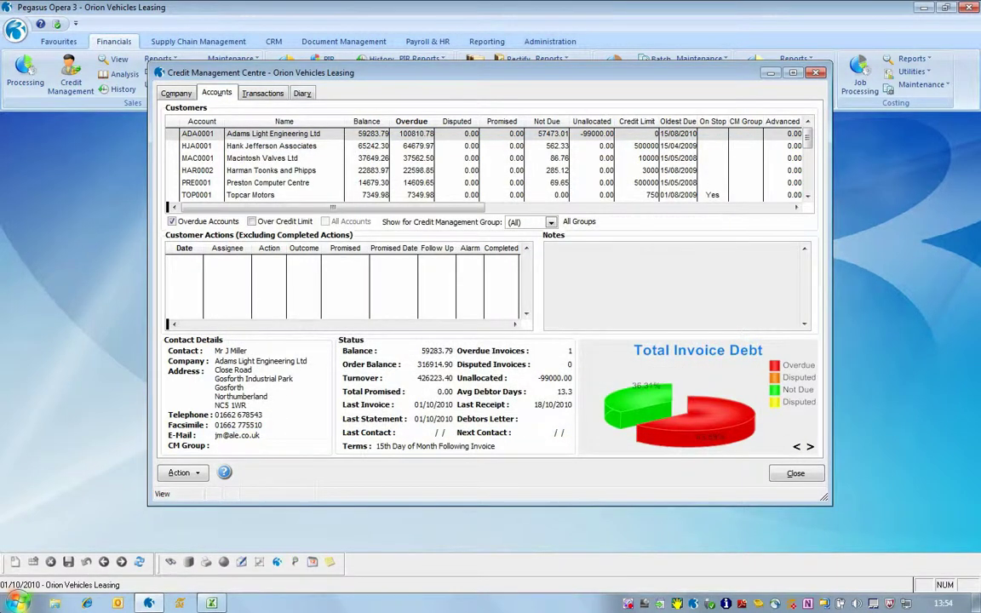
pyautogui.click(179, 475)
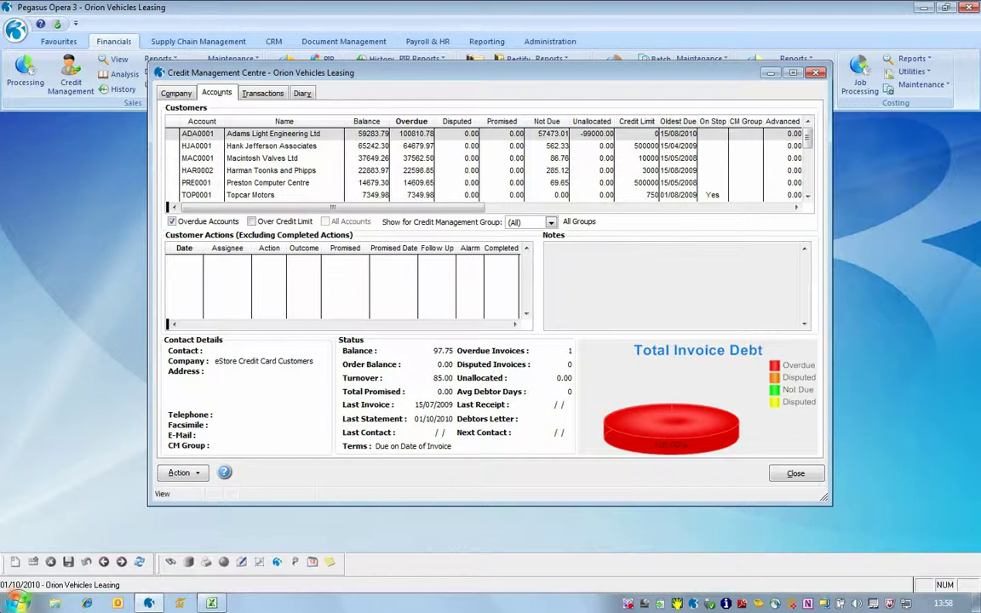
pyautogui.click(187, 474)
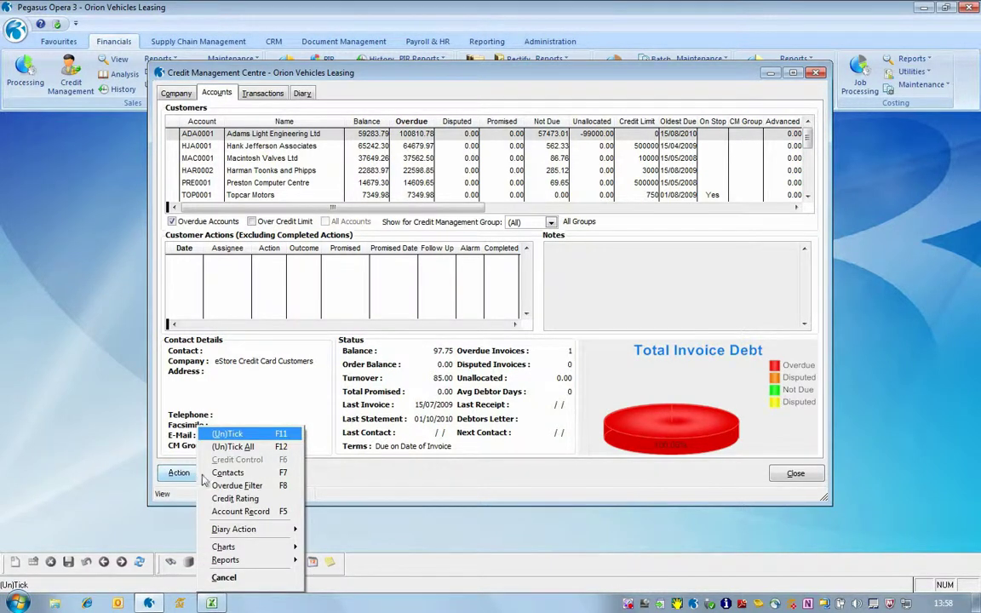
# - Apply an overdue filter with Minimum Overdue Value 20000, leaving four customers listed
pyautogui.click(214, 486)
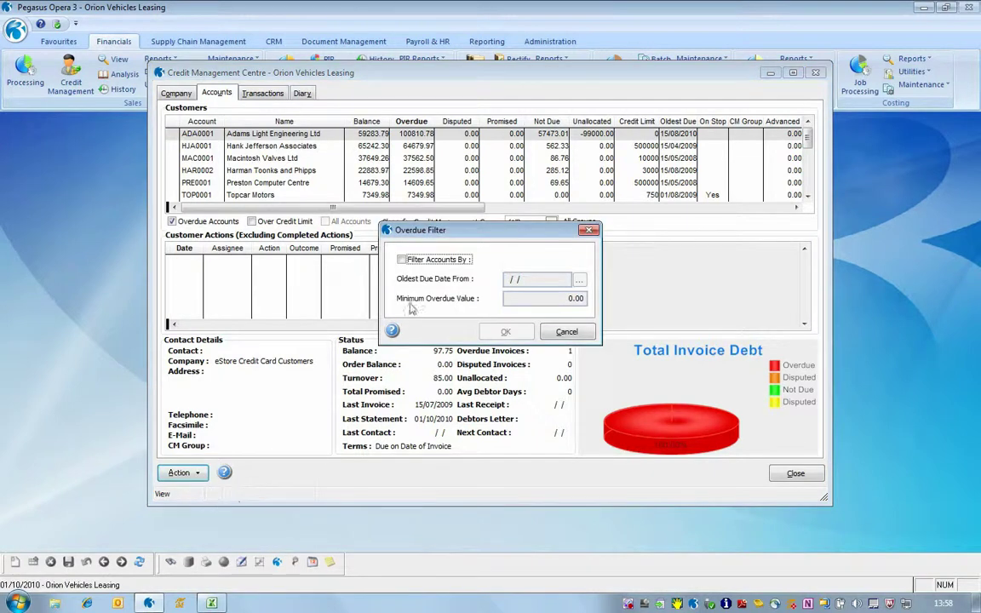
pyautogui.click(401, 259)
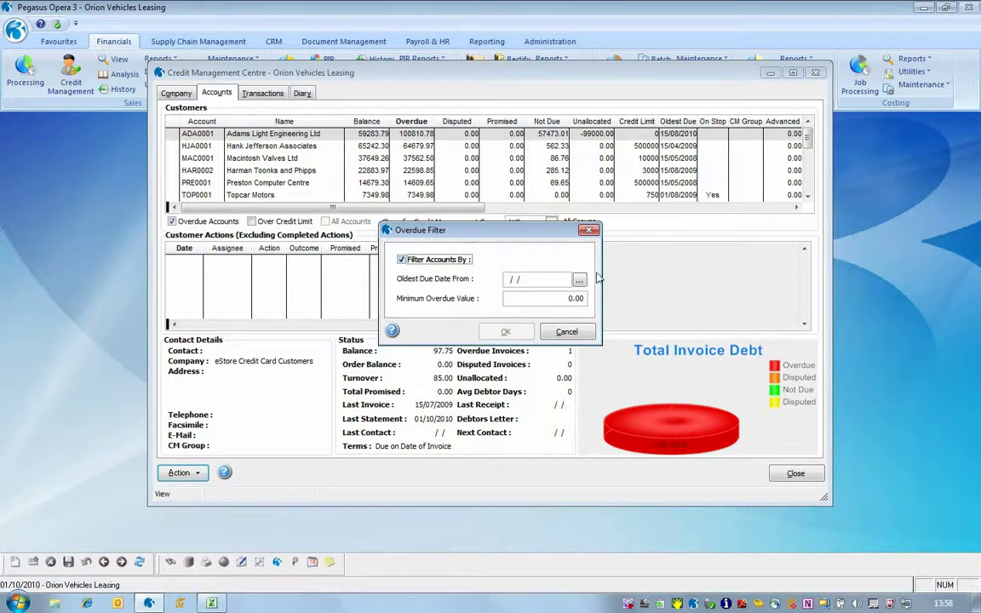
pyautogui.click(563, 298)
pyautogui.doubleClick(563, 298)
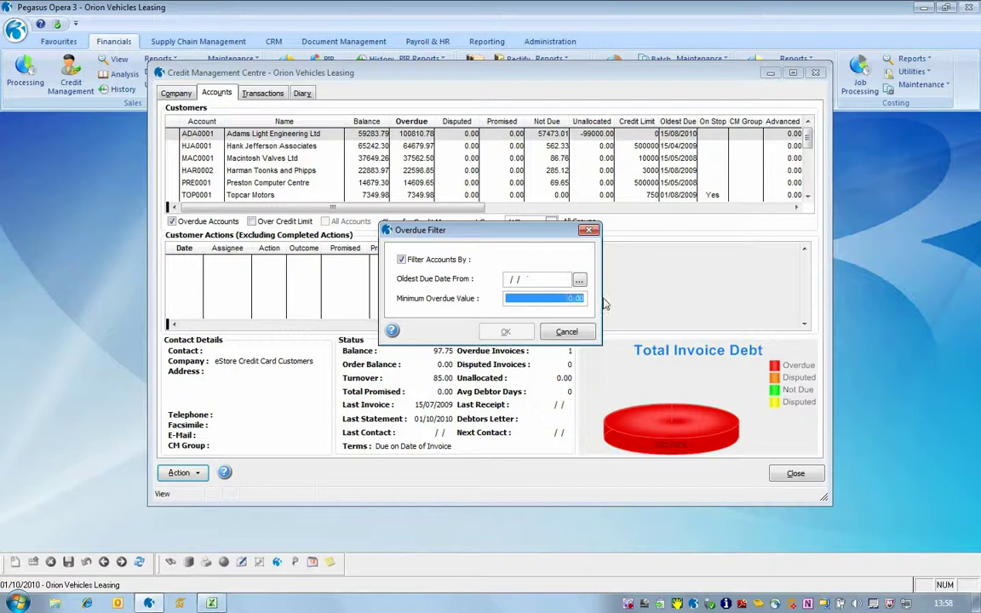
pyautogui.write('20000 .')
pyautogui.press('Tab')
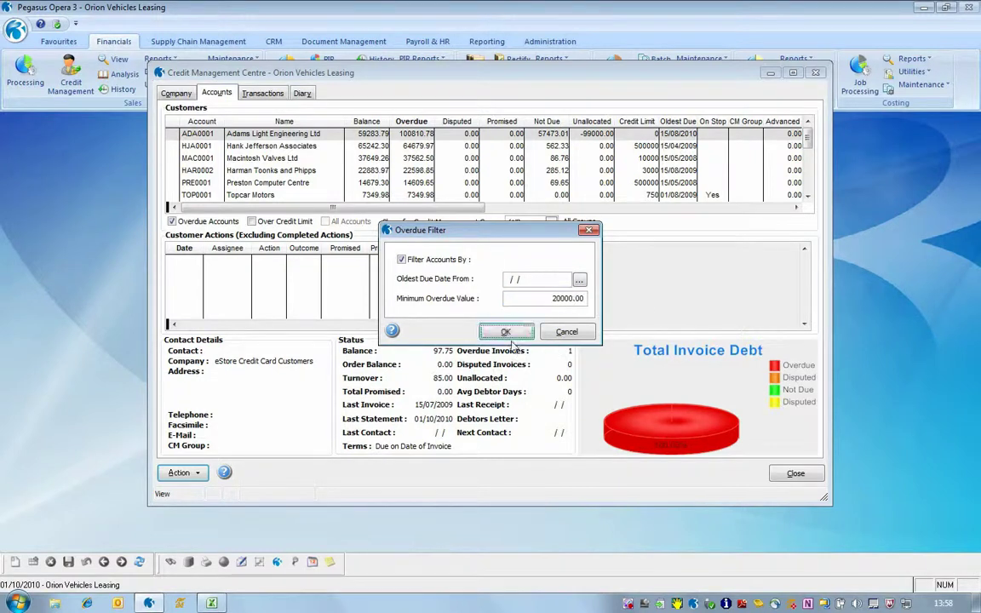
pyautogui.click(505, 332)
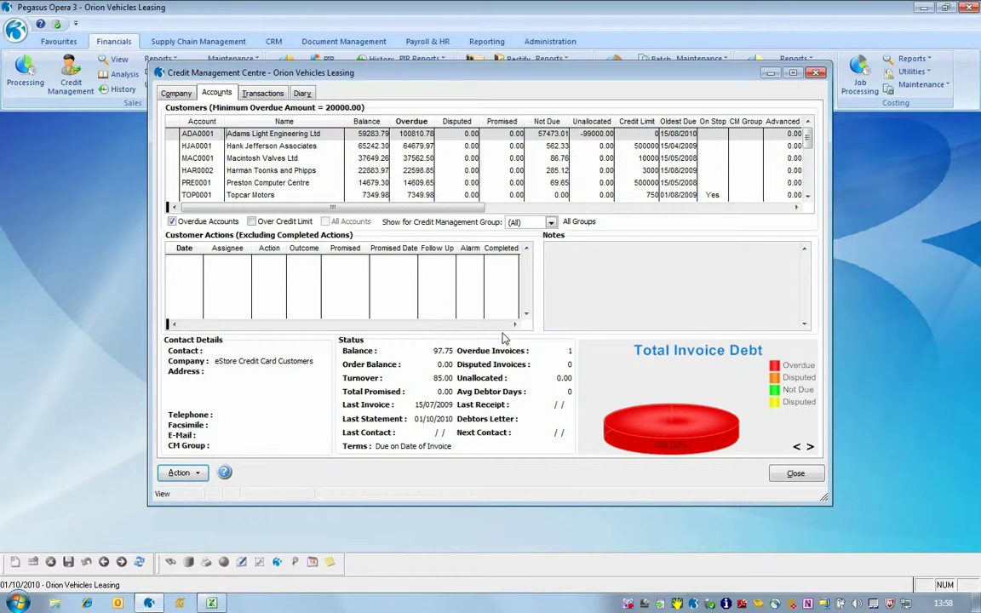
pyautogui.click(179, 473)
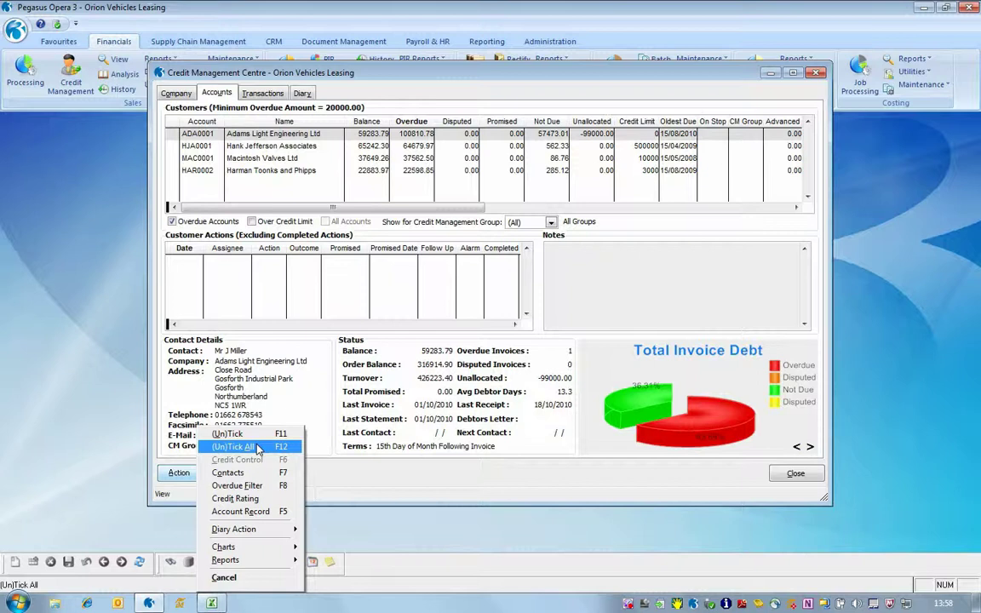
# - Tick all four filtered customers and move them into the PR (Priority) CM group
pyautogui.click(242, 446)
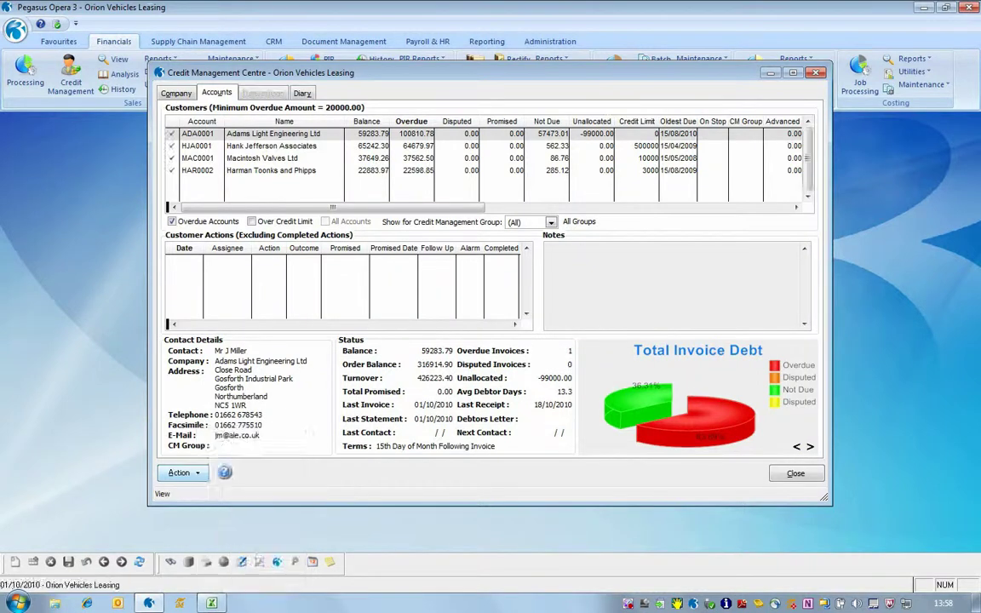
pyautogui.click(181, 474)
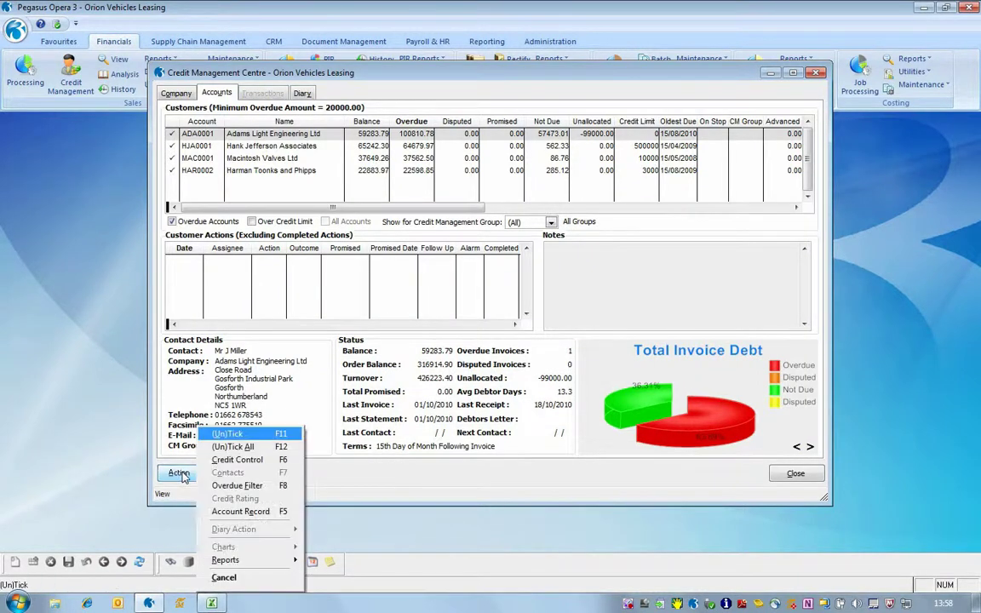
pyautogui.click(264, 461)
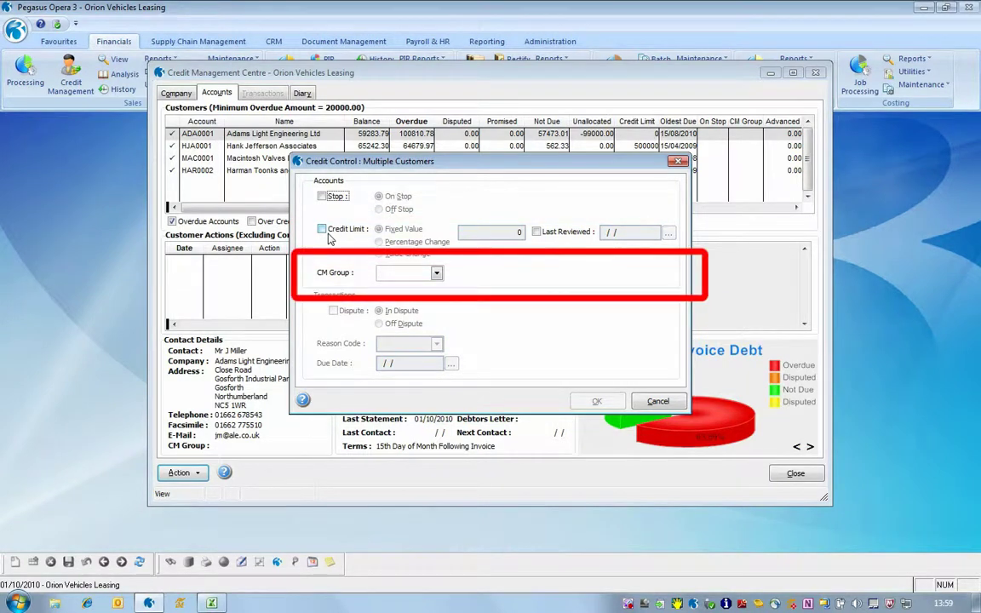
pyautogui.click(437, 274)
pyautogui.click(431, 296)
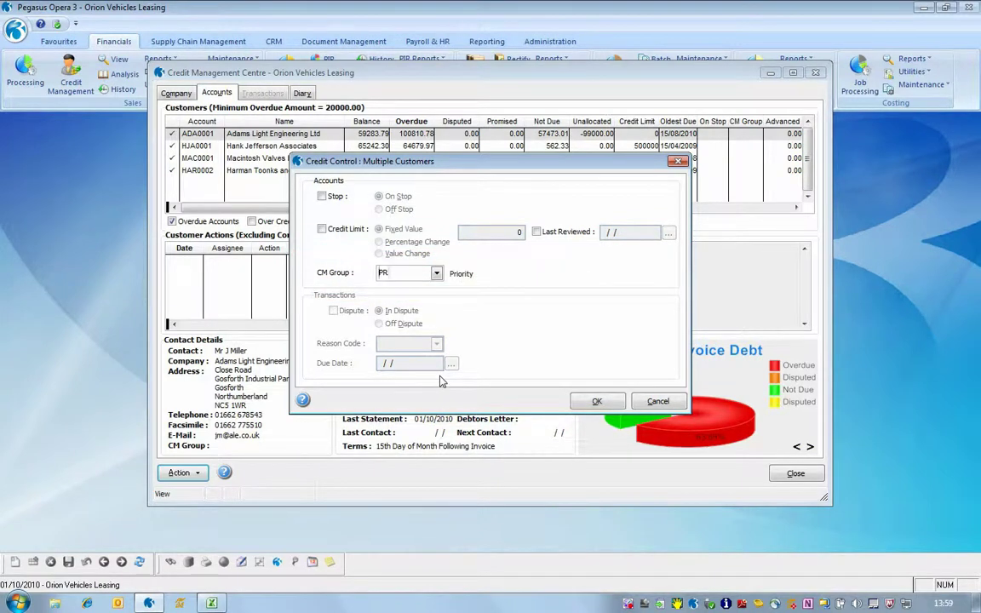
pyautogui.click(593, 402)
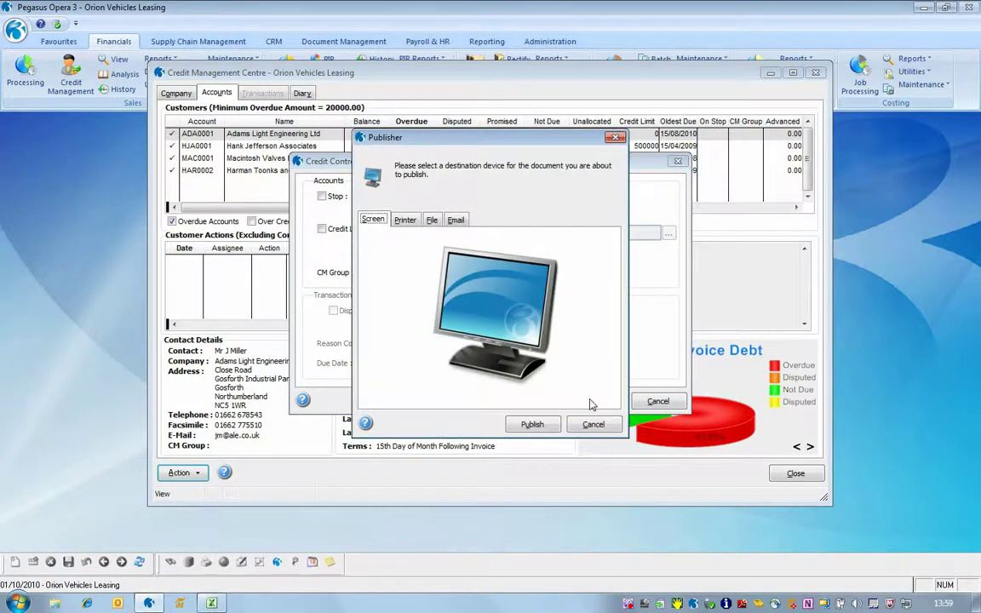
pyautogui.click(530, 426)
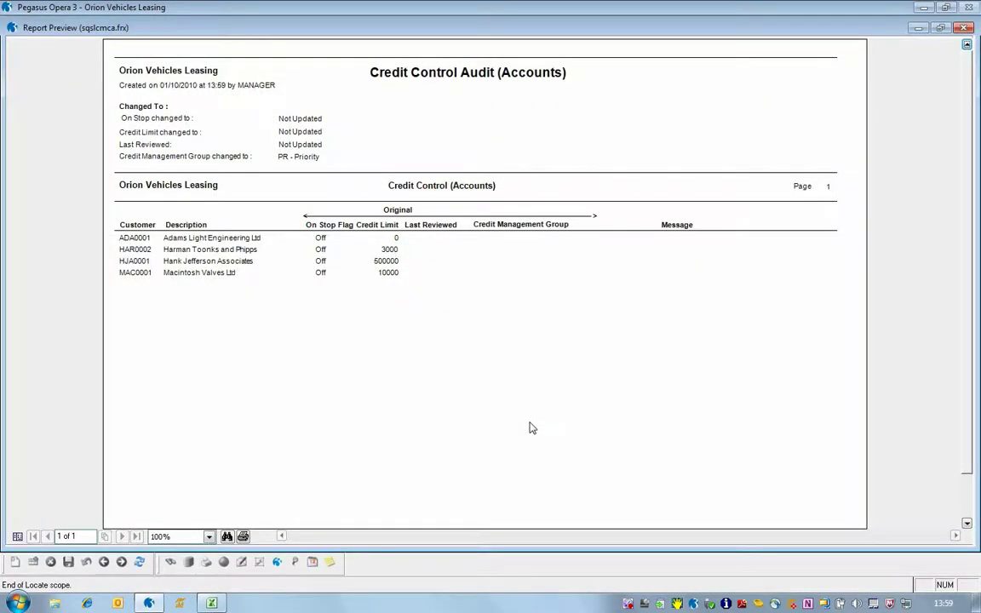
pyautogui.click(963, 28)
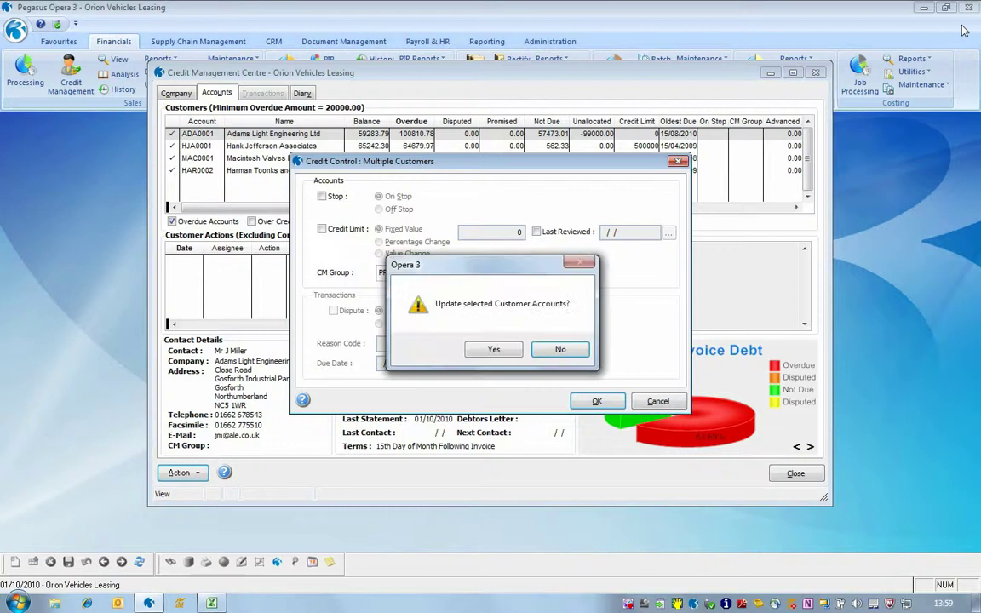
pyautogui.click(492, 350)
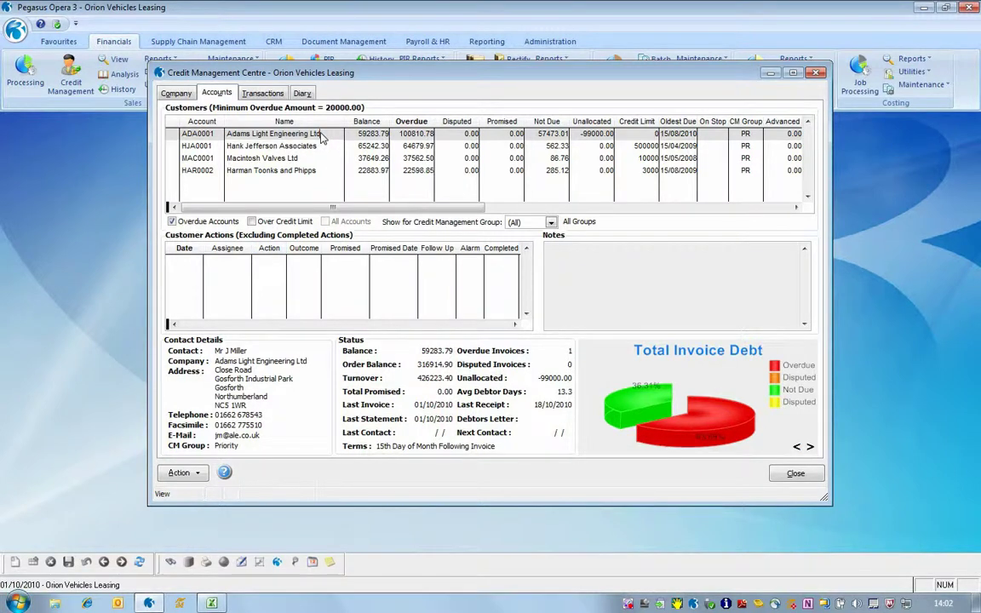
# - Set Adams Light Engineering (ADA0001) On Stop through credit control and confirm the update
pyautogui.click(181, 472)
pyautogui.click(218, 447)
pyautogui.click(180, 473)
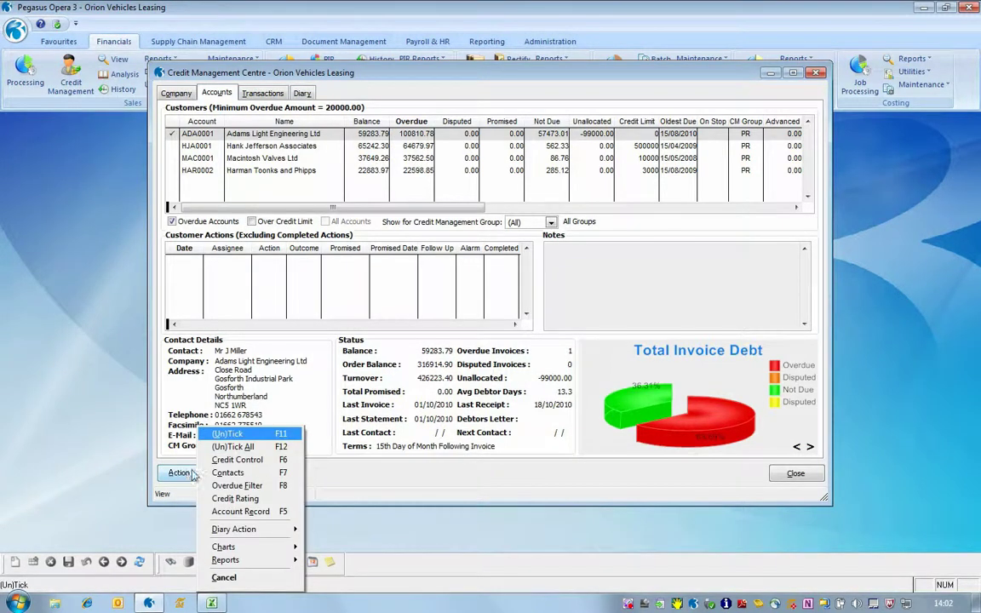
pyautogui.click(247, 462)
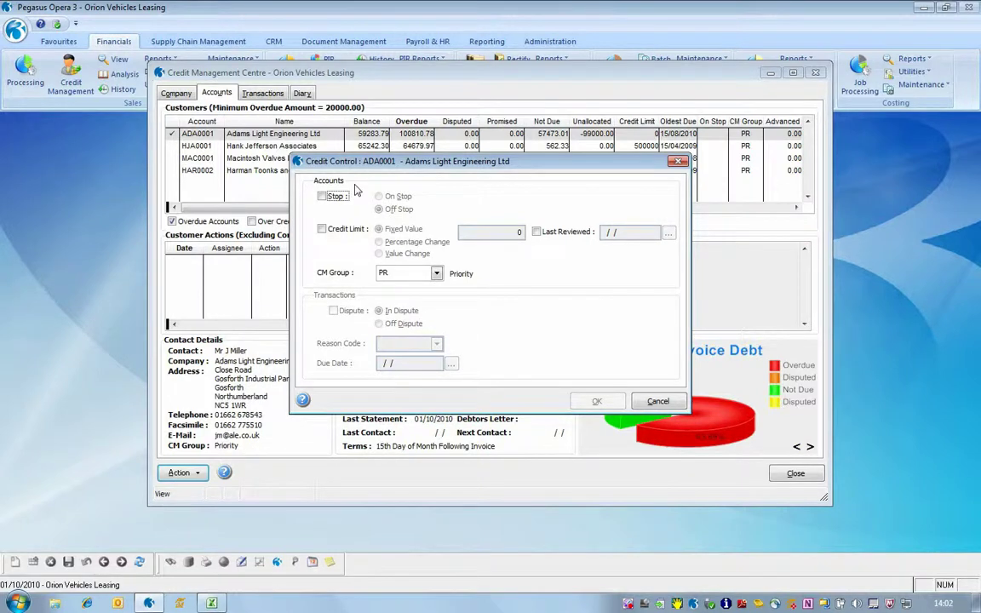
pyautogui.click(322, 196)
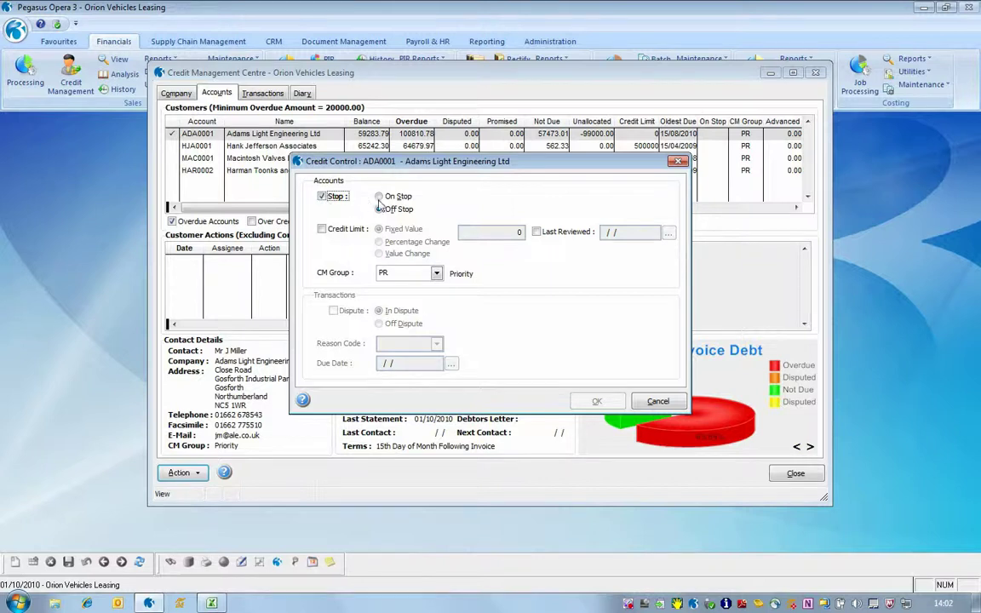
pyautogui.click(380, 196)
pyautogui.click(597, 403)
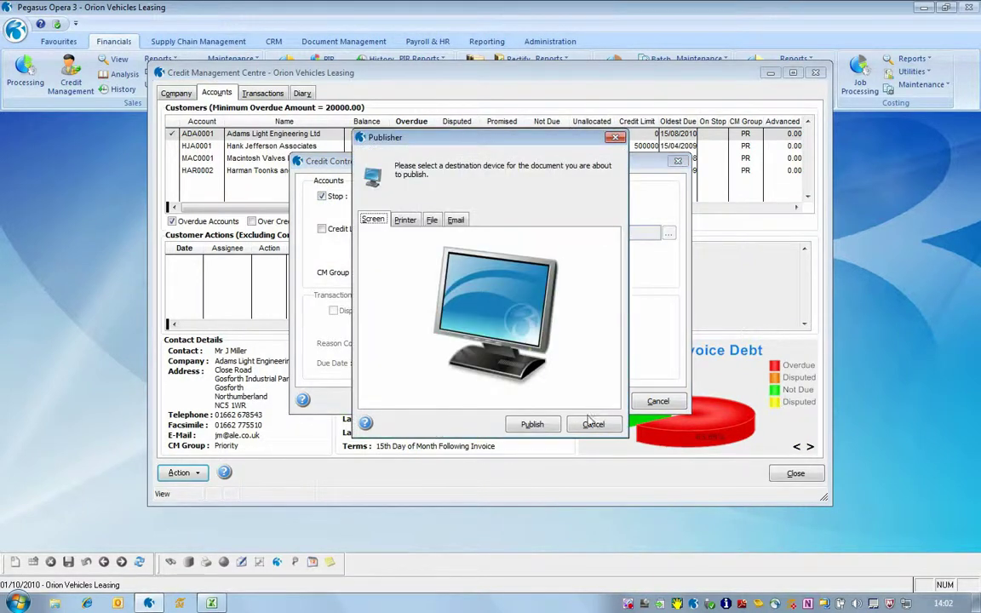
pyautogui.click(526, 424)
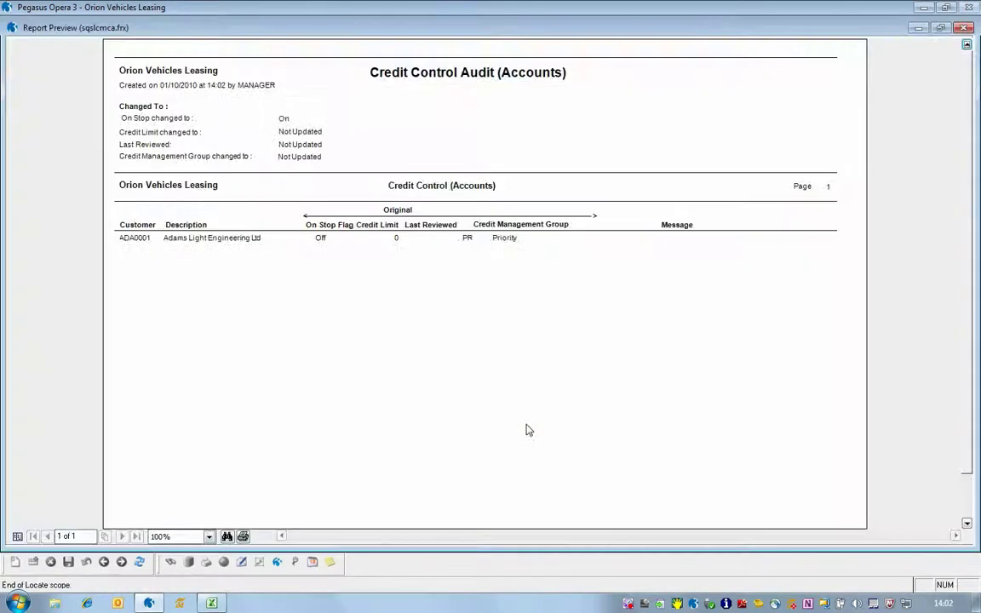
pyautogui.click(964, 27)
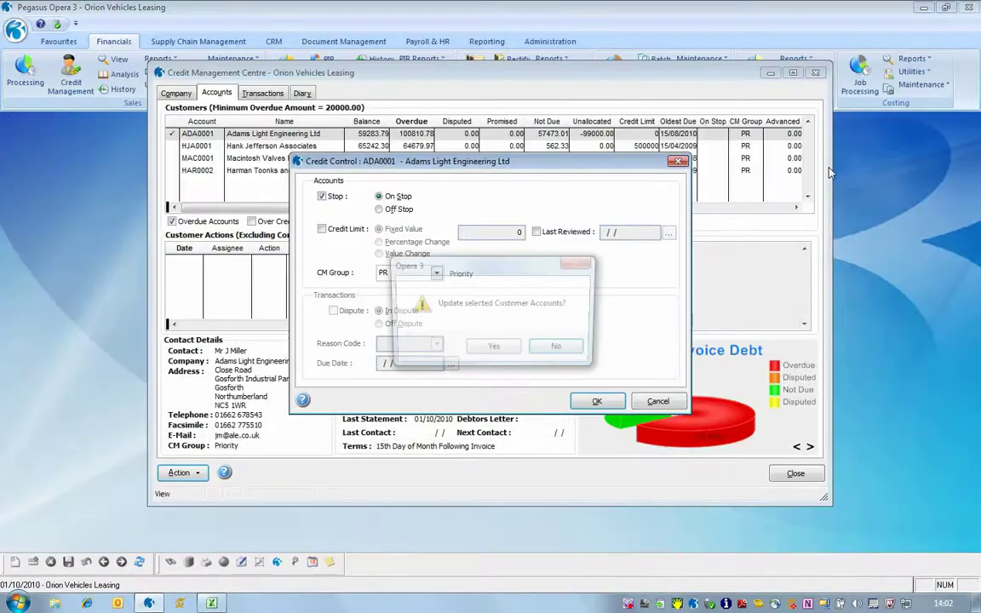
pyautogui.click(494, 351)
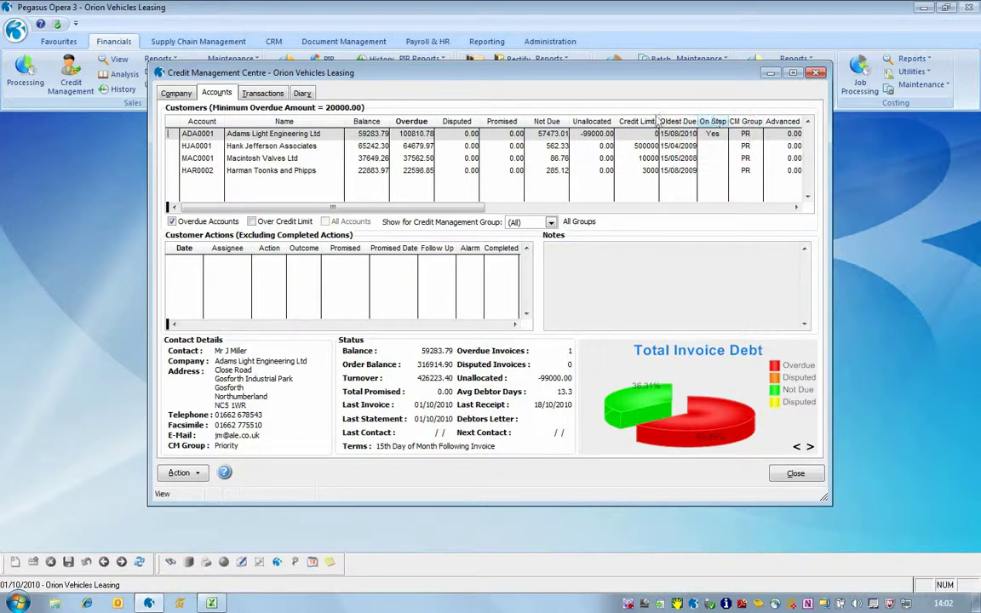
pyautogui.click(24, 74)
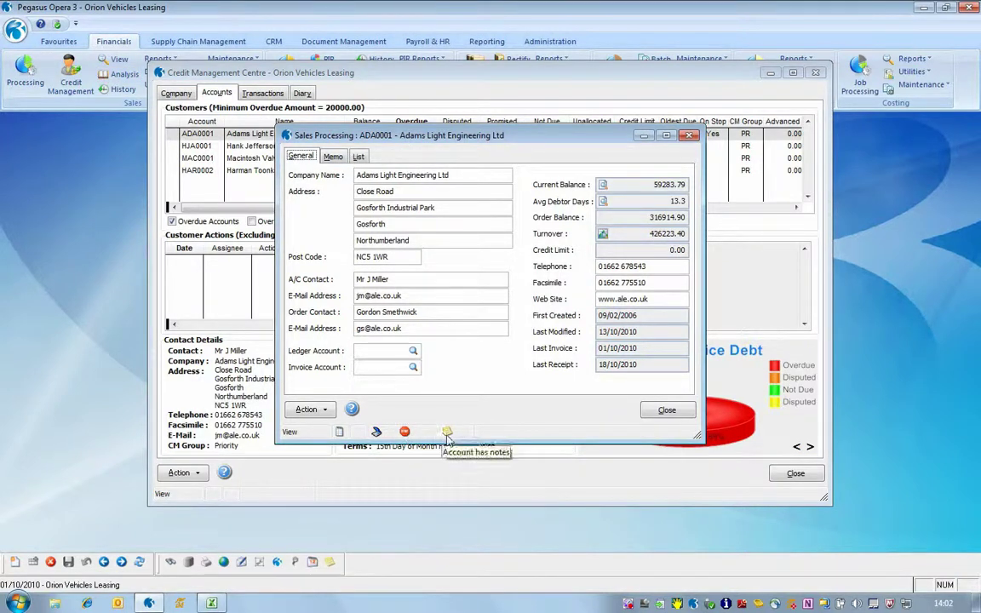
pyautogui.click(447, 433)
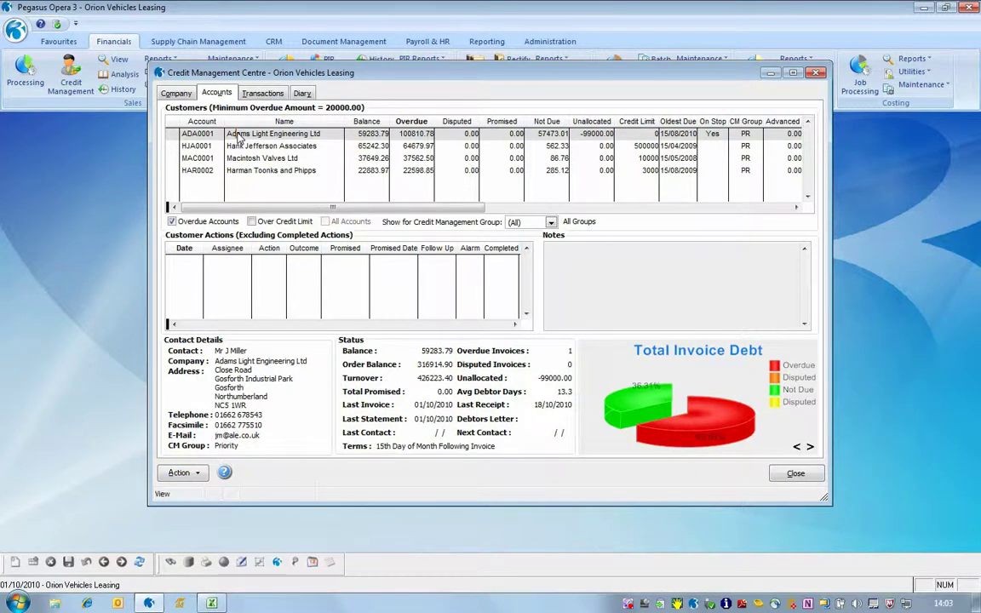
pyautogui.click(180, 473)
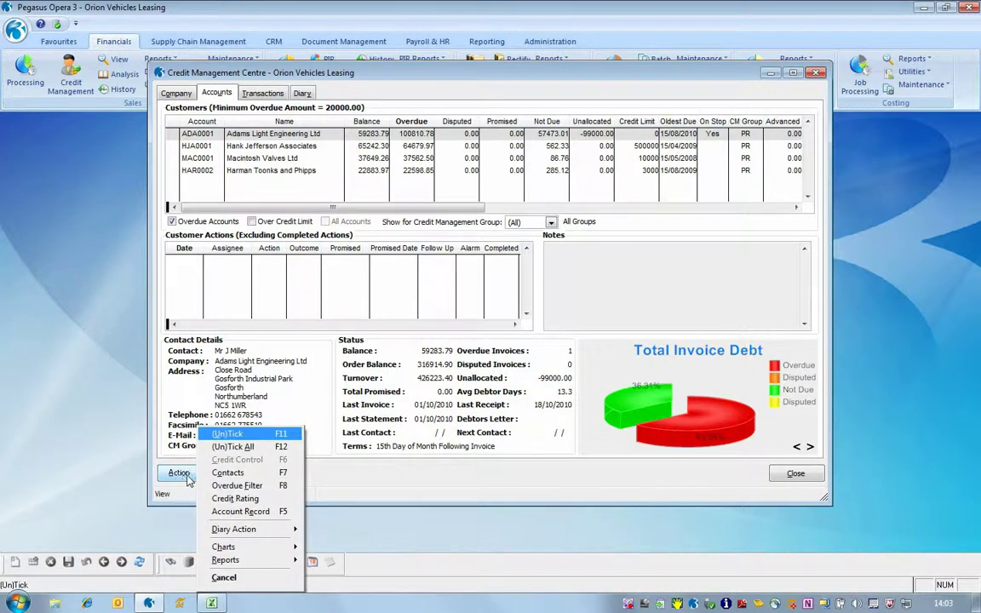
pyautogui.click(228, 472)
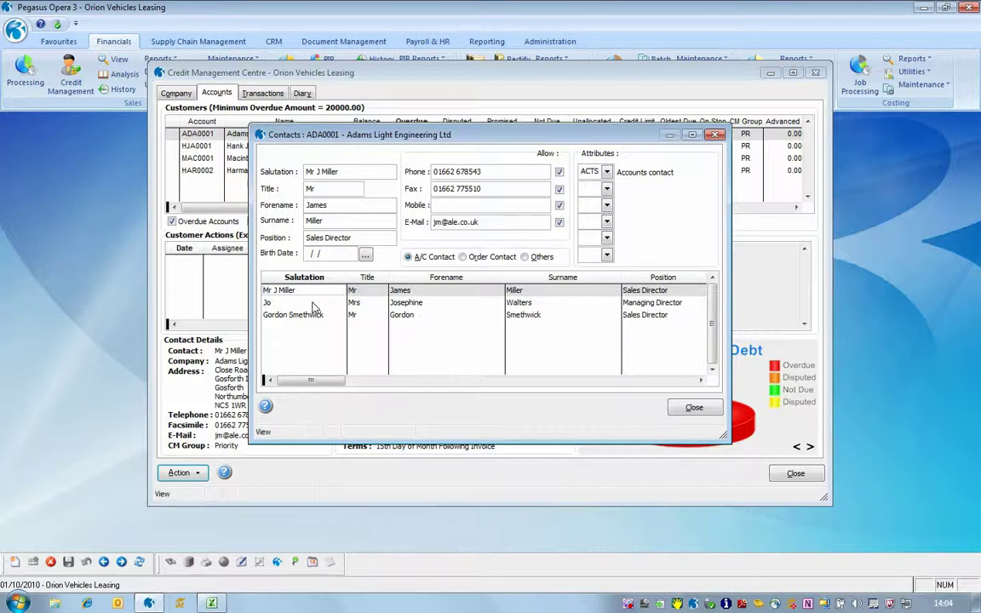
pyautogui.click(691, 408)
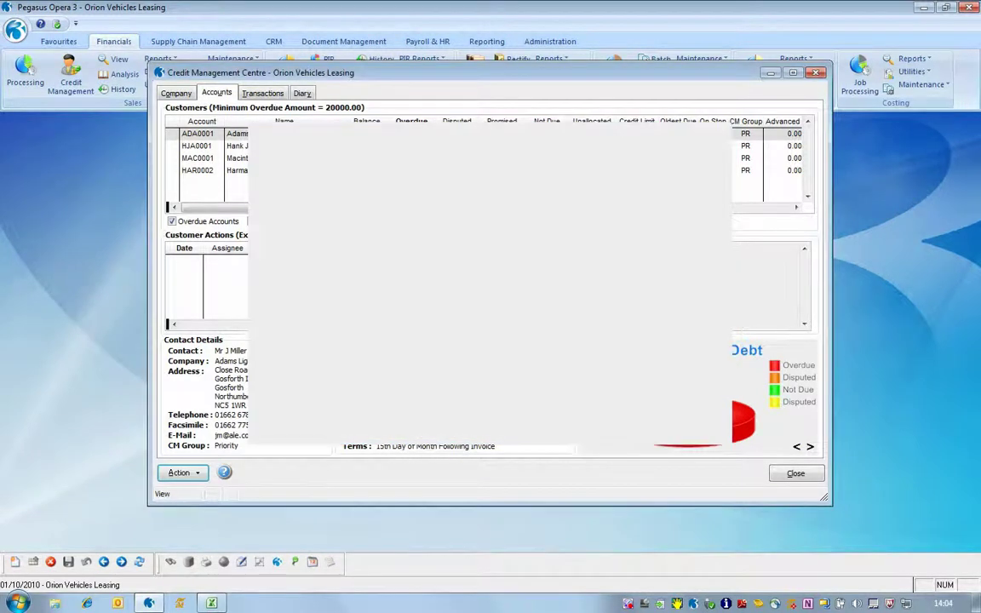
pyautogui.click(180, 474)
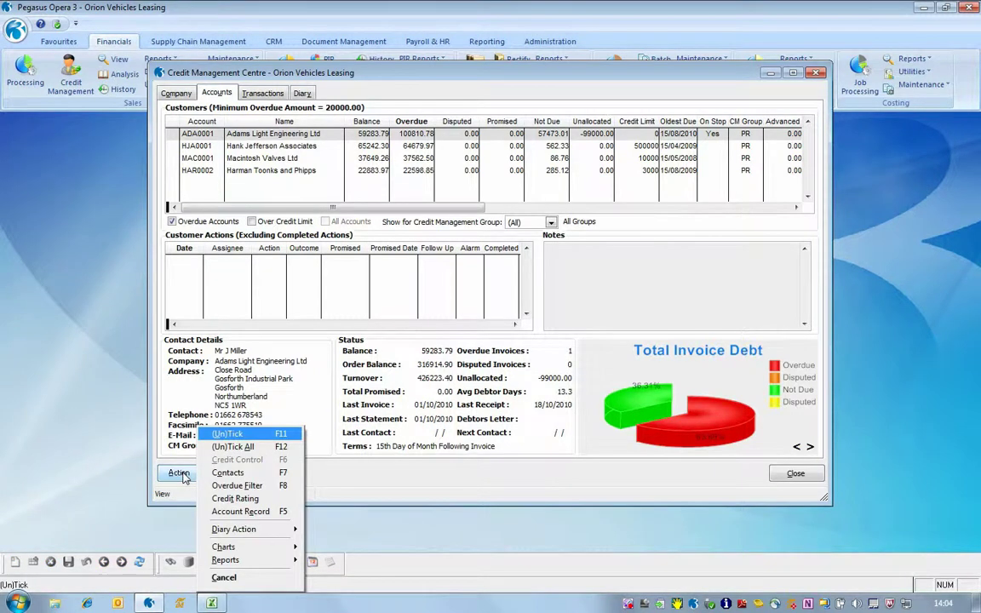
pyautogui.click(230, 513)
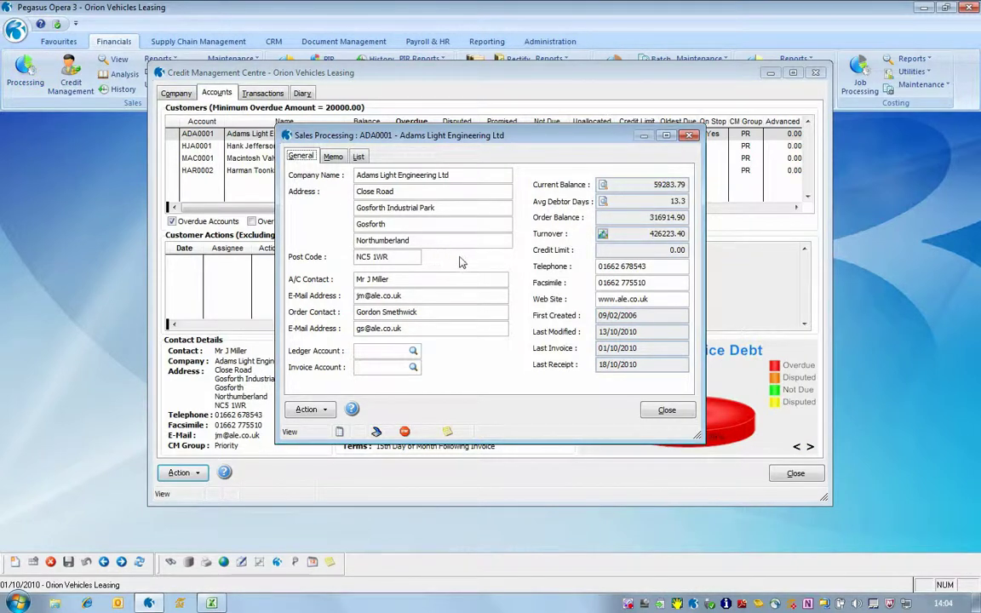
pyautogui.click(667, 411)
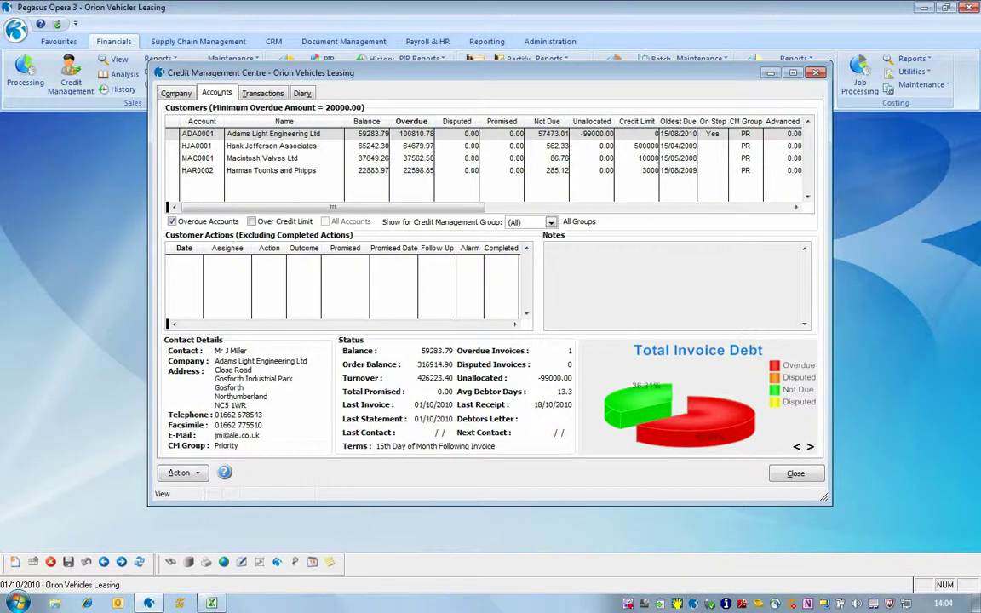
pyautogui.click(173, 473)
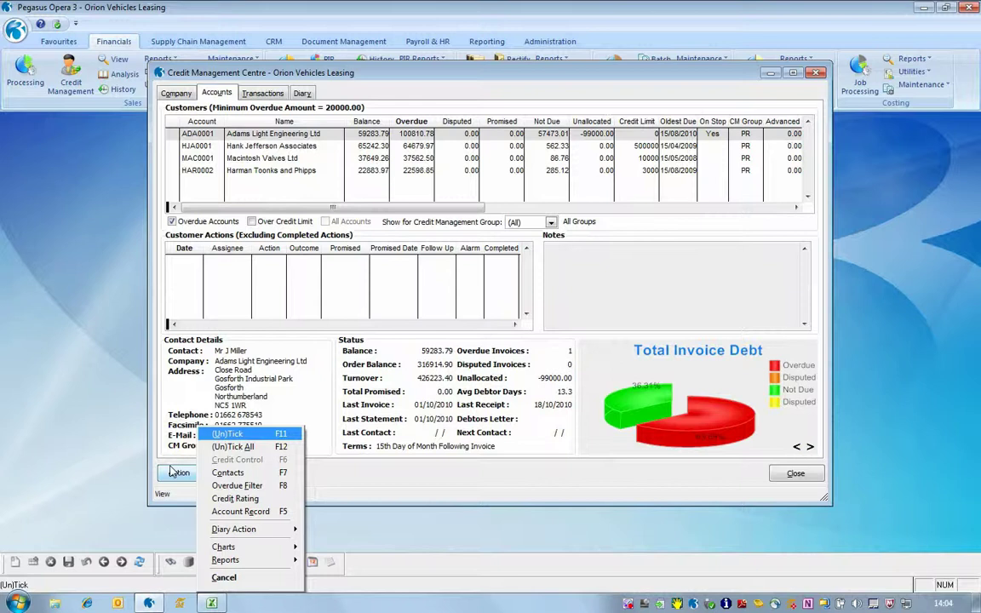
pyautogui.click(235, 499)
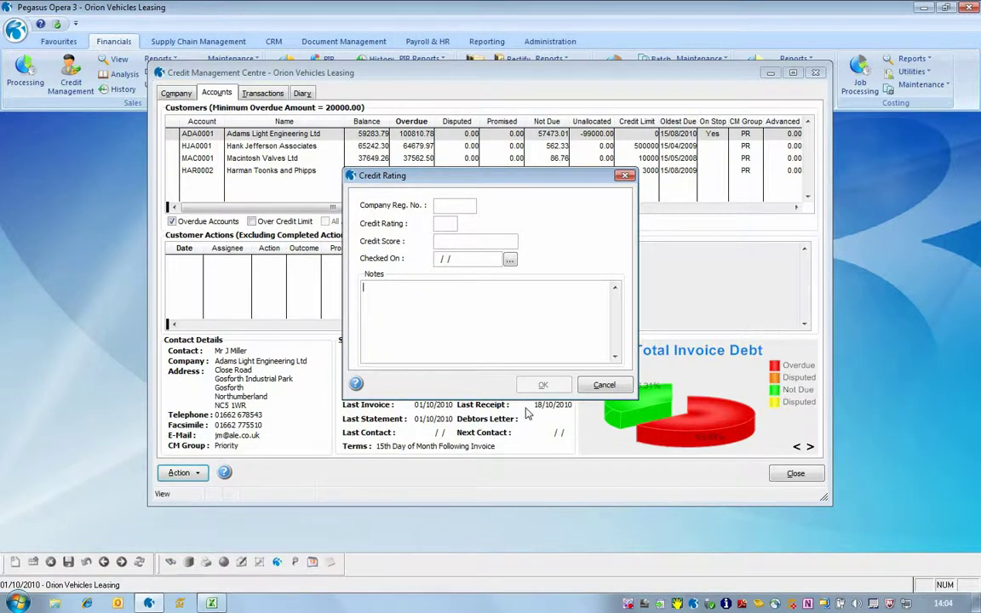
pyautogui.click(603, 387)
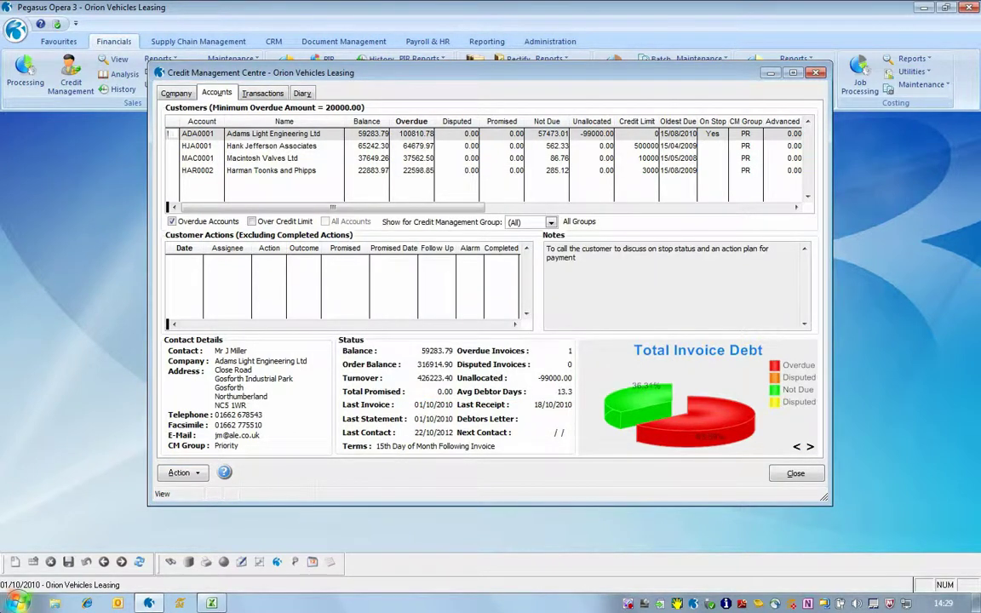
pyautogui.click(181, 473)
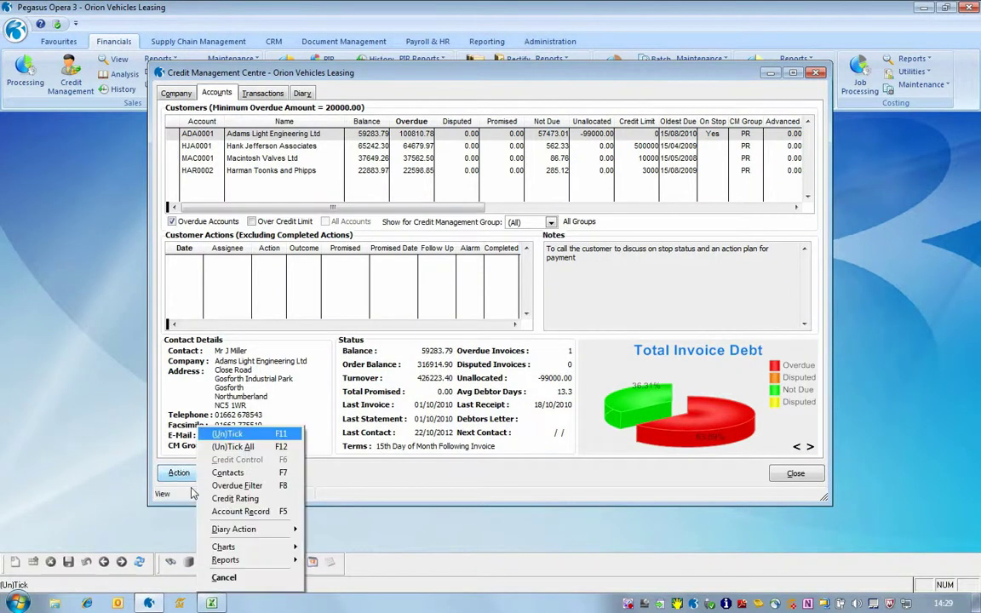
# - Add a PCO phone-call action for MANAGER on 22/10/2012, 10:00–10:15, with a payment note
pyautogui.moveTo(273, 528)
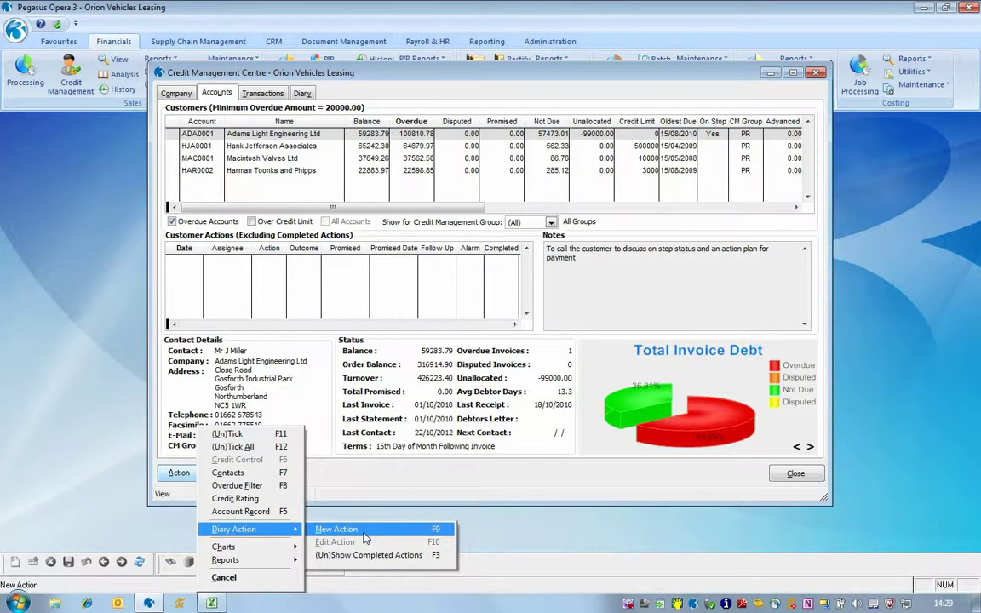
pyautogui.click(364, 531)
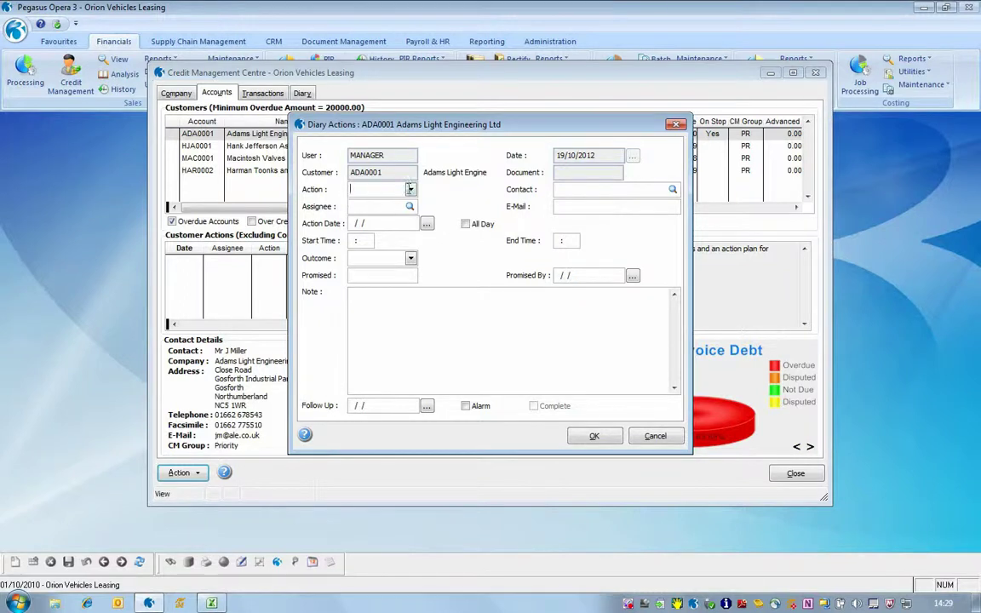
pyautogui.click(409, 189)
pyautogui.click(406, 257)
pyautogui.doubleClick(367, 206)
pyautogui.doubleClick(387, 221)
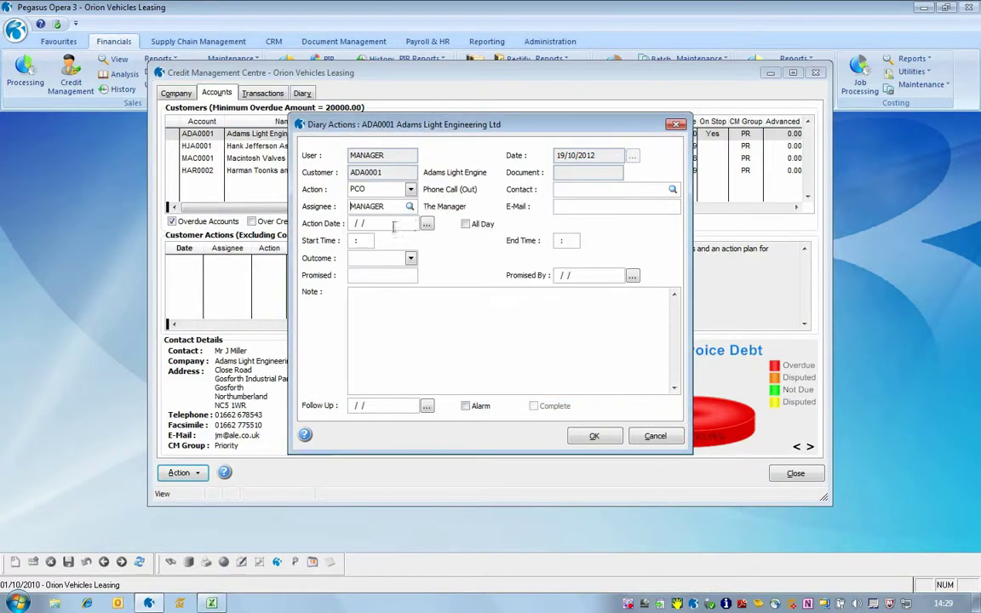
pyautogui.click(428, 224)
pyautogui.click(409, 320)
pyautogui.click(557, 324)
pyautogui.write('10:00')
pyautogui.write('To call the customer to discuss on stop status and an action plan for payment')
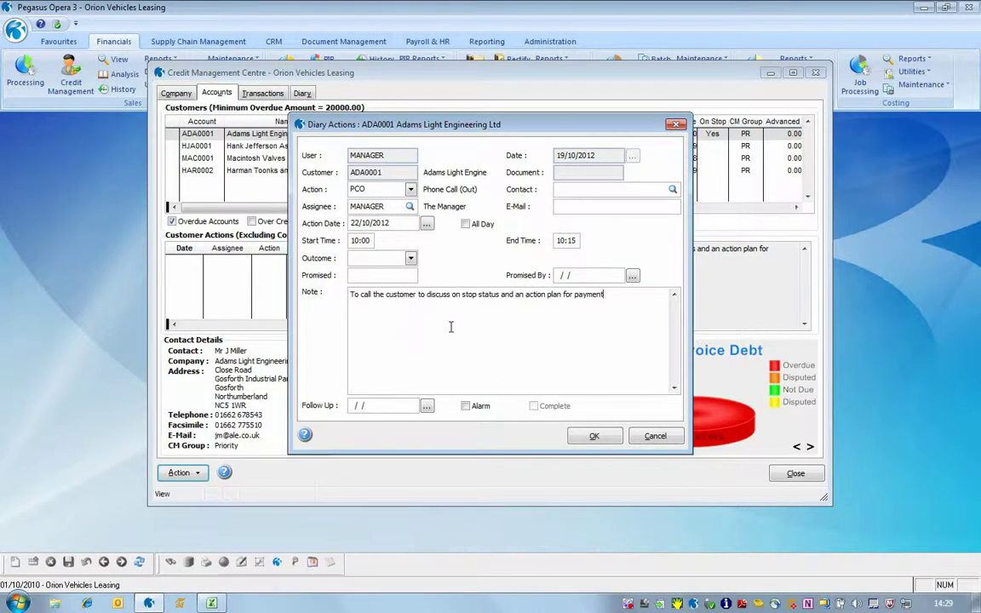
pyautogui.click(594, 436)
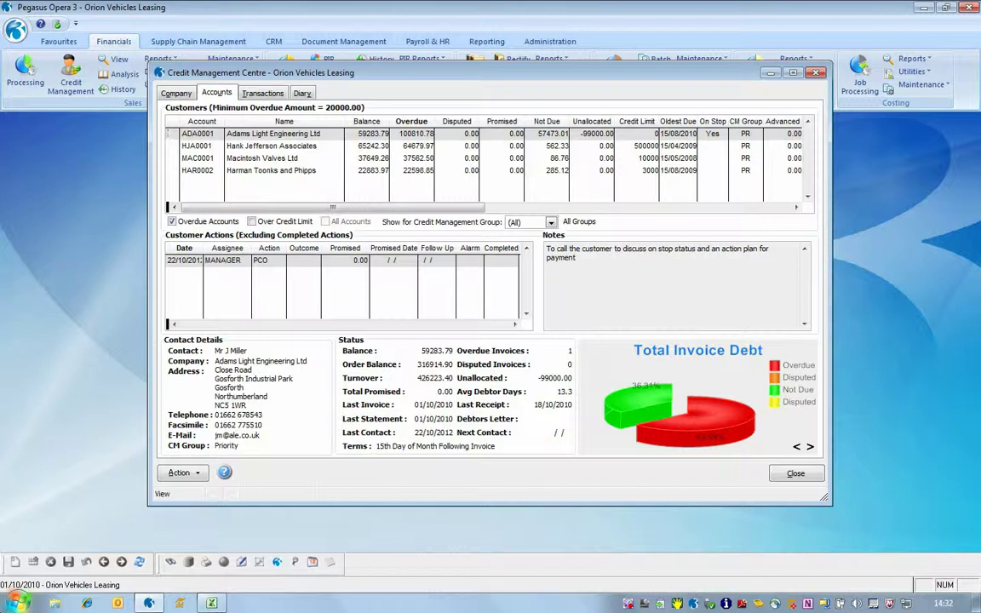
# - Set the phone-call action's outcome to TPA with a 40000.00 promised amount
pyautogui.click(194, 473)
pyautogui.moveTo(235, 531)
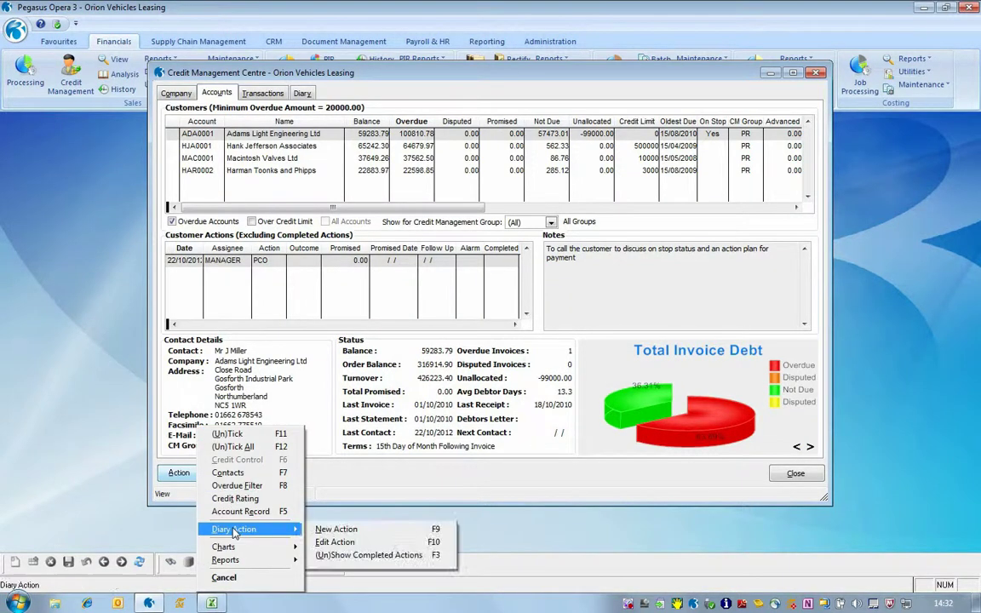
pyautogui.click(334, 542)
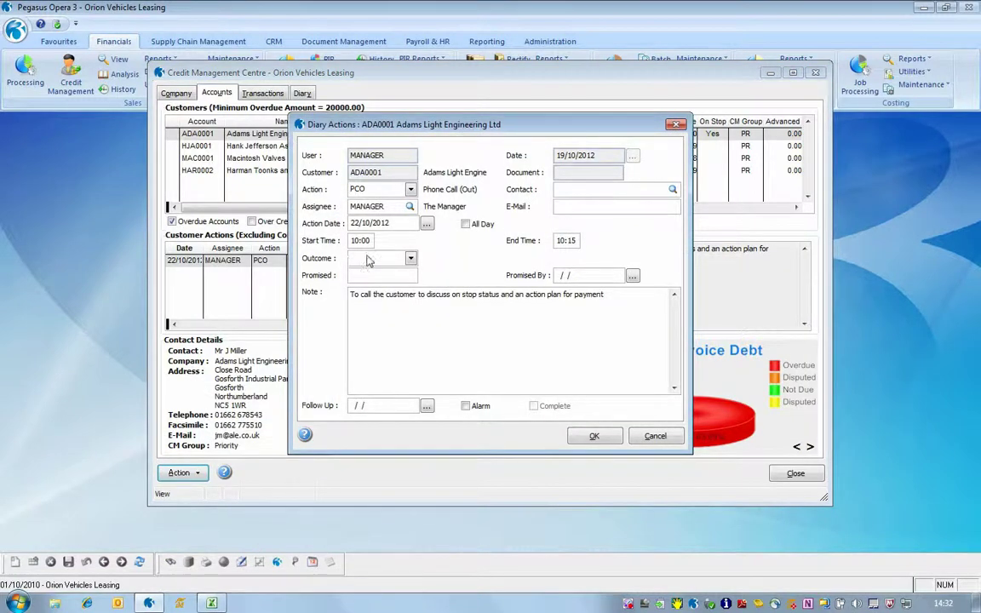
pyautogui.click(410, 258)
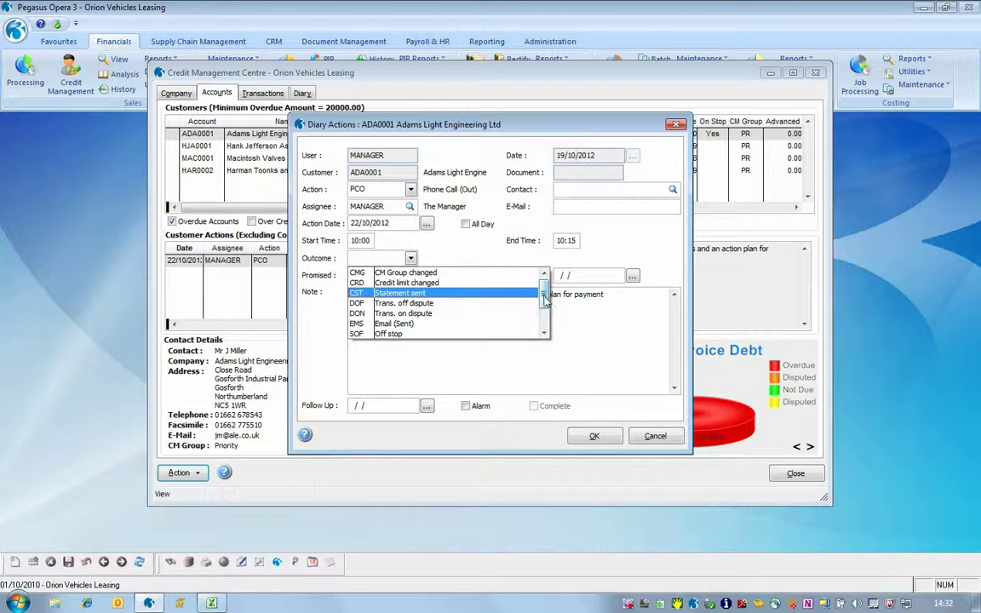
pyautogui.scroll(-2, 542, 299)
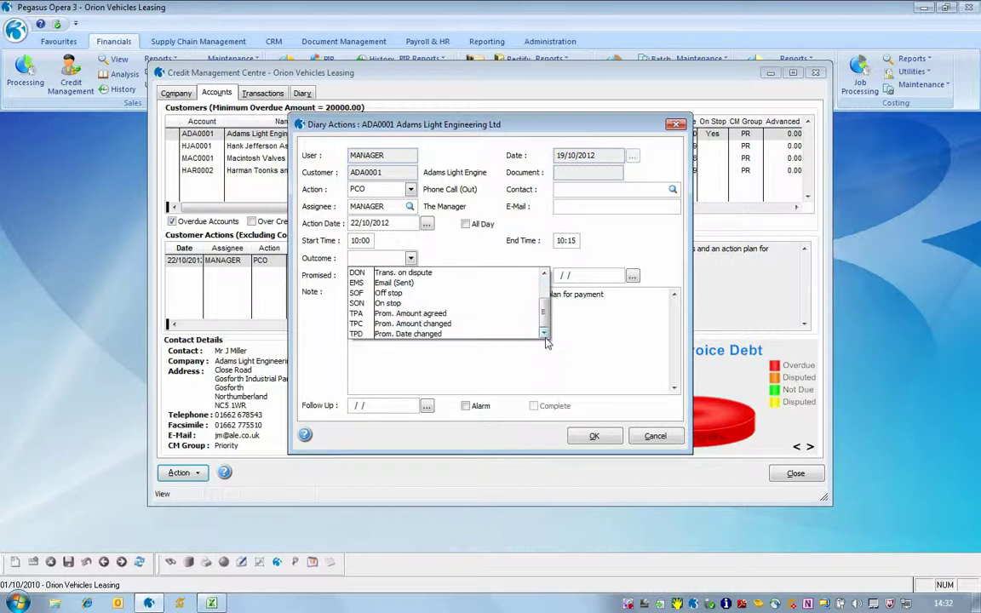
pyautogui.click(400, 313)
pyautogui.click(366, 274)
pyautogui.write('40')
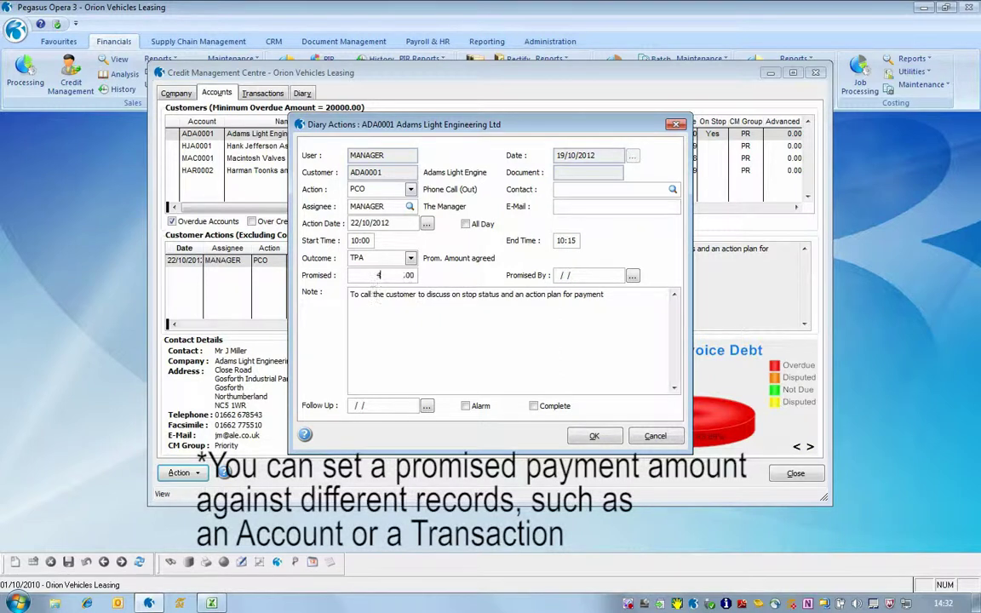
pyautogui.write('0000')
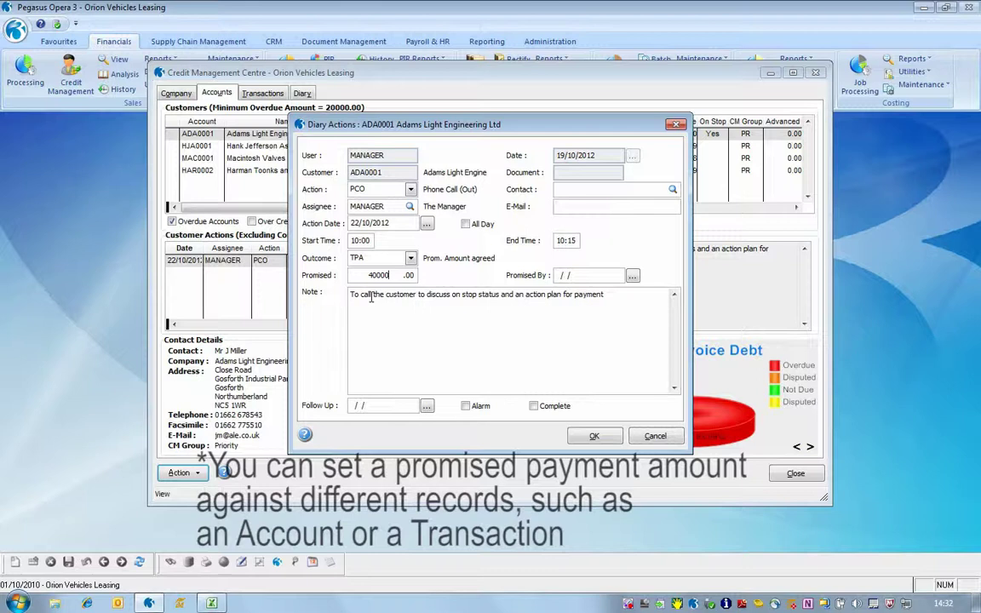
# - Set promised-by date 24/10/2012 and an alarmed 25/10/2012 follow-up, then save the action
pyautogui.click(631, 276)
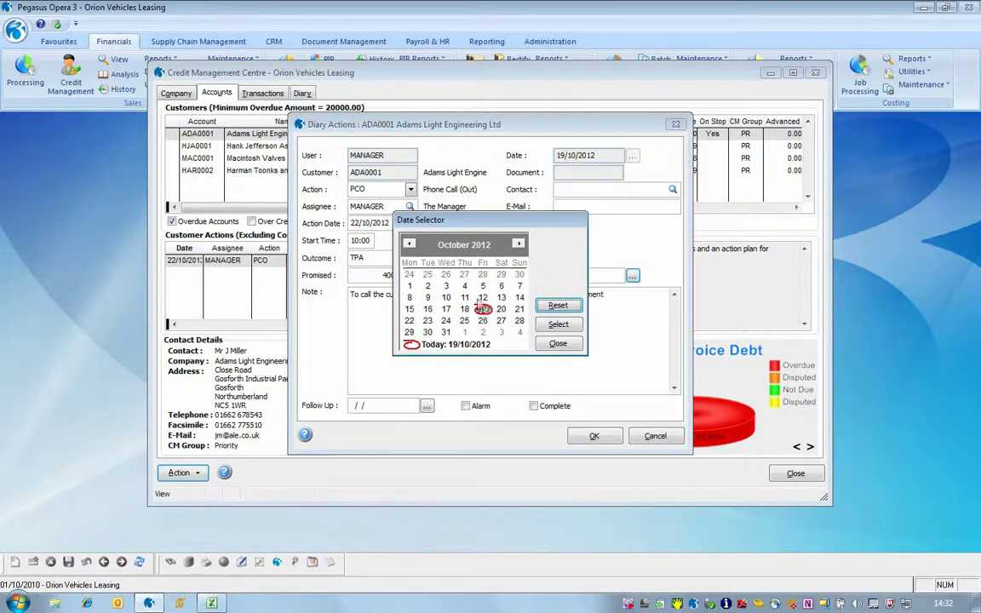
pyautogui.click(558, 324)
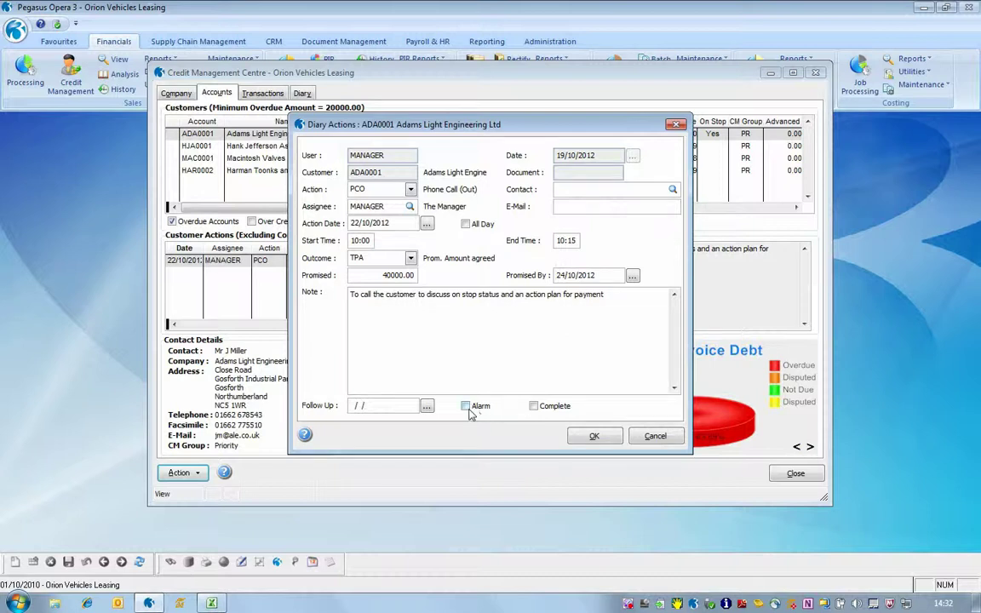
pyautogui.click(427, 406)
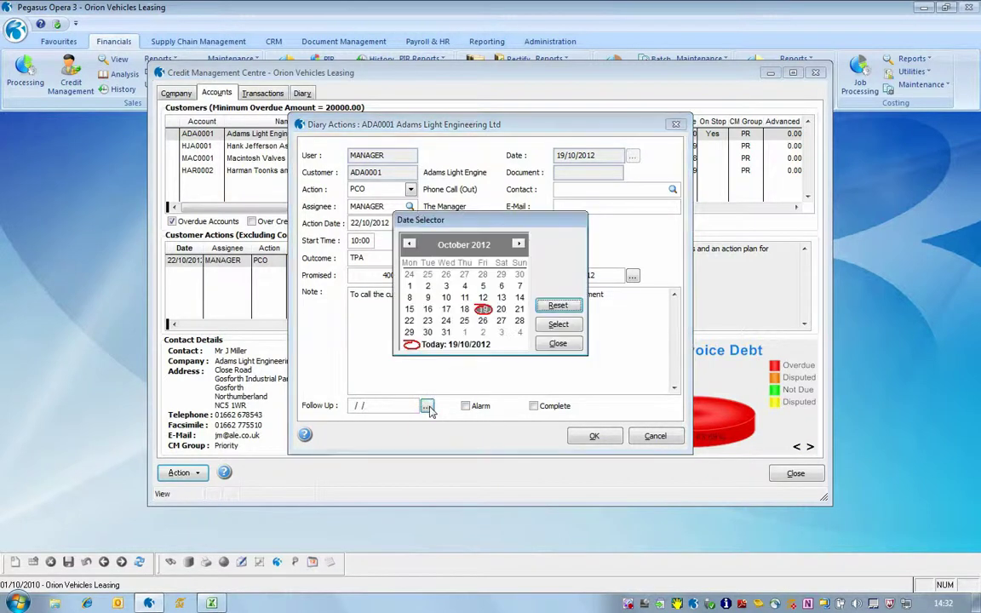
pyautogui.click(465, 321)
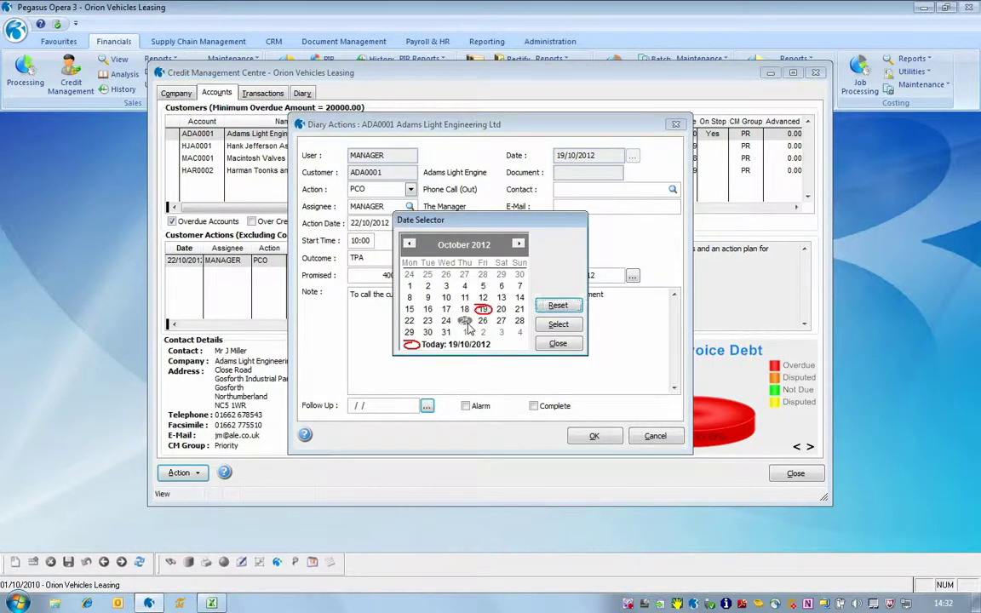
pyautogui.click(542, 324)
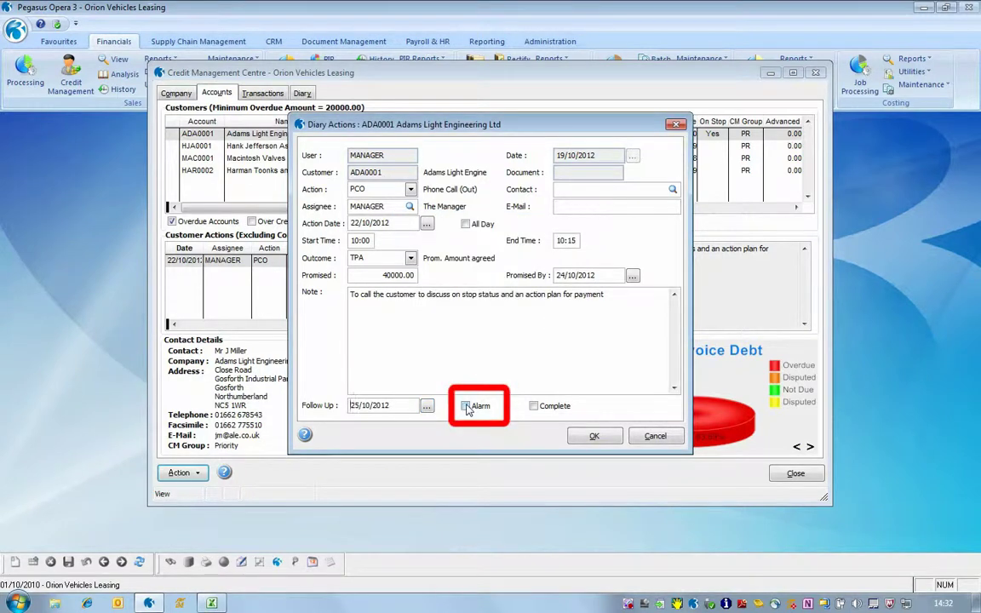
pyautogui.click(466, 406)
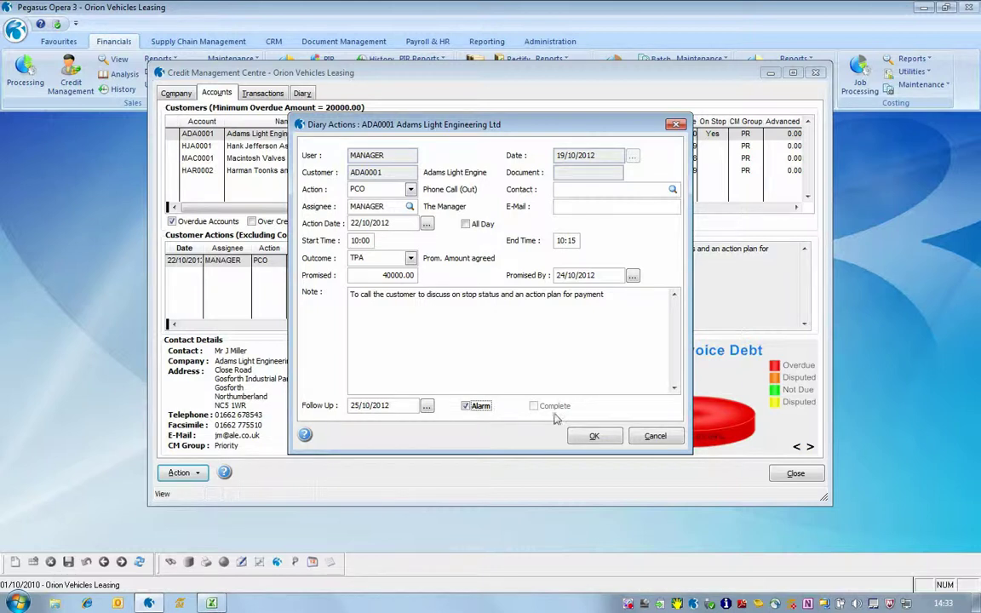
pyautogui.click(594, 436)
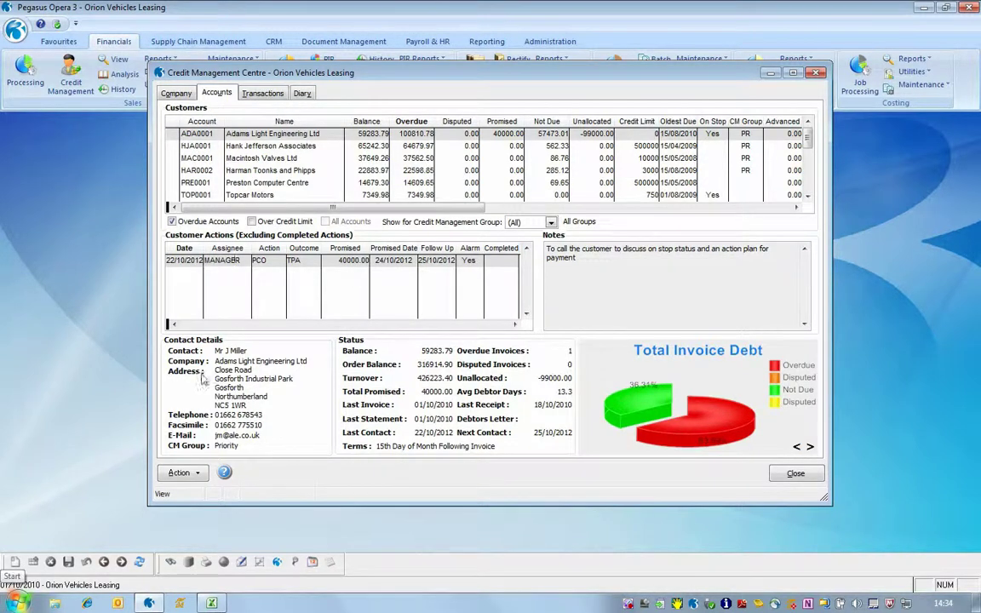
# - Minimise the Credit Management Centre and show the Administration area
pyautogui.click(770, 74)
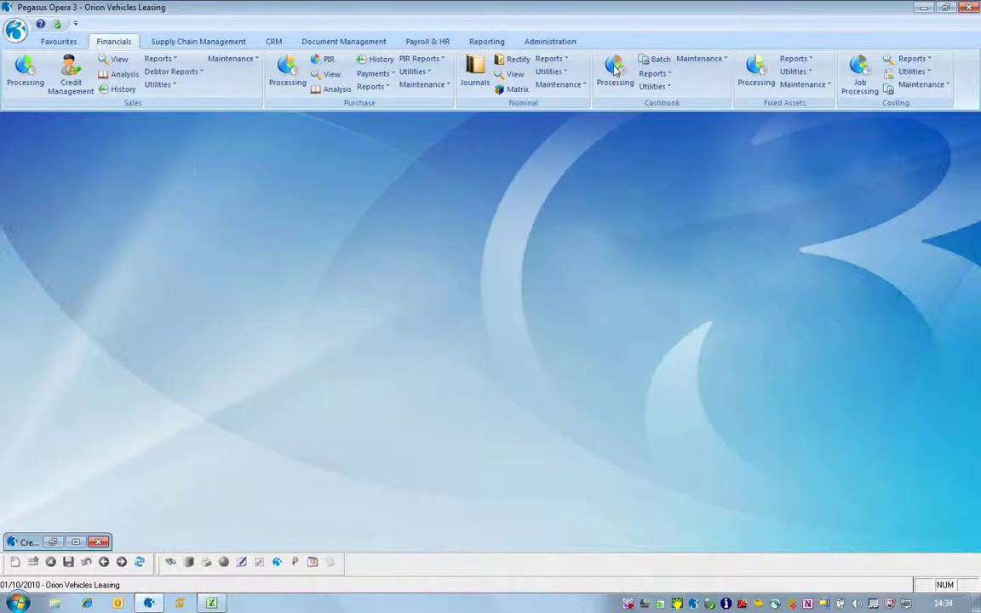
pyautogui.click(546, 44)
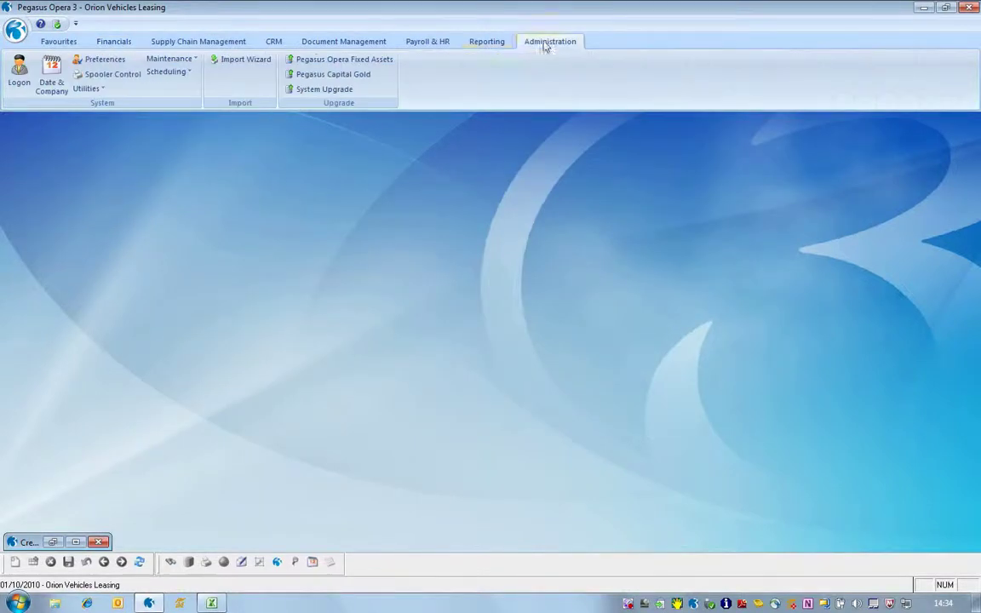
pyautogui.click(175, 73)
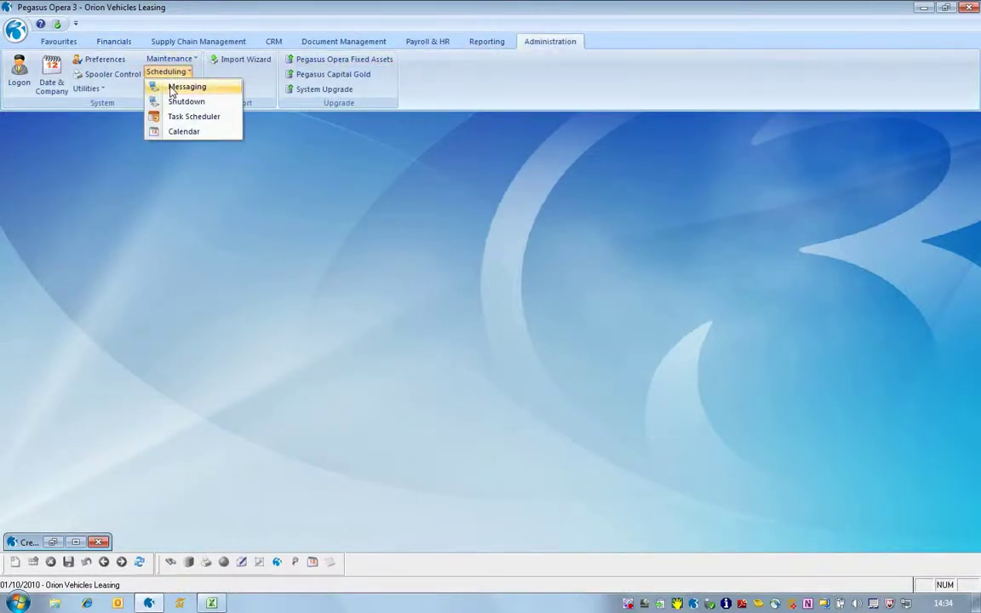
# - Review the scheduled 'CM: Prom. Amount agreed' reminder for ADA0001, then close messaging
pyautogui.click(173, 89)
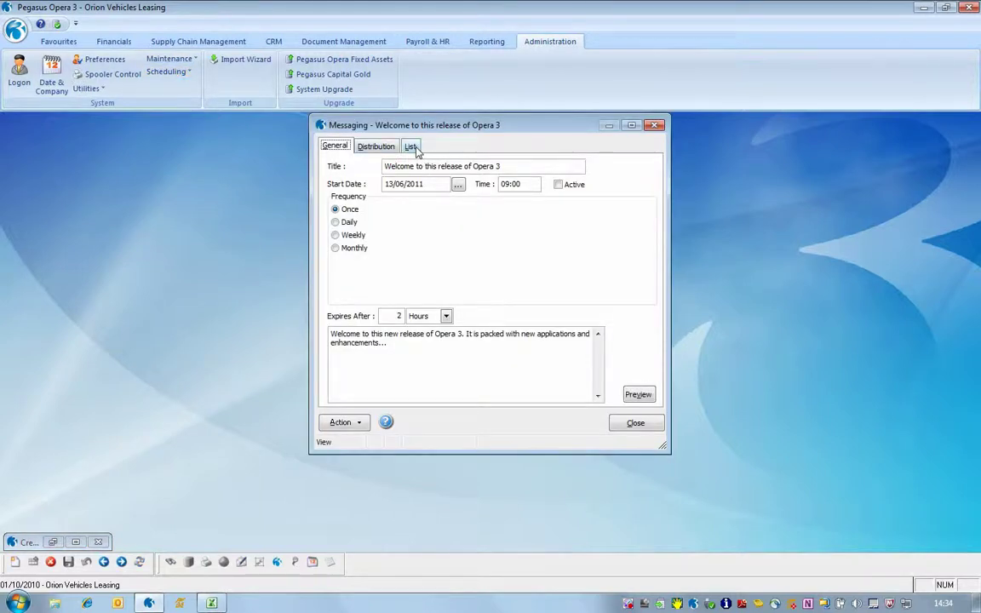
pyautogui.click(411, 148)
pyautogui.doubleClick(393, 250)
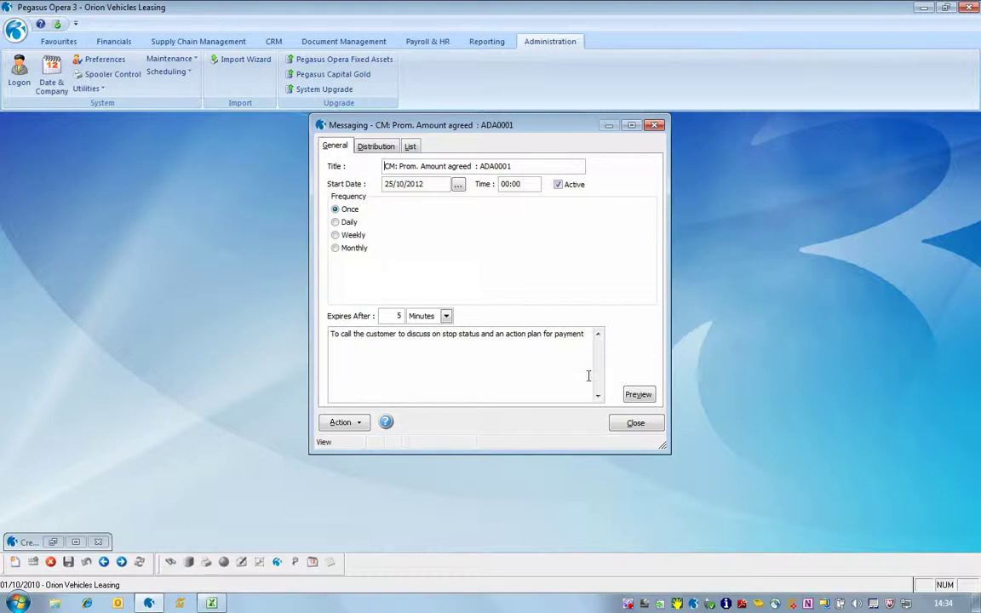
pyautogui.click(636, 425)
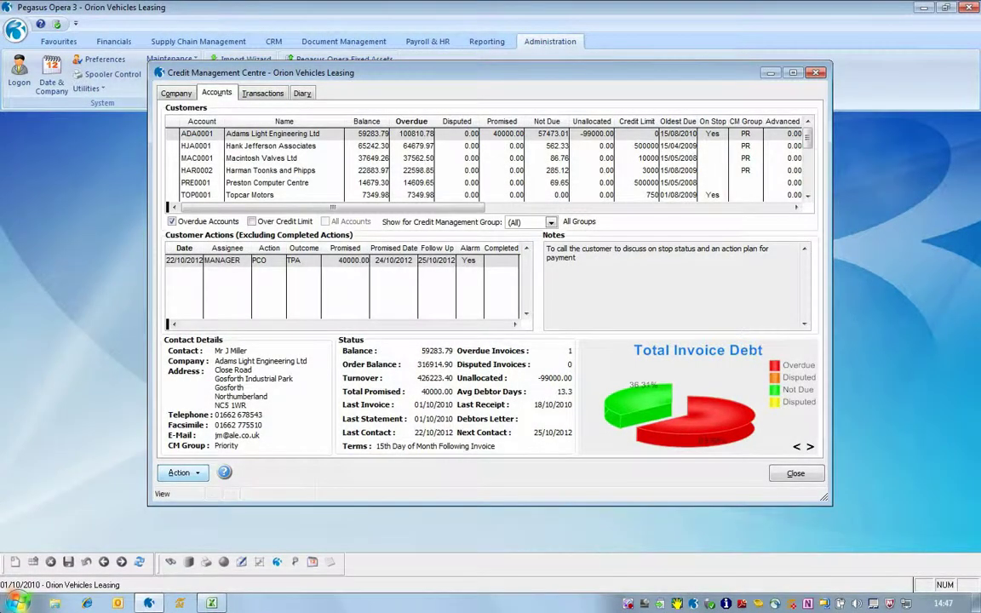
pyautogui.click(189, 473)
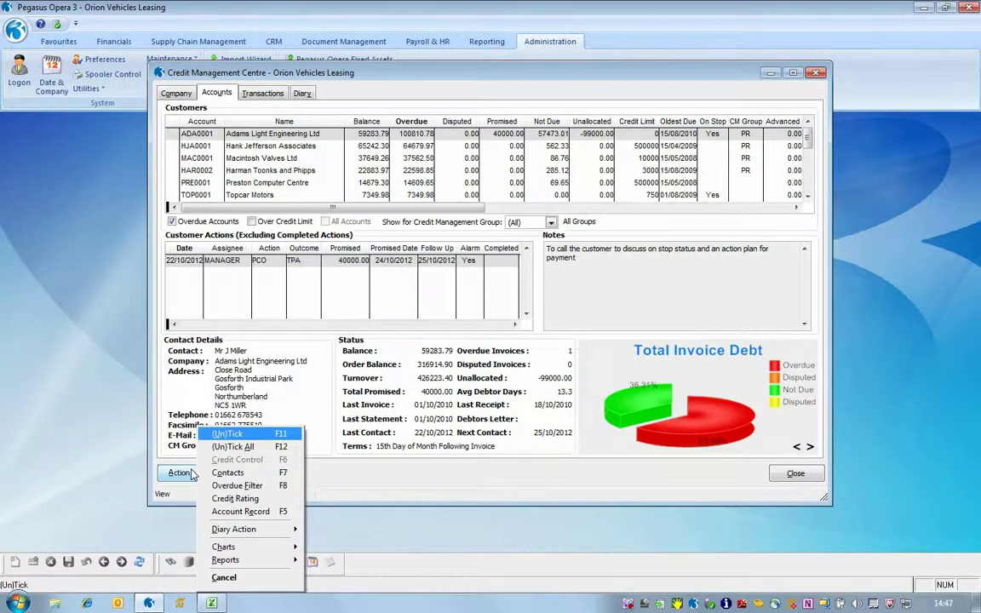
pyautogui.moveTo(247, 548)
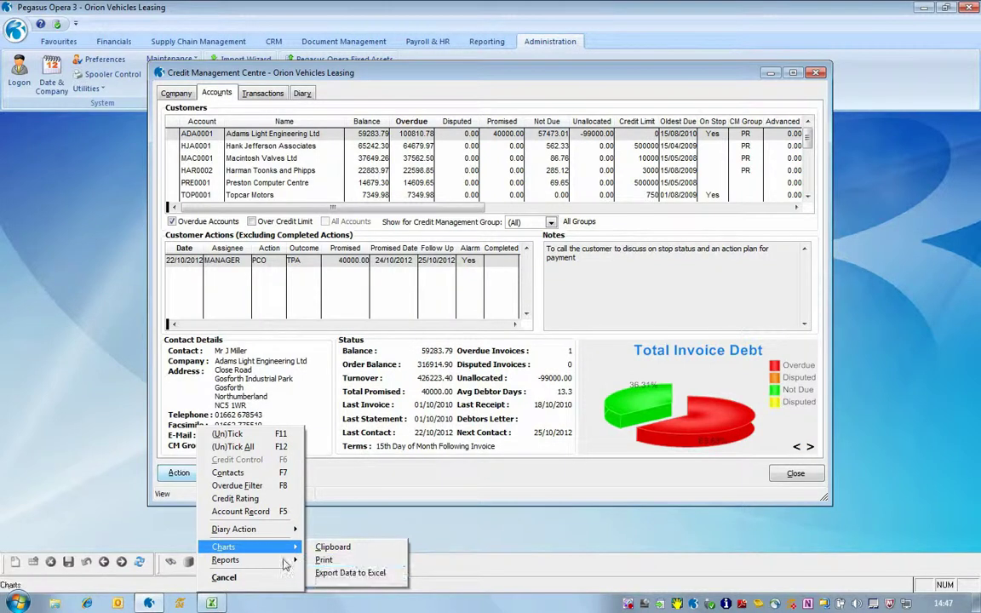
pyautogui.moveTo(285, 564)
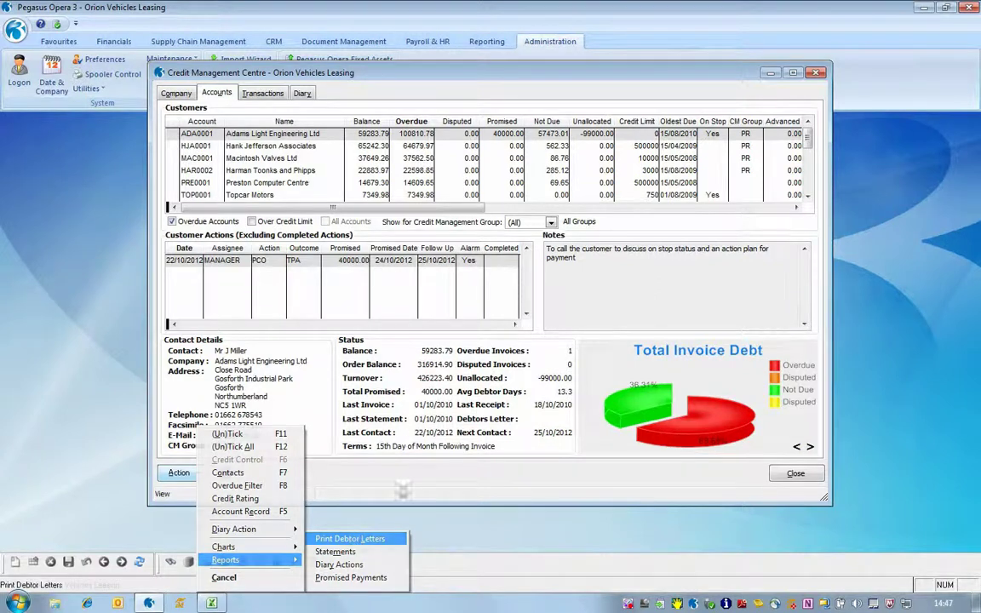
pyautogui.click(452, 527)
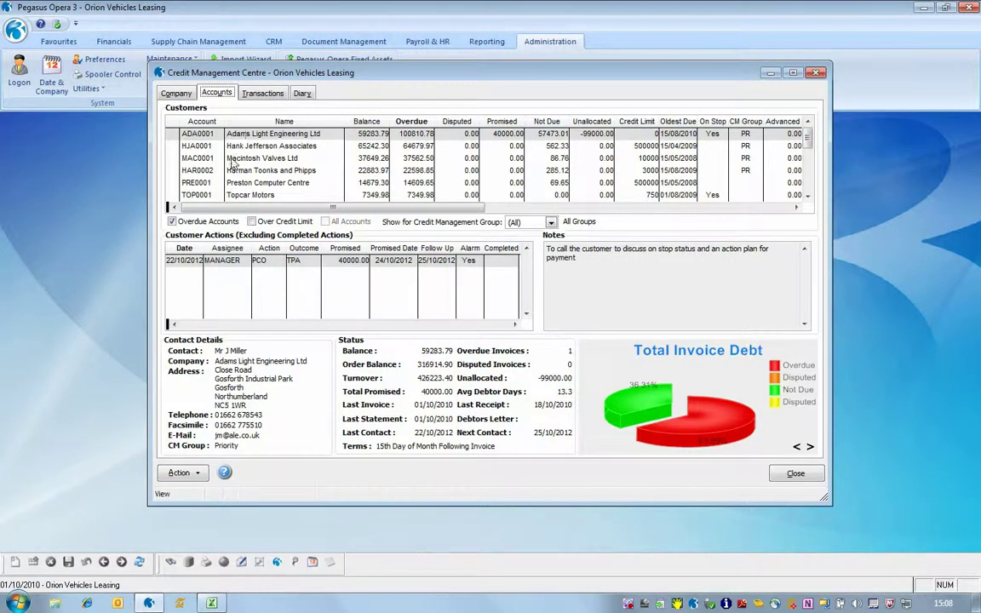
# - Open Macintosh Valves Ltd's transactions, showing five overdue invoices totalling 37649.26
pyautogui.doubleClick(209, 158)
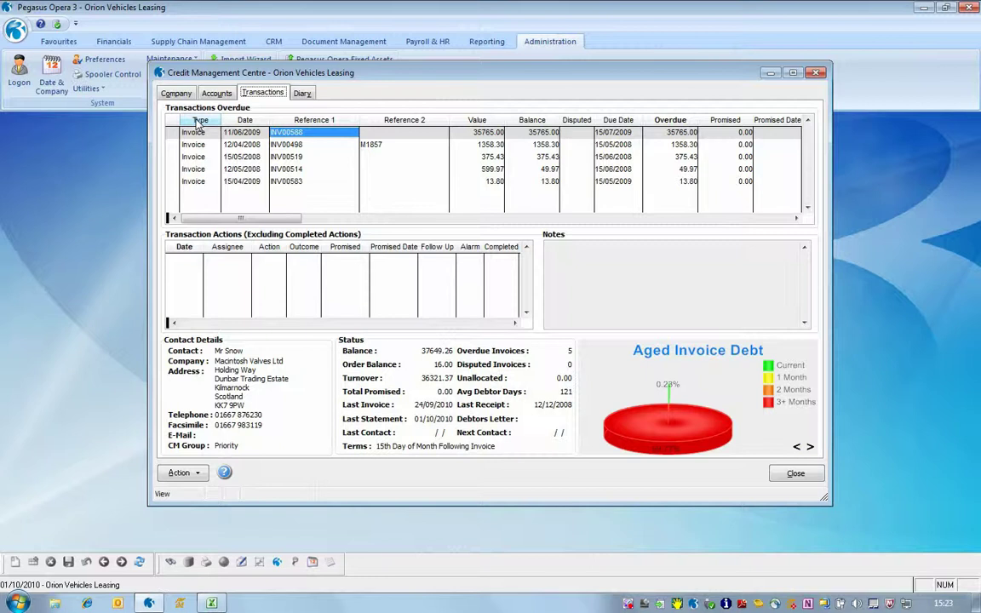
pyautogui.rightClick(198, 124)
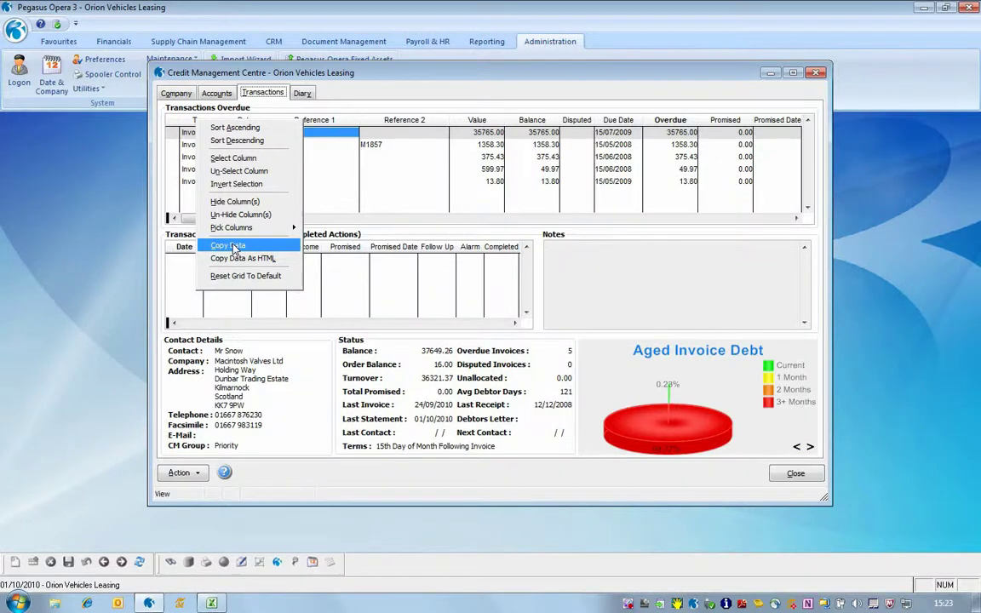
pyautogui.click(367, 75)
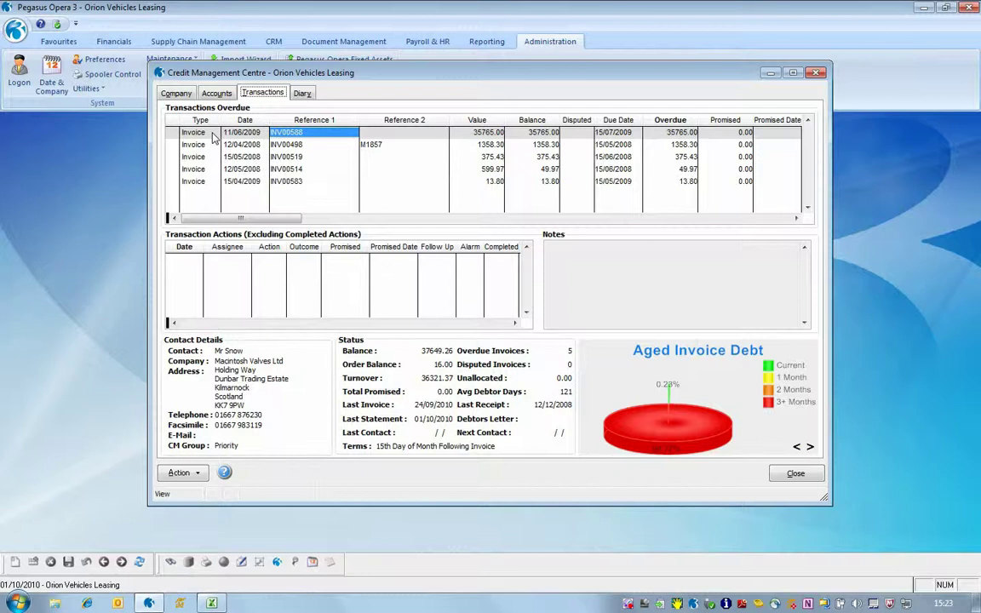
pyautogui.doubleClick(275, 139)
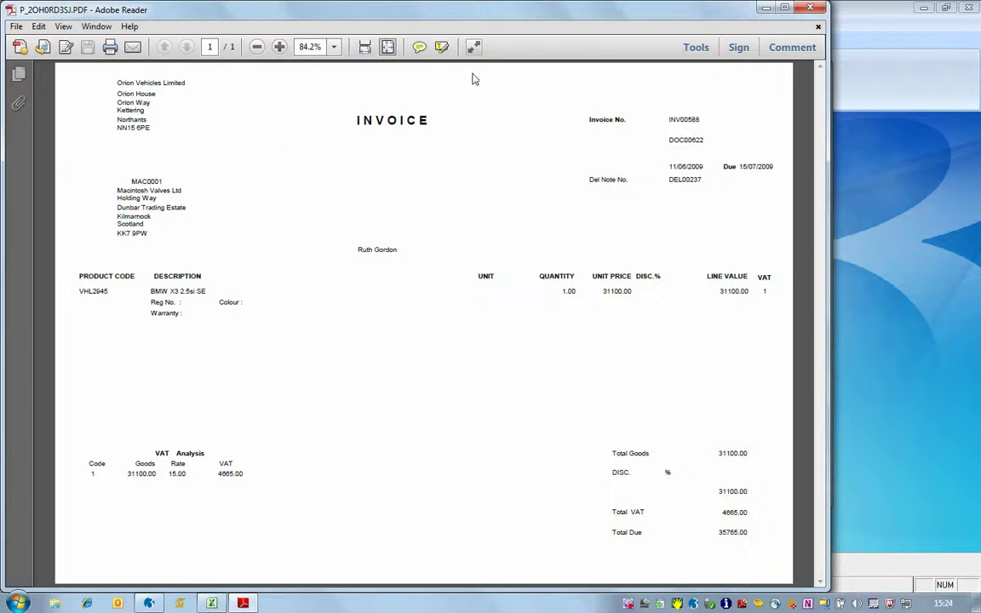
pyautogui.click(809, 9)
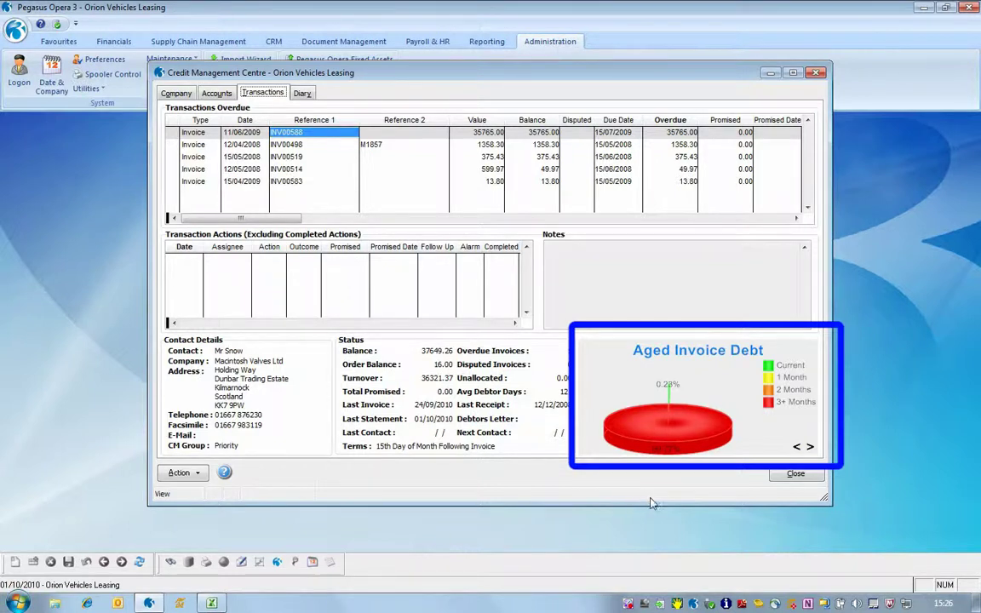
# - Cycle the account chart to Total Invoice Debt and tick invoice INV00588
pyautogui.click(811, 448)
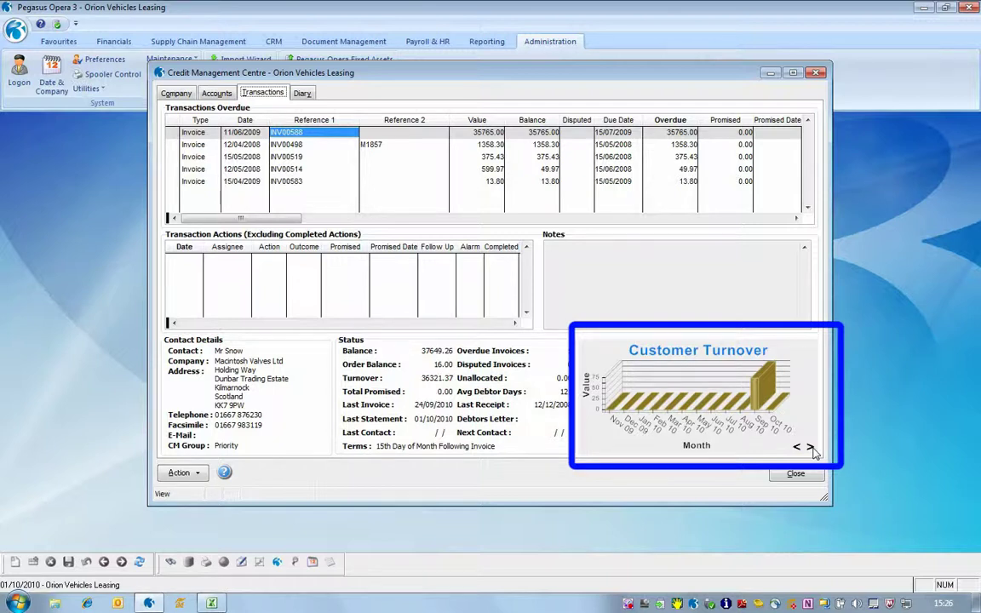
pyautogui.click(810, 448)
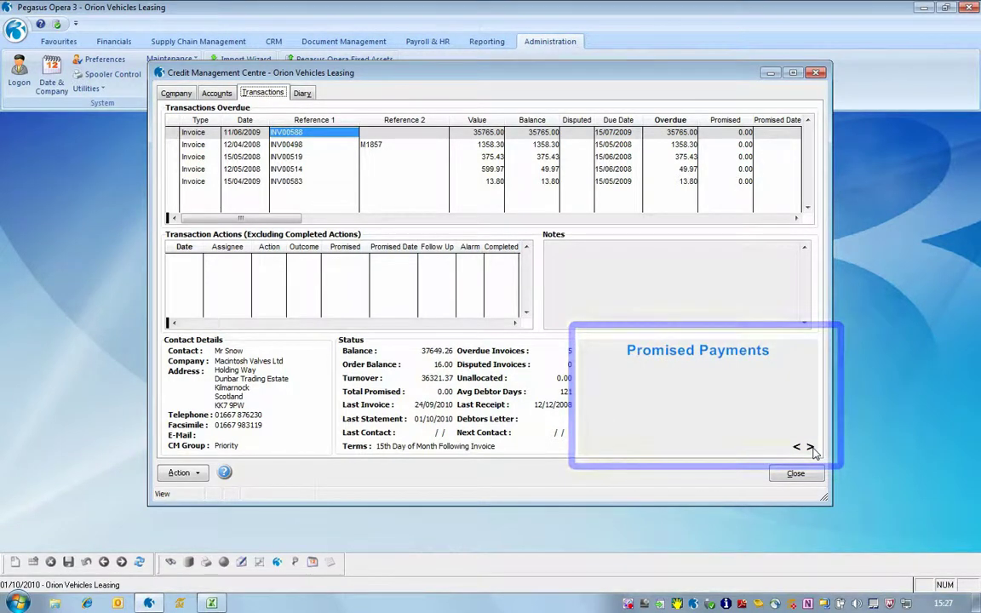
pyautogui.click(810, 448)
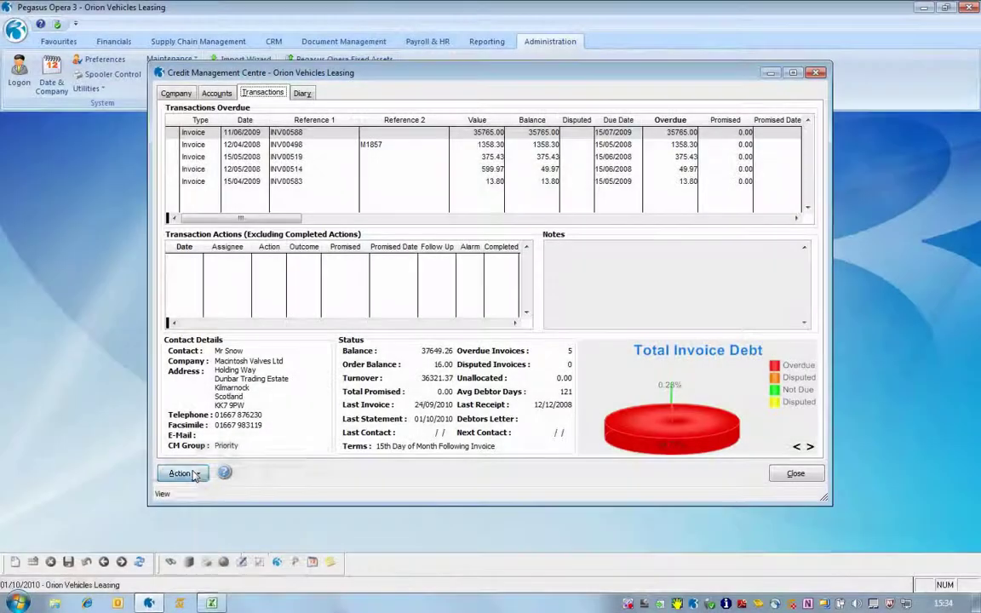
pyautogui.click(186, 473)
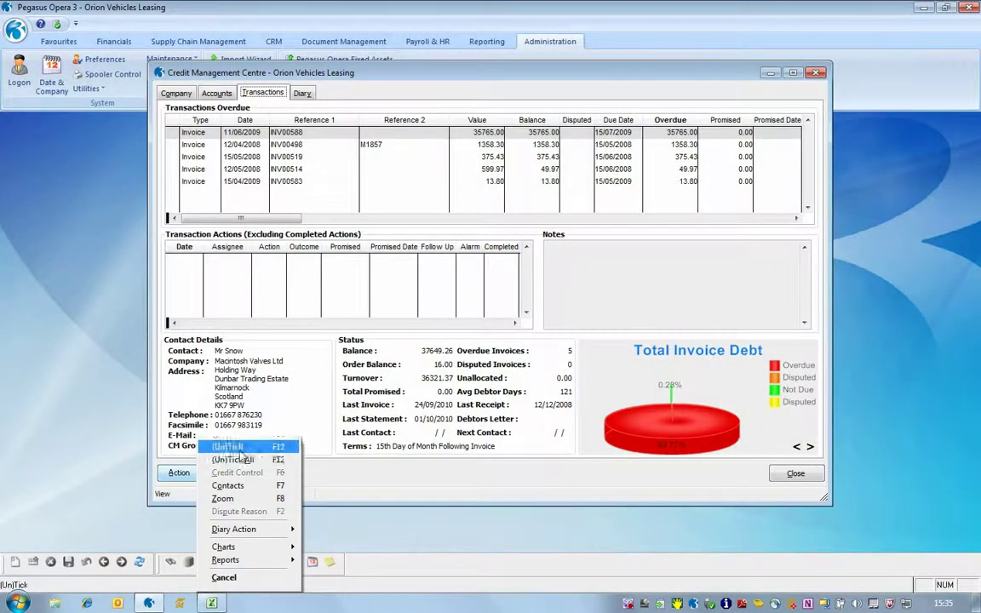
pyautogui.click(241, 452)
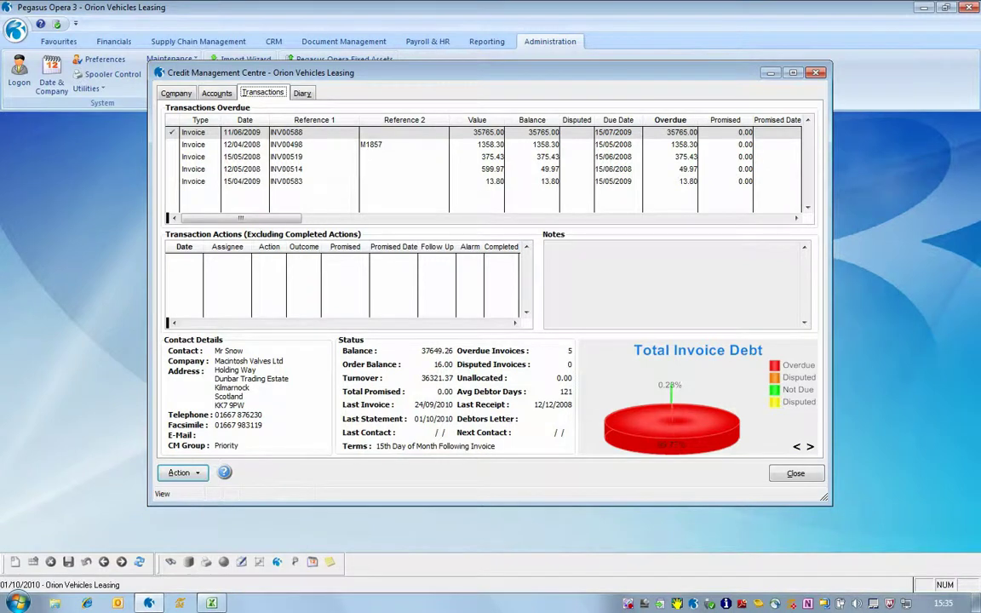
# - Mark invoice INV00588 In Dispute with reason code DISP and confirm the update
pyautogui.click(185, 473)
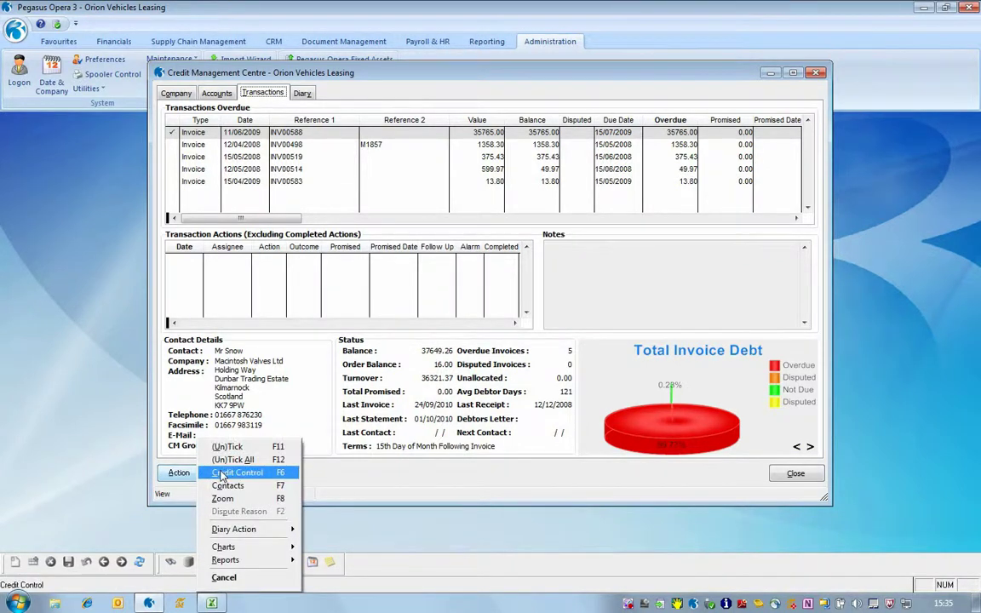
pyautogui.click(223, 474)
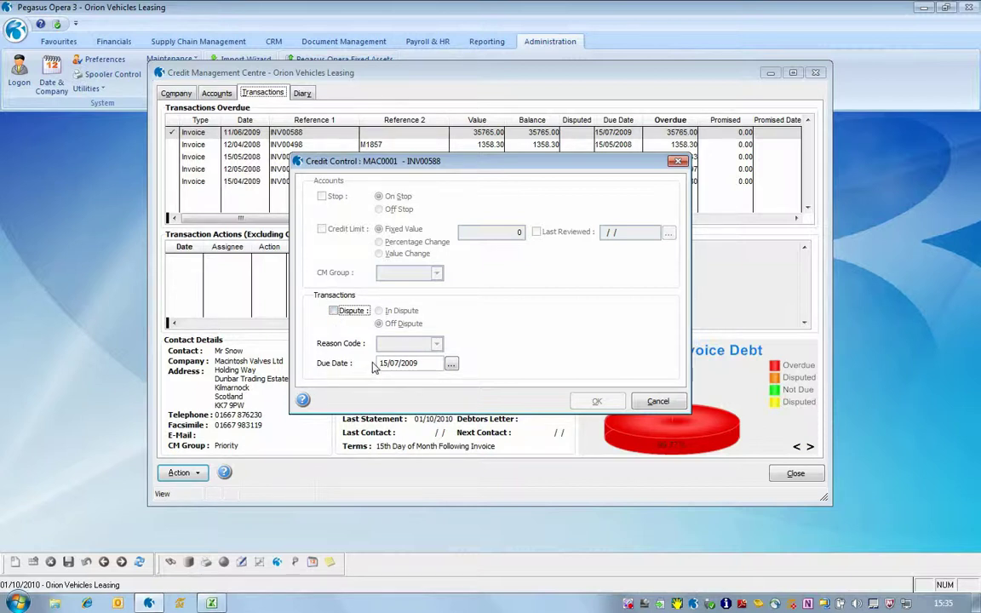
pyautogui.click(334, 311)
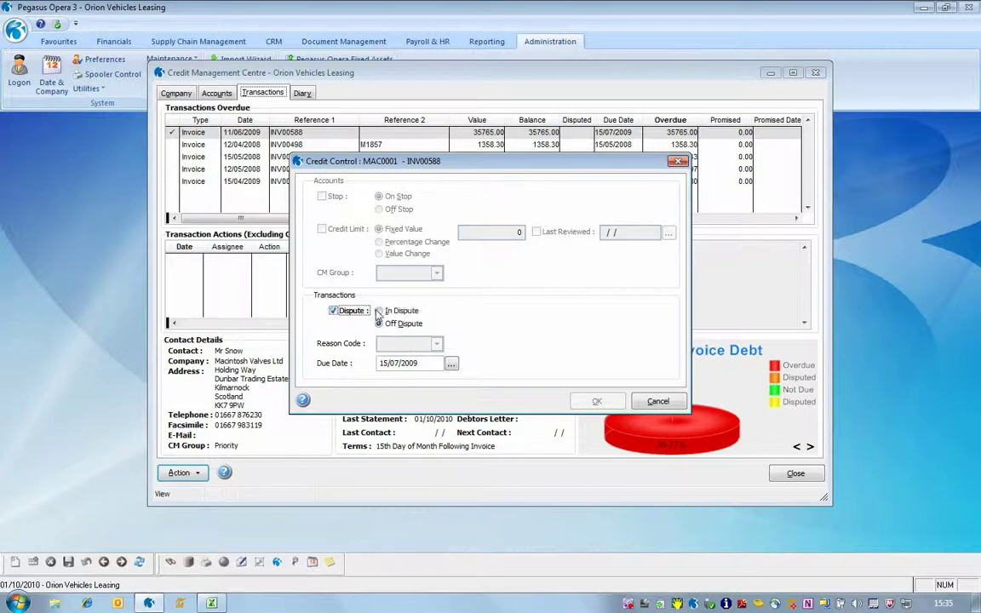
pyautogui.click(378, 311)
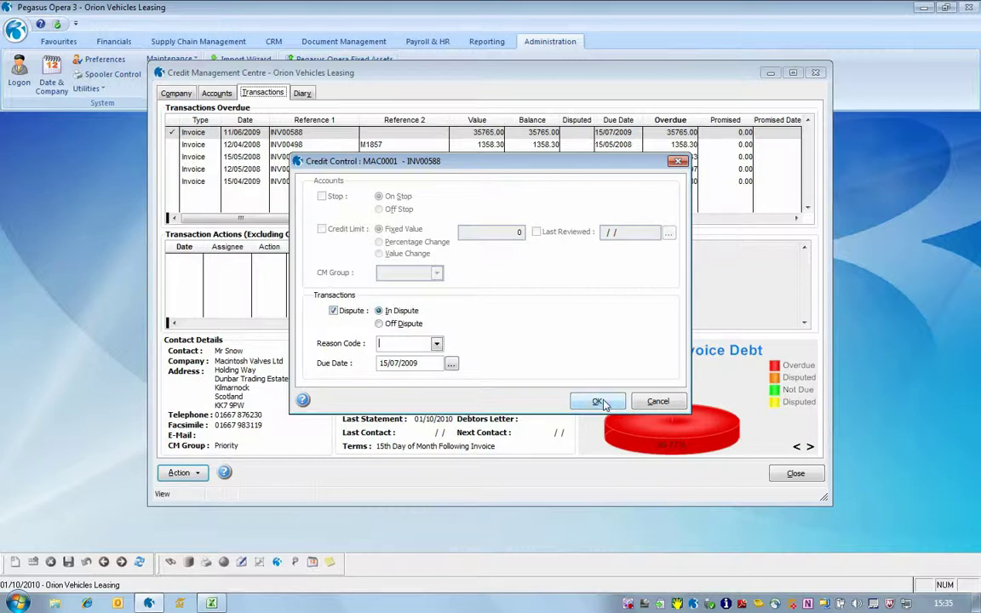
pyautogui.click(436, 344)
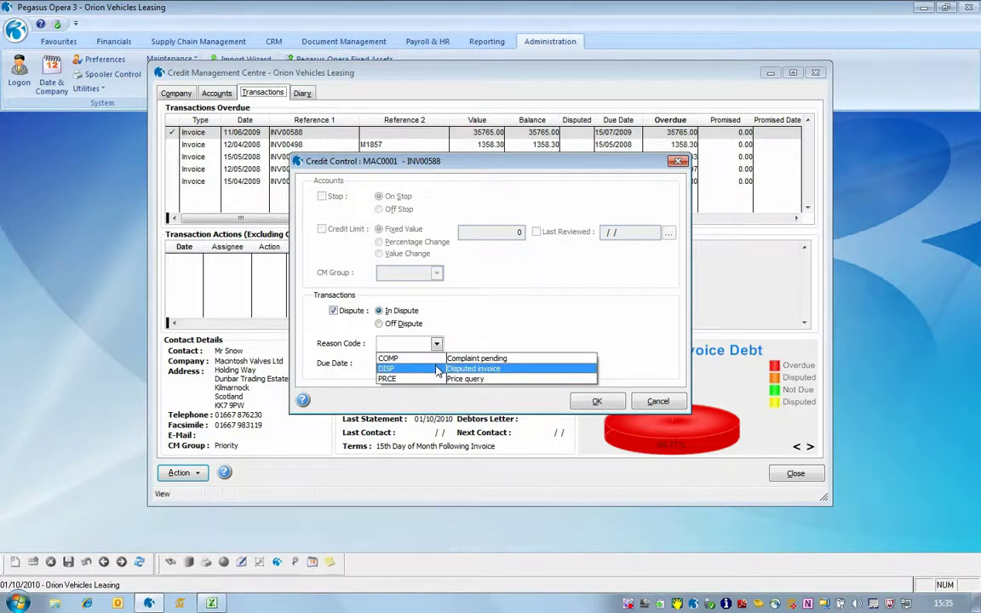
pyautogui.click(485, 368)
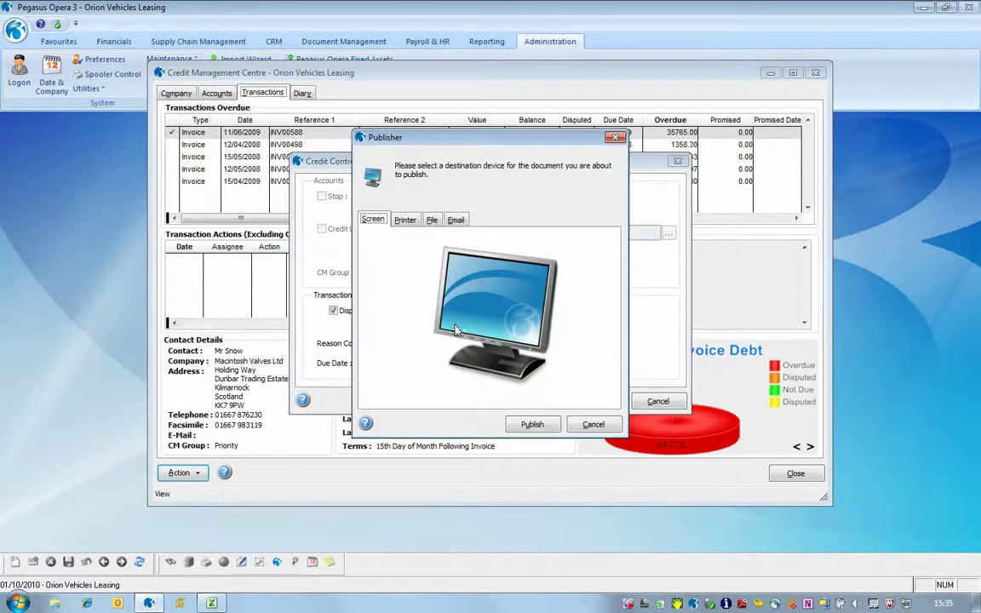
pyautogui.click(538, 425)
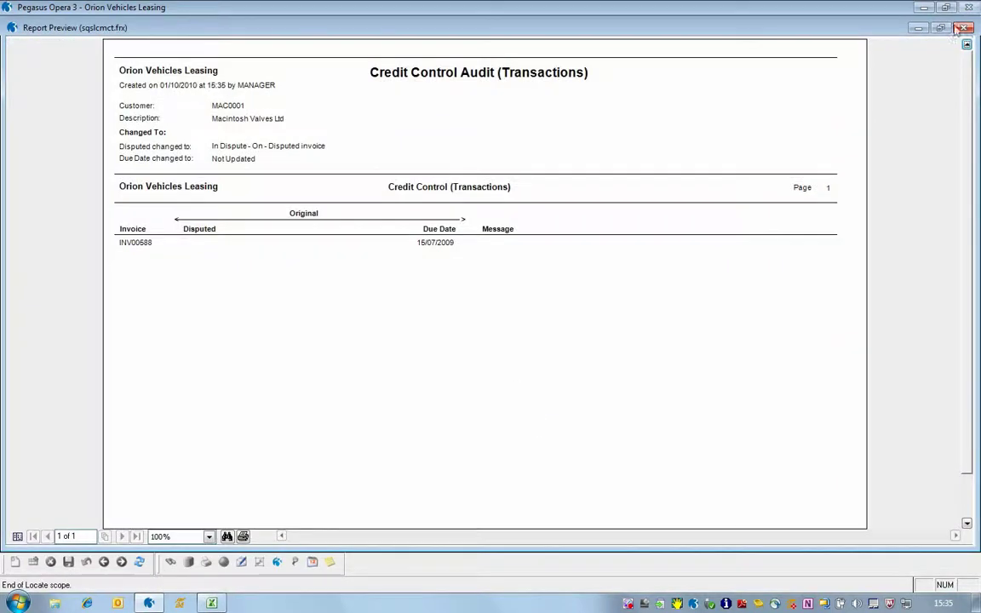
pyautogui.click(964, 28)
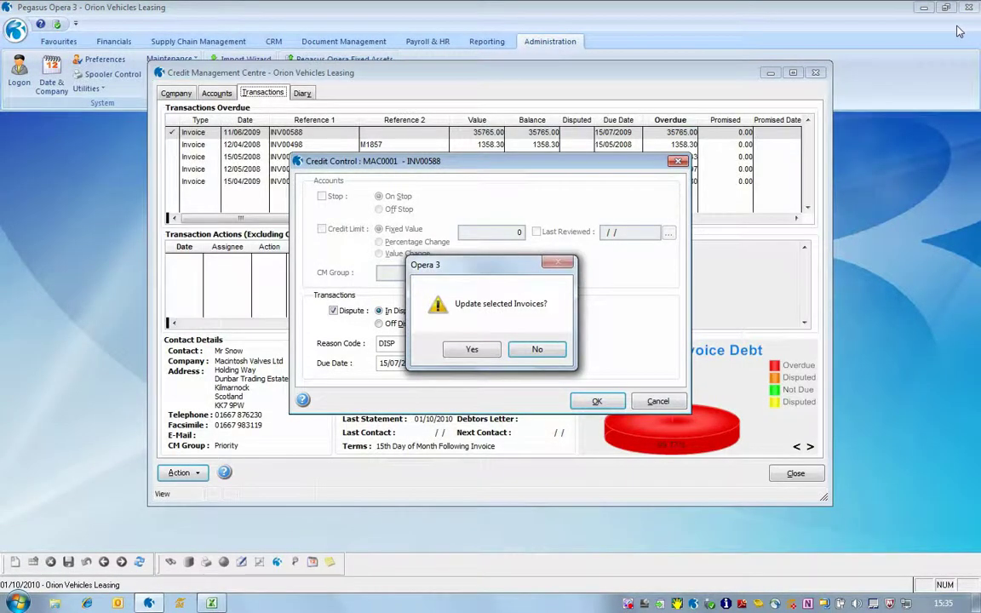
pyautogui.click(483, 352)
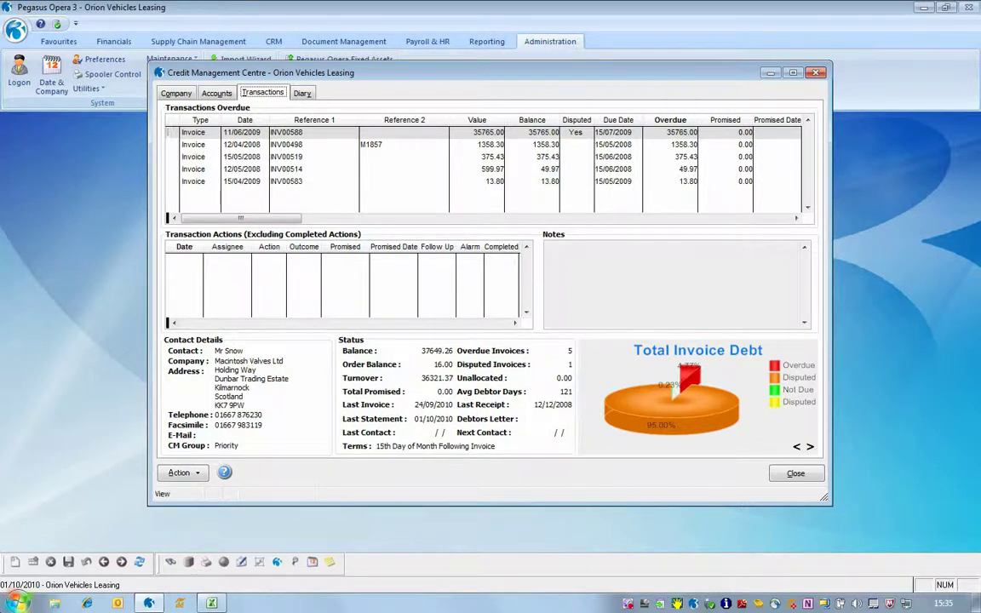
pyautogui.click(177, 473)
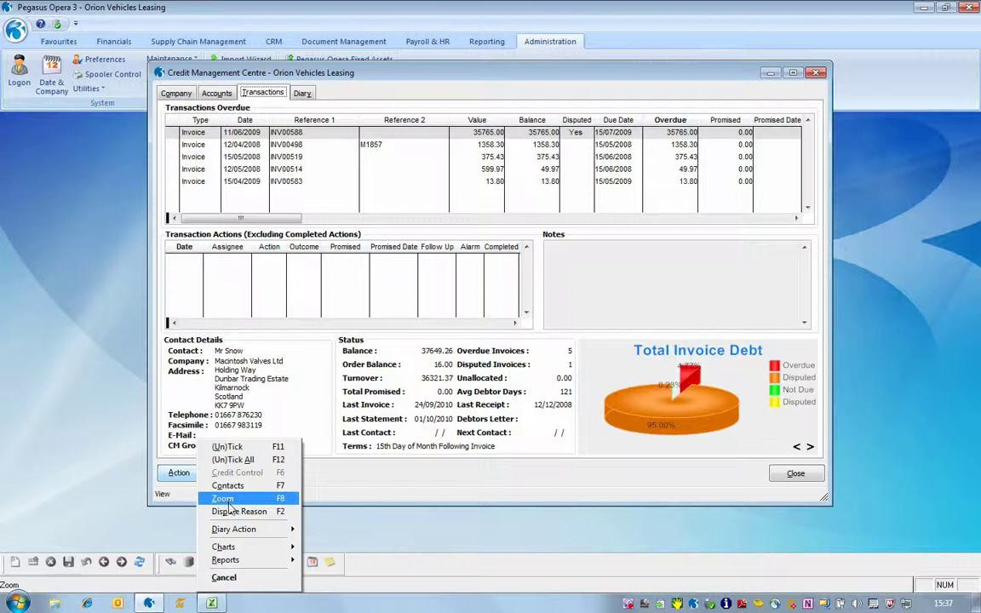
pyautogui.click(240, 512)
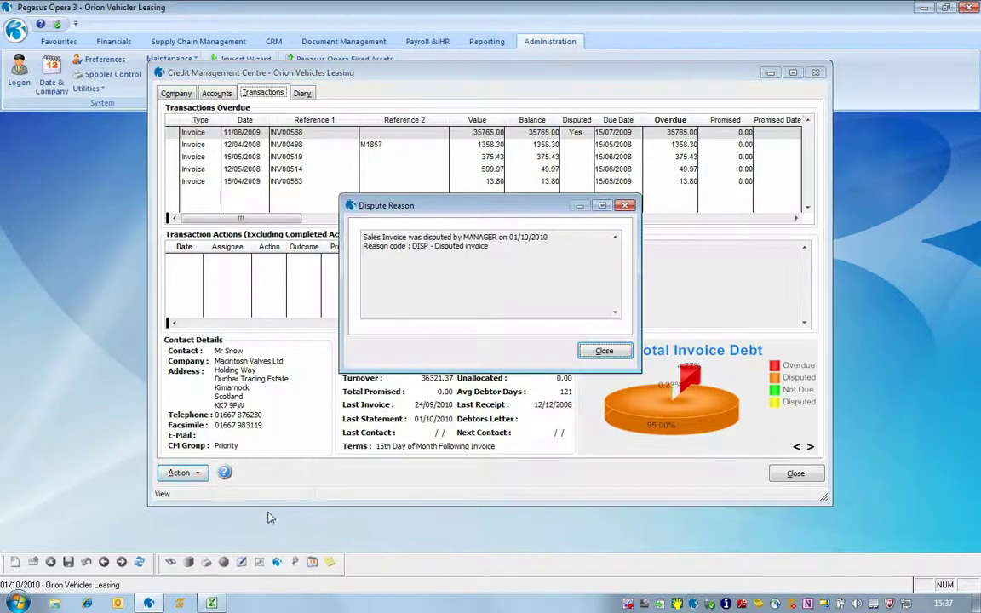
pyautogui.moveTo(558, 246); pyautogui.dragTo(348, 236)
pyautogui.click(523, 265)
pyautogui.hotkey('shift', 'Up')
pyautogui.hotkey('shift', 'Home')
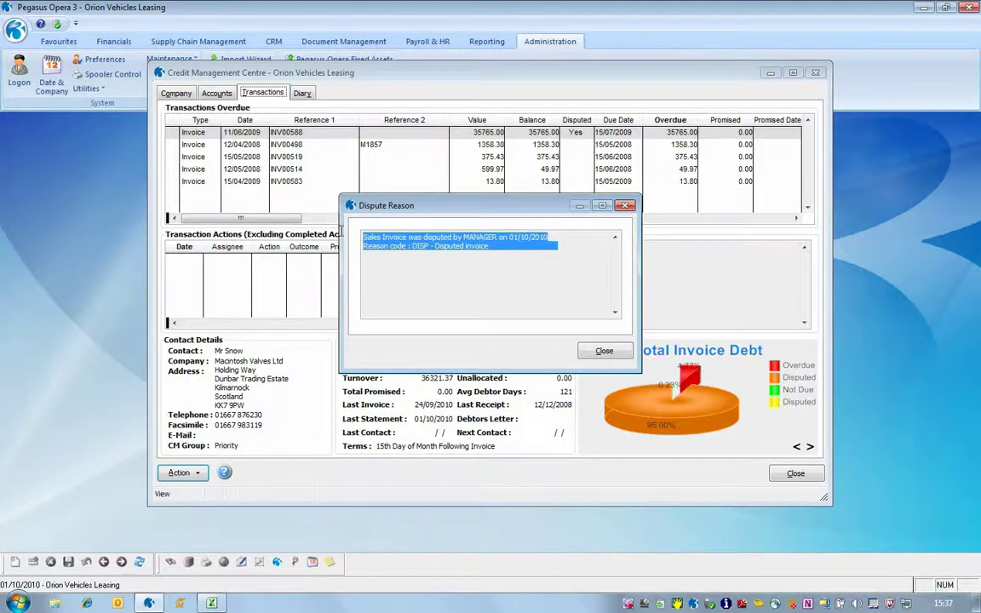
pyautogui.hotkey('shift', 'Down')
pyautogui.click(532, 272)
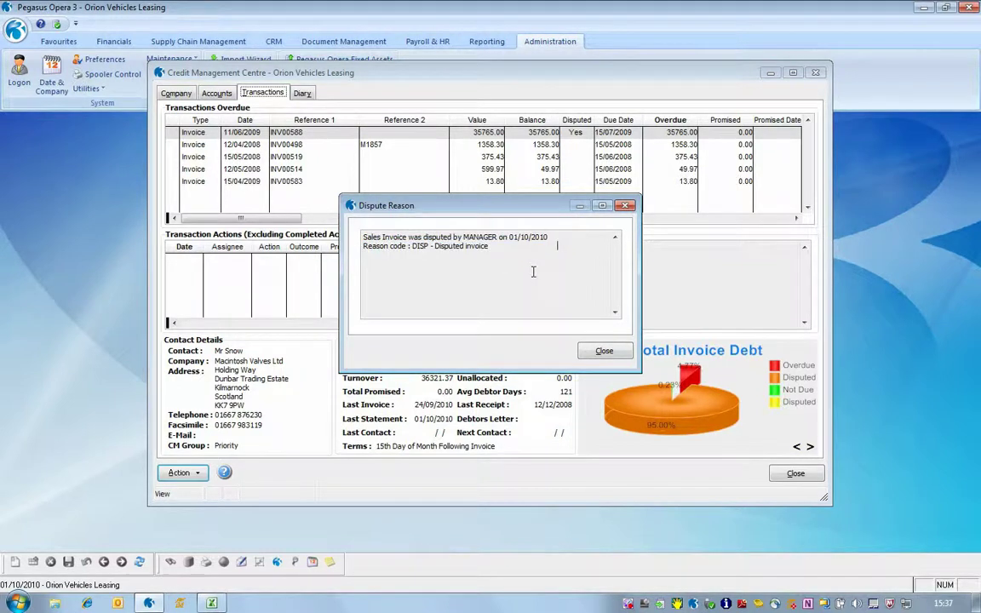
pyautogui.click(606, 352)
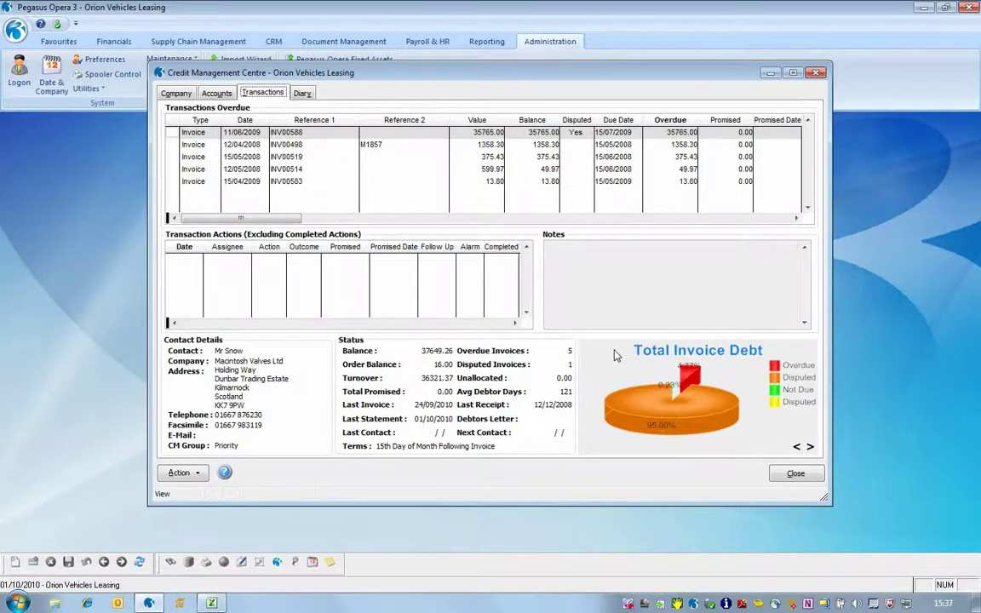
pyautogui.click(184, 473)
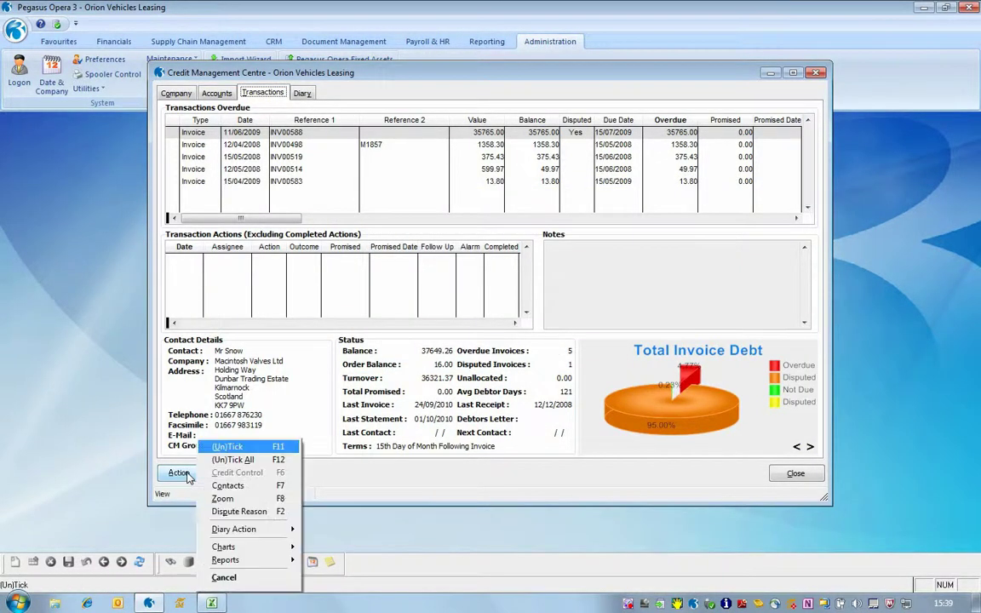
pyautogui.moveTo(246, 534)
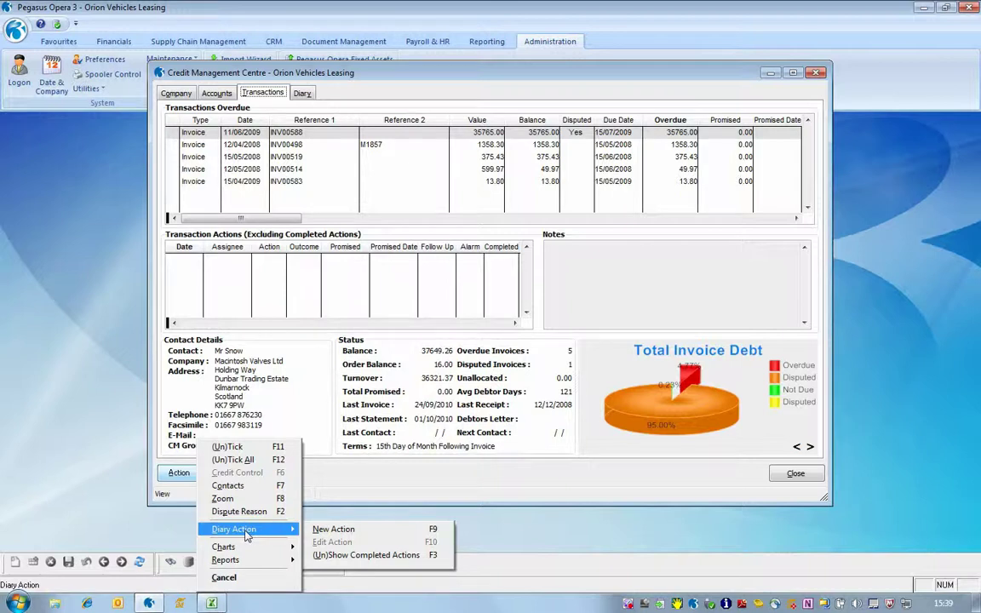
pyautogui.click(328, 529)
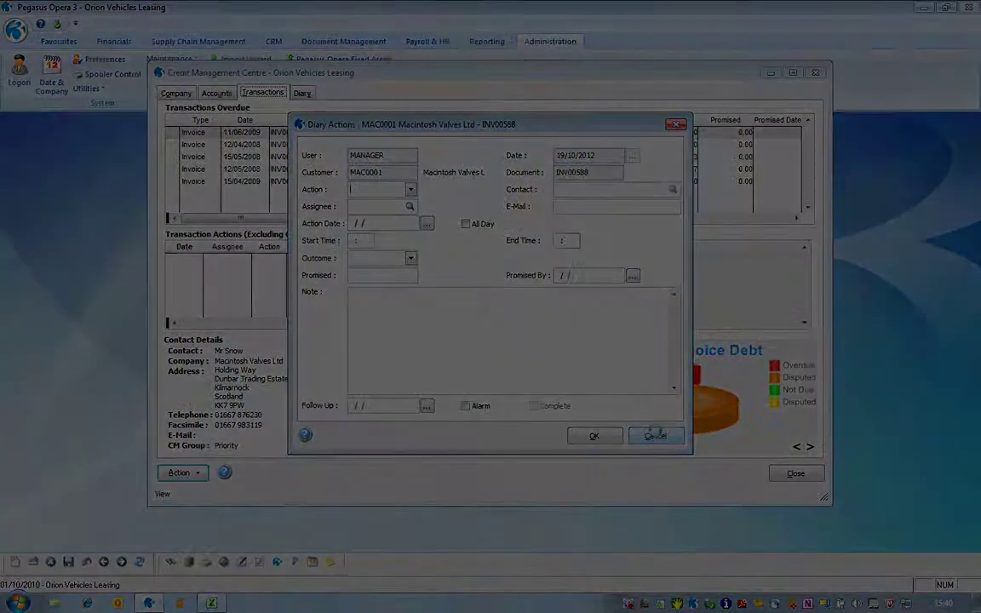
pyautogui.click(654, 435)
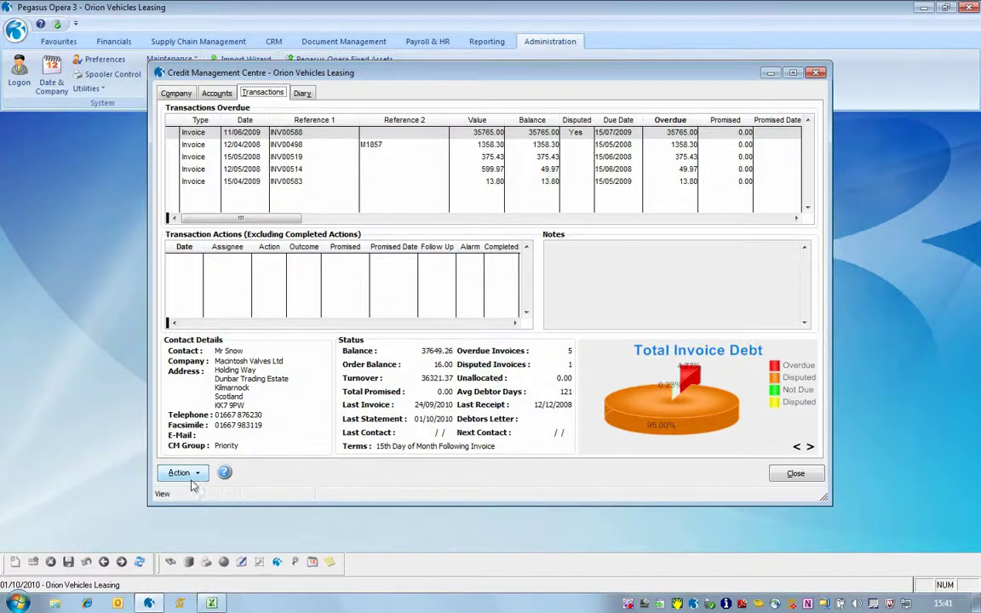
pyautogui.click(180, 474)
pyautogui.moveTo(225, 549)
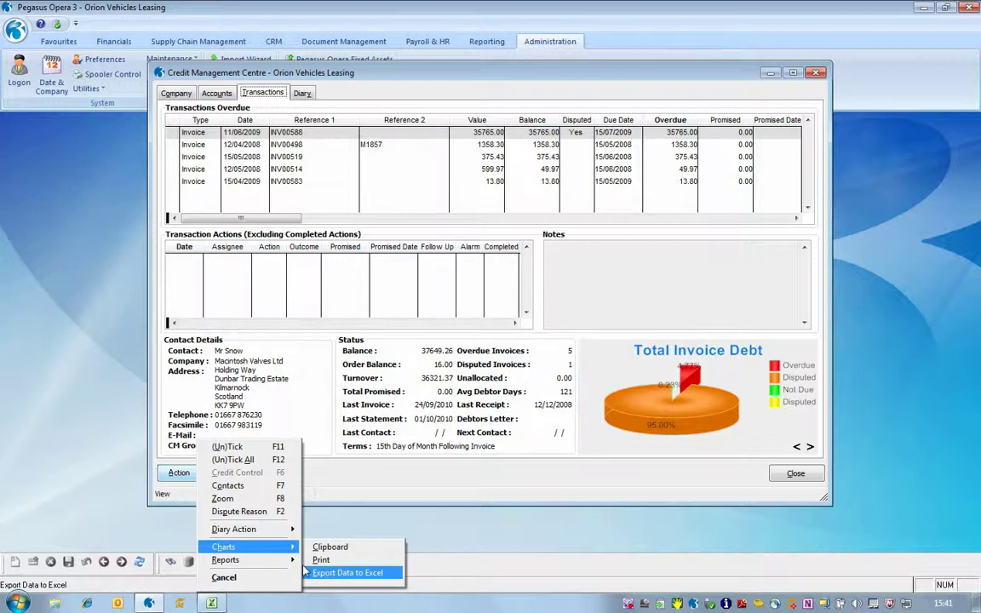
pyautogui.moveTo(286, 563)
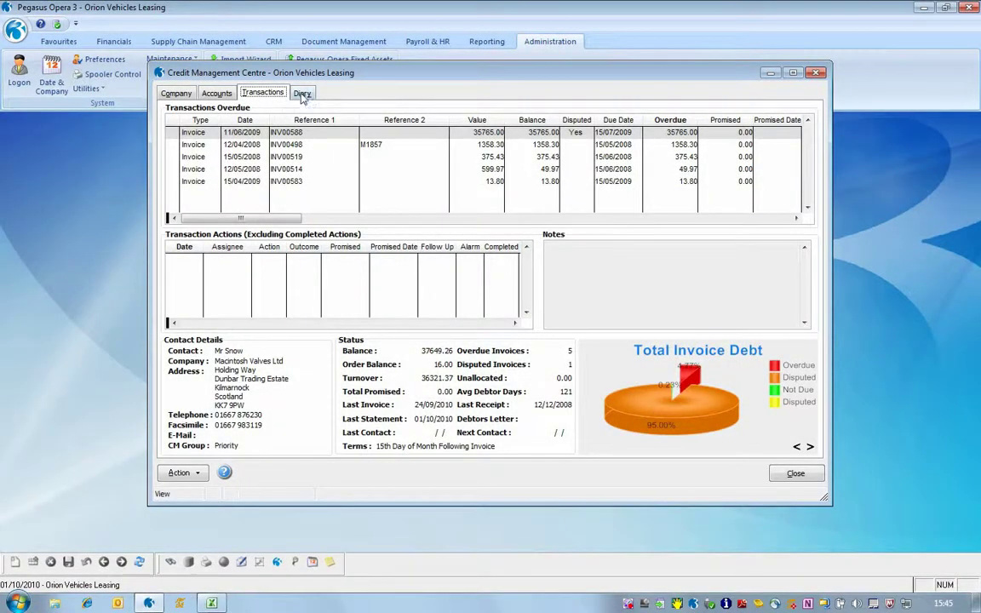
pyautogui.click(303, 94)
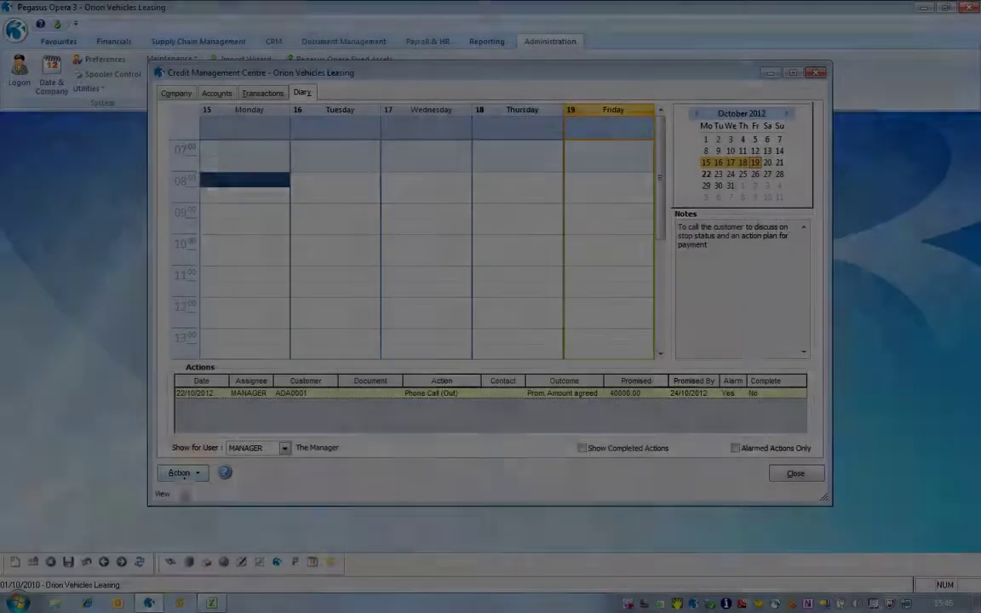
# - Open the Diary Action > New Action choices, then dismiss them without creating a diary entry
pyautogui.click(184, 473)
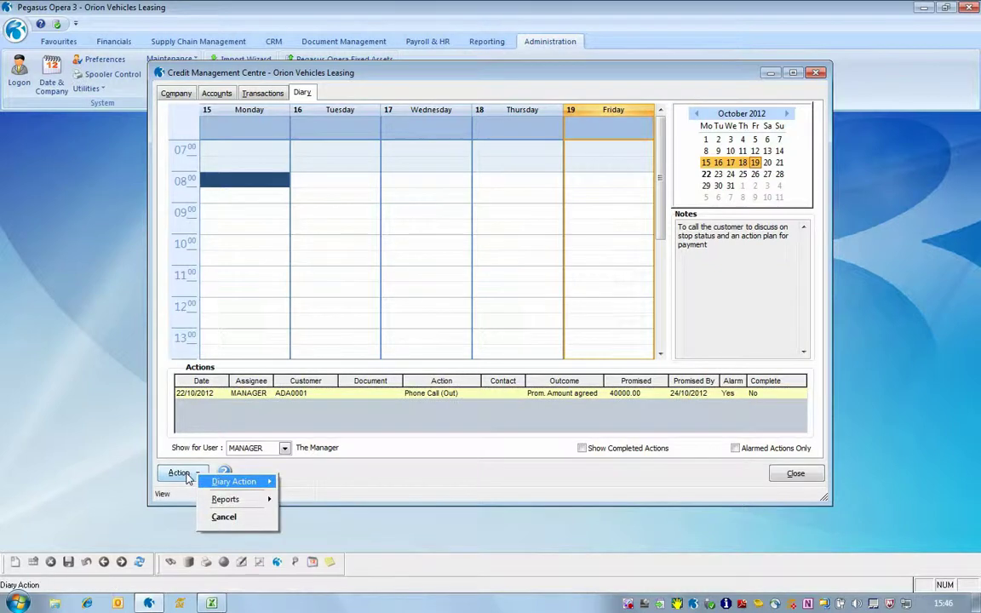
pyautogui.moveTo(238, 482)
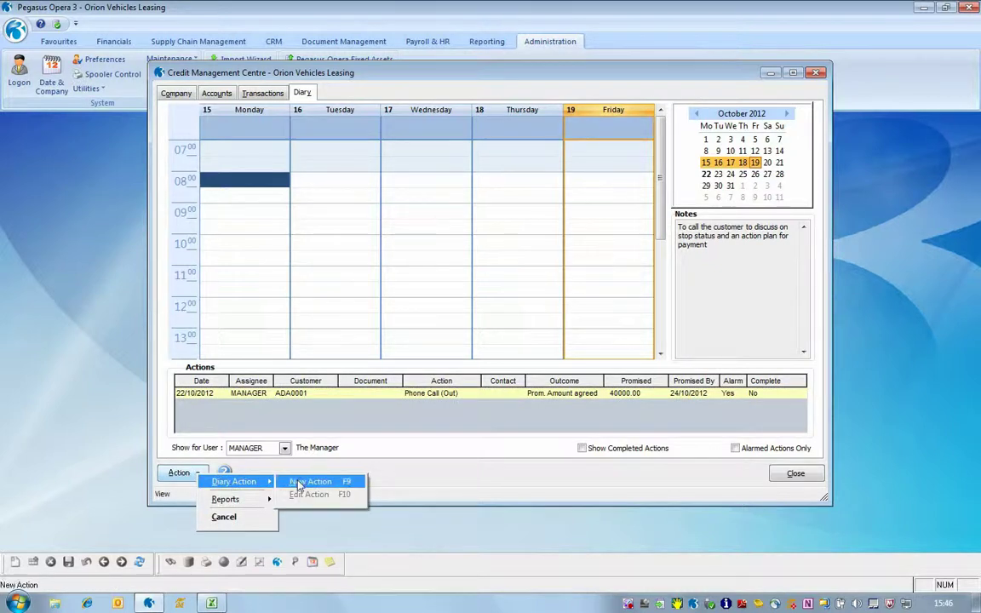
pyautogui.click(298, 485)
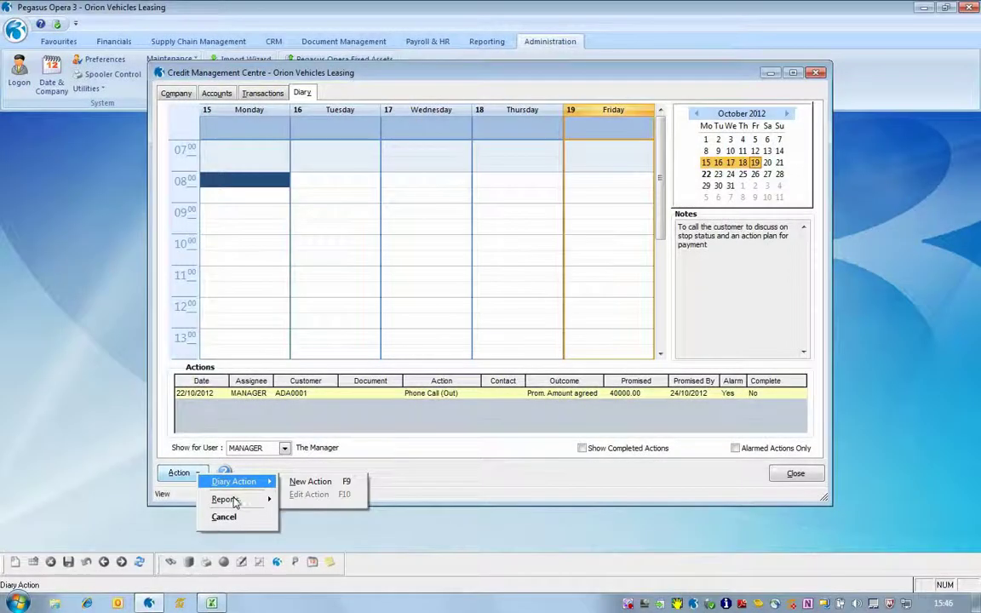
pyautogui.moveTo(235, 502)
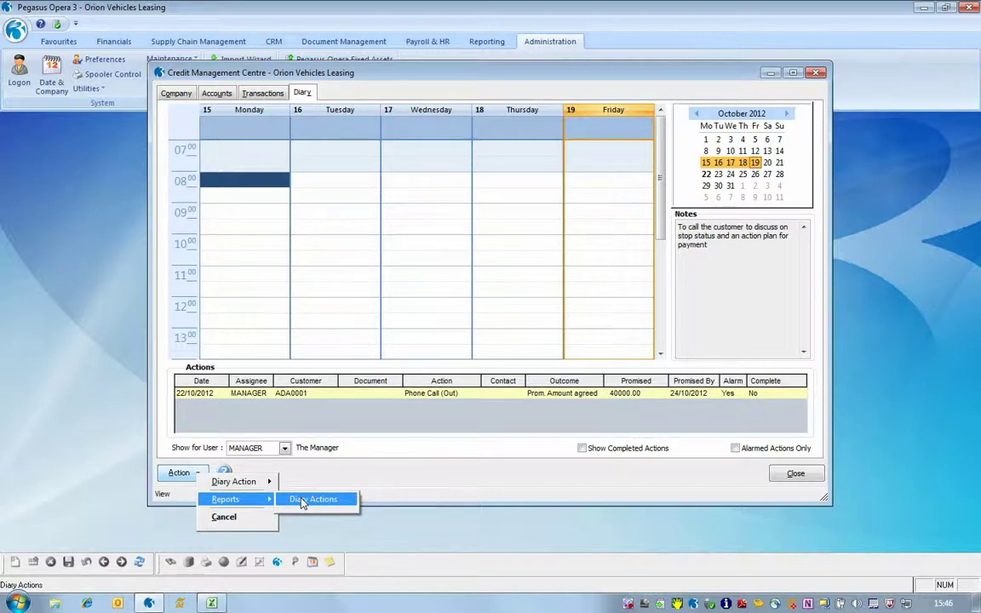
pyautogui.press('Return')
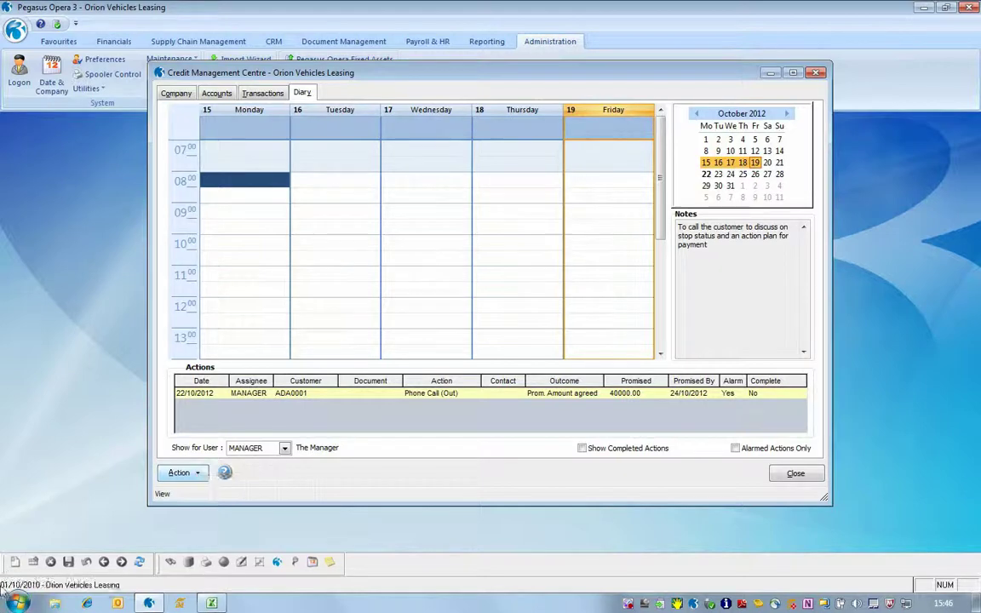